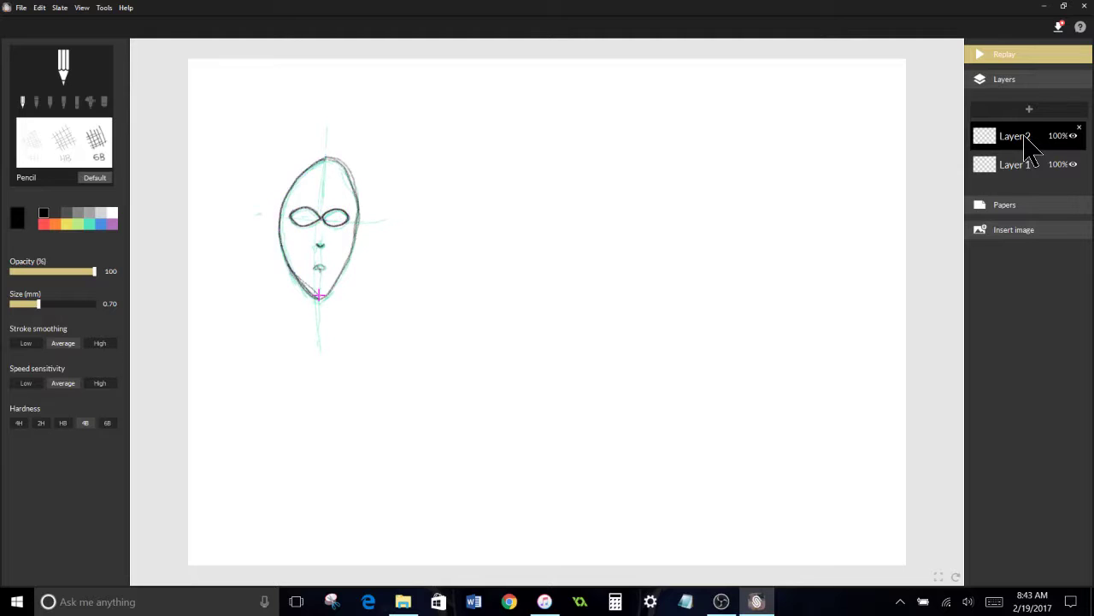
Erase the stray pencil lines at the chin and below the mouth on Layer 2 with a 0.50 mm eraser.
click(104, 102)
click(27, 310)
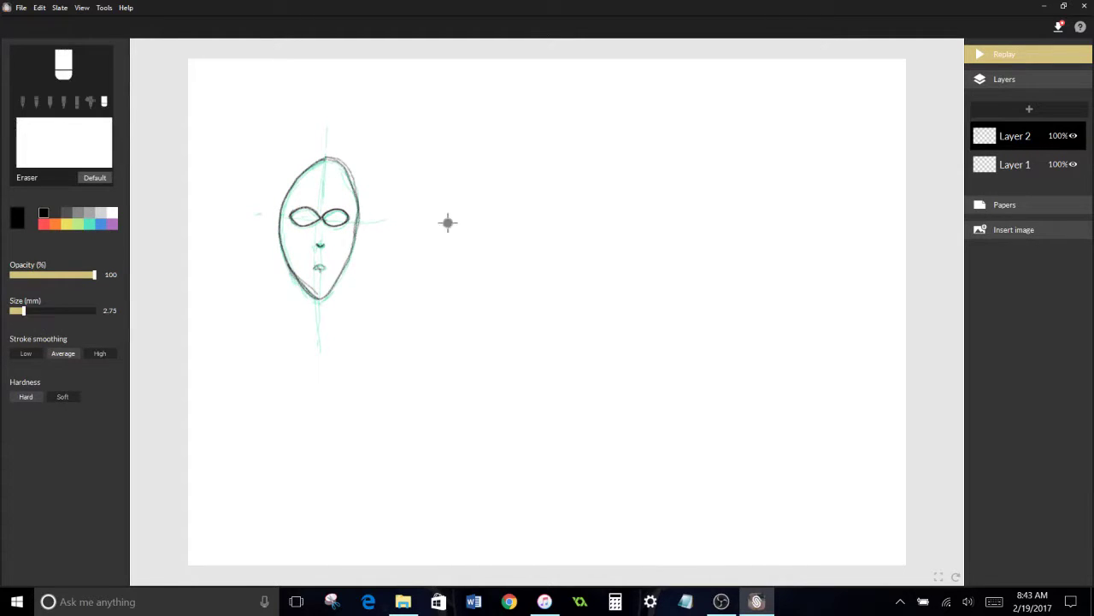
scroll(413, 301, down, 3)
scroll(414, 301, up, 5)
drag(23, 310, 11, 310)
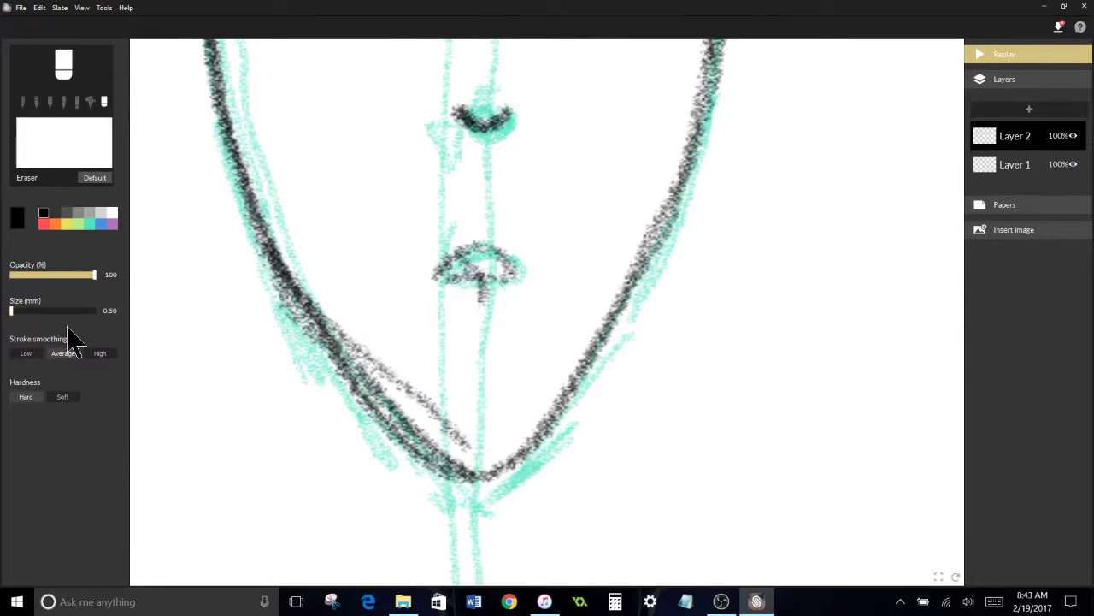
mouse_move(466, 445)
mouse_down()
mouse_move(420, 387)
mouse_move(342, 327)
mouse_move(369, 366)
mouse_move(430, 404)
mouse_up()
scroll(595, 308, down, 5)
scroll(595, 308, up, 7)
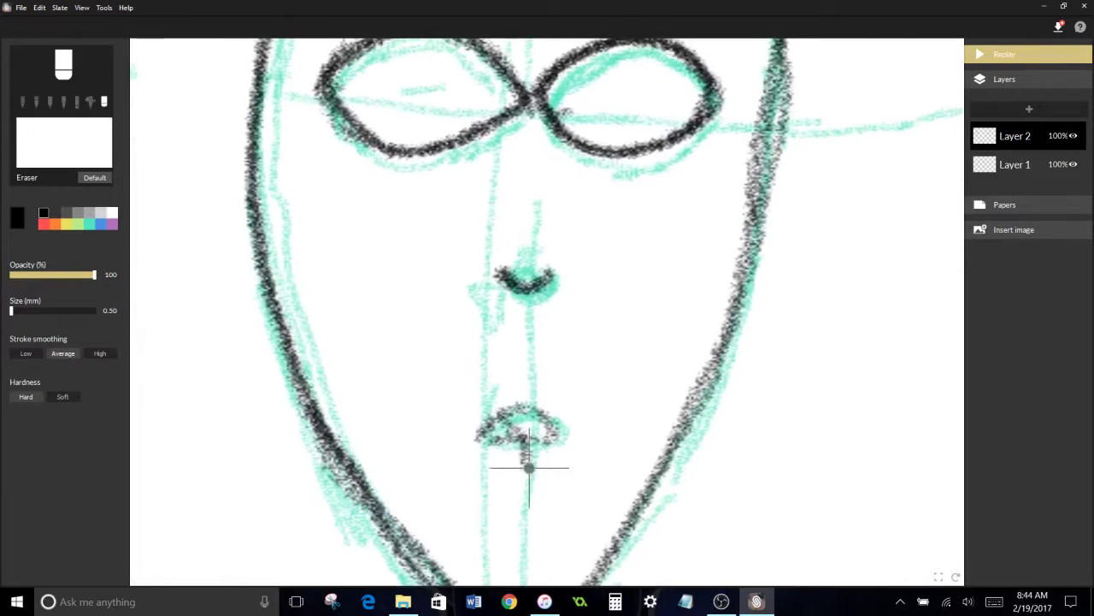
drag(528, 451, 488, 423)
scroll(547, 312, down, 4)
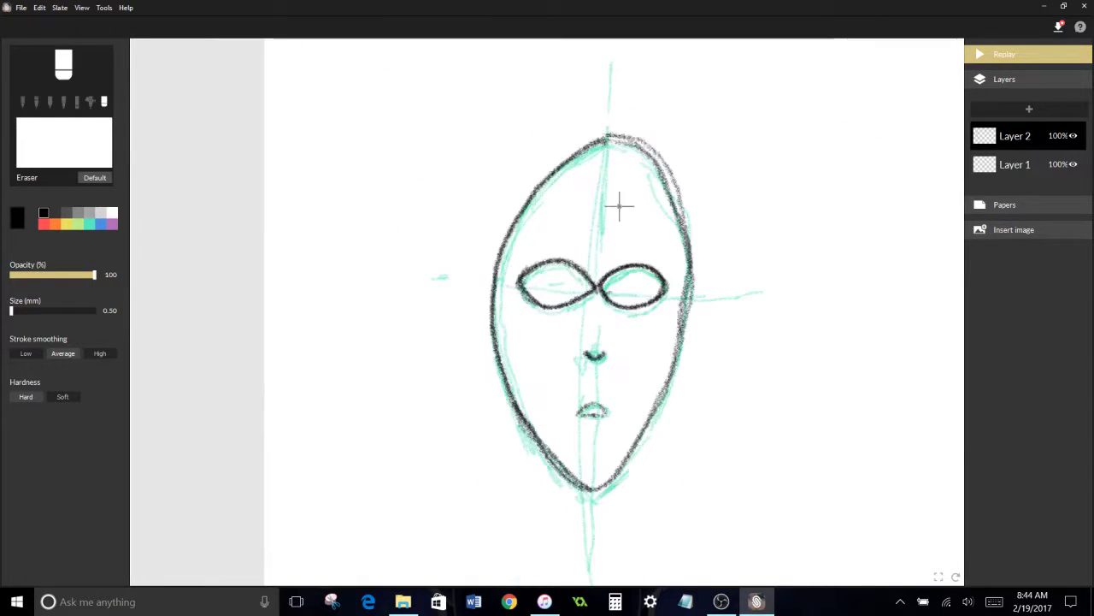
Set up a new layer for inking with the black ballpoint pen and hide the guide lines on Layer 1.
click(49, 103)
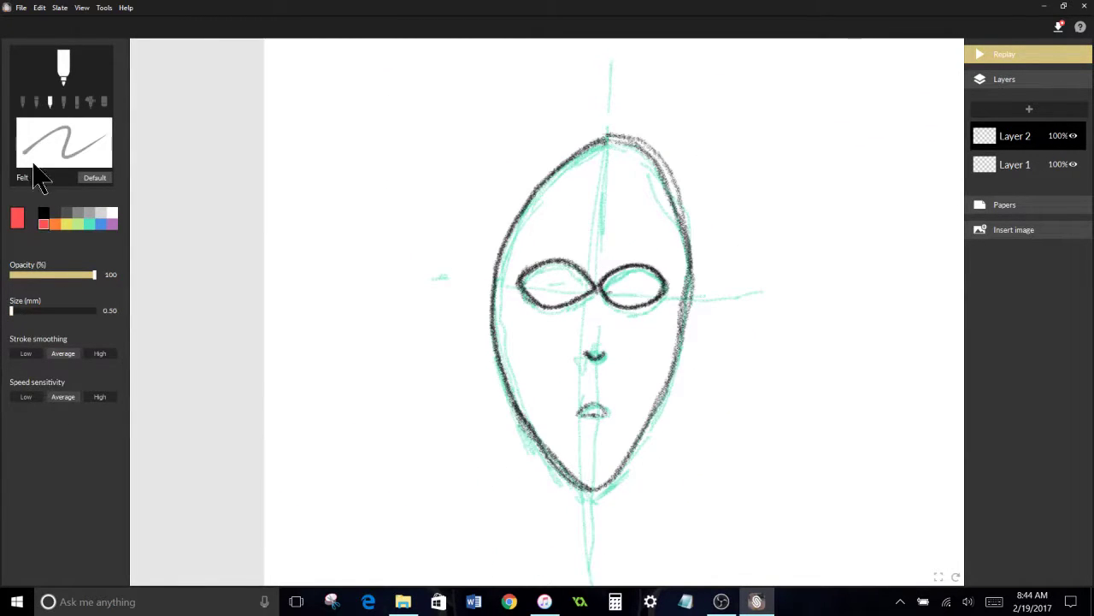
click(36, 103)
click(41, 214)
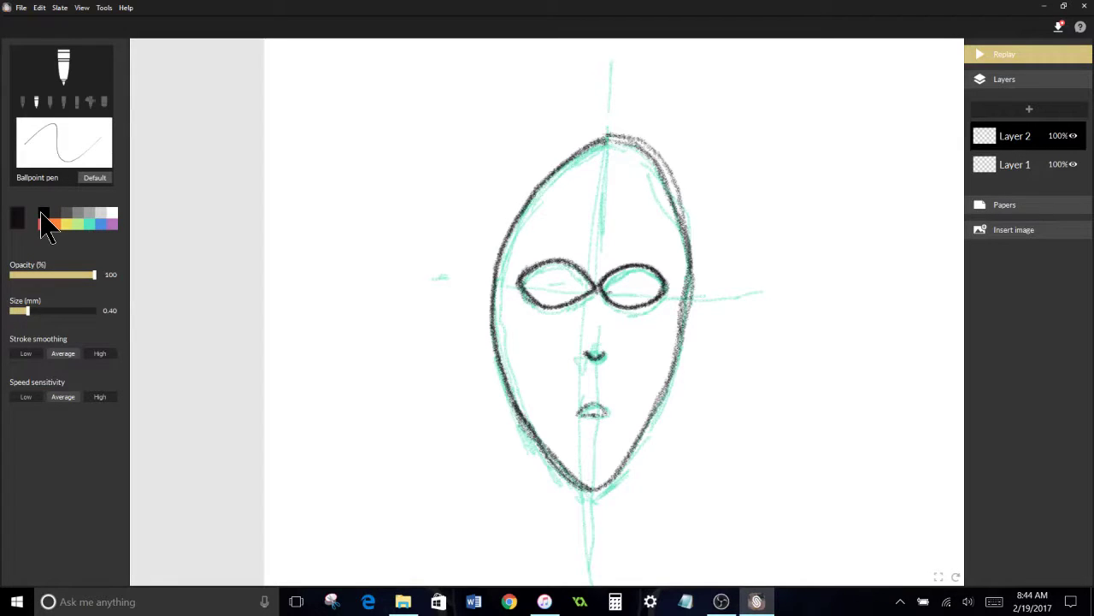
click(1029, 108)
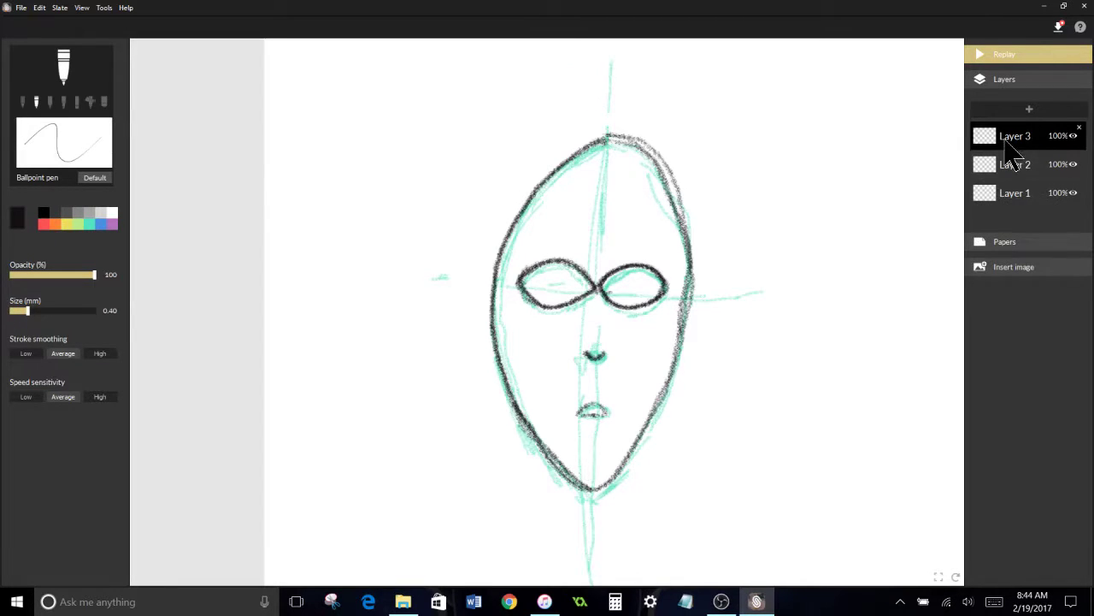
click(1073, 192)
Ink the face outline, both eyes, the nose and the mouth with the black ballpoint pen on Layer 3.
drag(561, 183, 560, 199)
mouse_move(528, 257)
mouse_down()
mouse_move(525, 294)
mouse_move(525, 283)
mouse_move(578, 269)
mouse_move(539, 305)
mouse_move(616, 273)
mouse_move(667, 295)
mouse_up()
mouse_move(609, 135)
mouse_down()
mouse_move(525, 214)
mouse_move(505, 261)
mouse_up()
mouse_move(551, 184)
mouse_down()
mouse_move(509, 250)
mouse_move(537, 436)
mouse_move(567, 469)
mouse_move(578, 157)
mouse_move(648, 162)
mouse_move(691, 264)
mouse_move(654, 416)
mouse_move(619, 479)
mouse_move(548, 460)
mouse_move(669, 394)
mouse_move(683, 223)
mouse_move(591, 144)
mouse_move(545, 185)
mouse_move(491, 307)
mouse_move(560, 463)
mouse_move(492, 298)
mouse_move(499, 331)
mouse_move(527, 212)
mouse_move(526, 286)
mouse_move(583, 272)
mouse_move(558, 310)
mouse_move(645, 270)
mouse_move(624, 310)
mouse_move(661, 301)
mouse_up()
drag(590, 359, 587, 354)
mouse_move(579, 415)
mouse_down()
mouse_move(596, 422)
mouse_move(608, 409)
mouse_up()
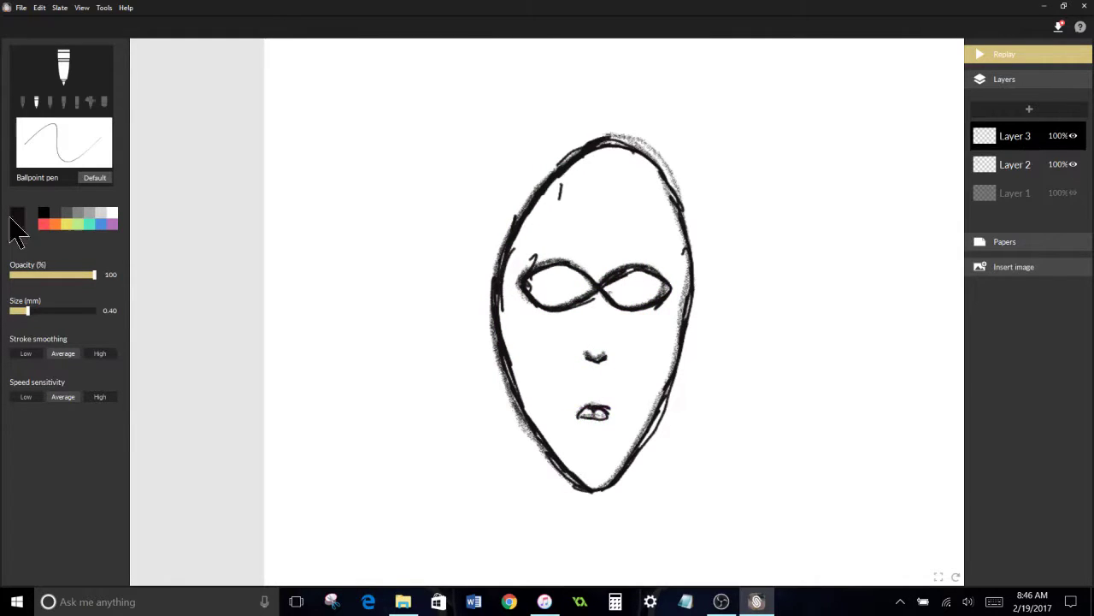
Shade the face around the eyes on Layer 2 with diagonal turquoise HB pencil strokes.
click(22, 101)
click(89, 224)
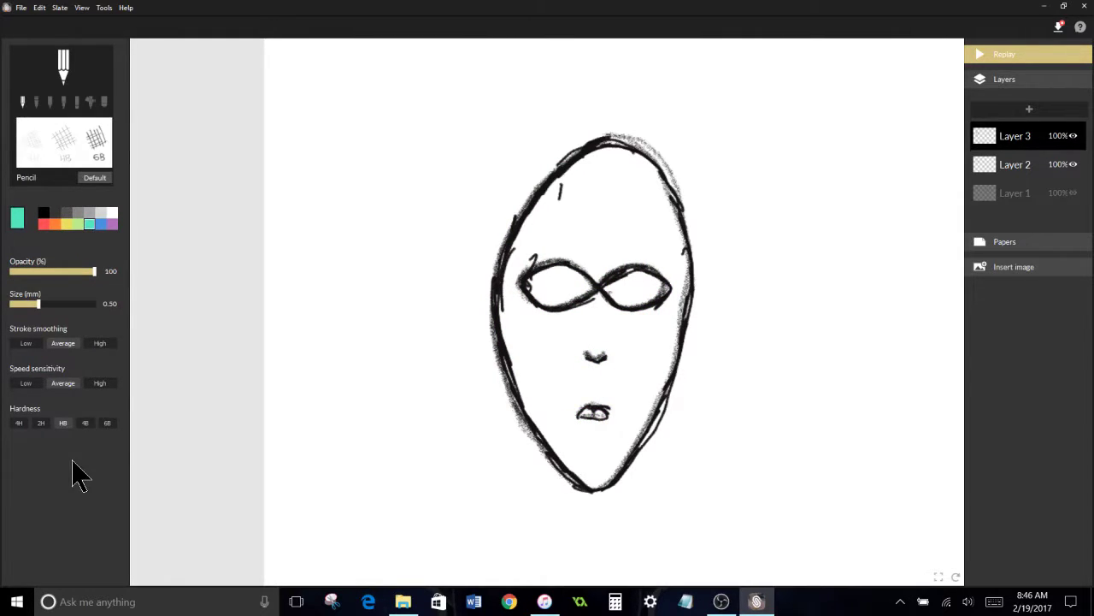
click(1017, 167)
mouse_move(564, 179)
mouse_down()
mouse_move(609, 152)
mouse_move(625, 159)
mouse_move(581, 188)
mouse_move(609, 209)
mouse_move(576, 198)
mouse_move(508, 285)
mouse_move(503, 326)
mouse_move(571, 310)
mouse_move(576, 321)
mouse_move(565, 318)
mouse_move(601, 344)
mouse_move(539, 359)
mouse_move(538, 381)
mouse_move(594, 360)
mouse_move(552, 413)
mouse_move(650, 322)
mouse_move(671, 243)
mouse_move(648, 246)
mouse_move(674, 206)
mouse_move(551, 252)
mouse_move(685, 255)
mouse_move(655, 341)
mouse_move(683, 359)
mouse_move(653, 399)
mouse_move(642, 443)
mouse_move(585, 473)
mouse_move(617, 434)
mouse_move(554, 451)
mouse_move(548, 427)
mouse_move(628, 392)
mouse_move(599, 440)
mouse_up()
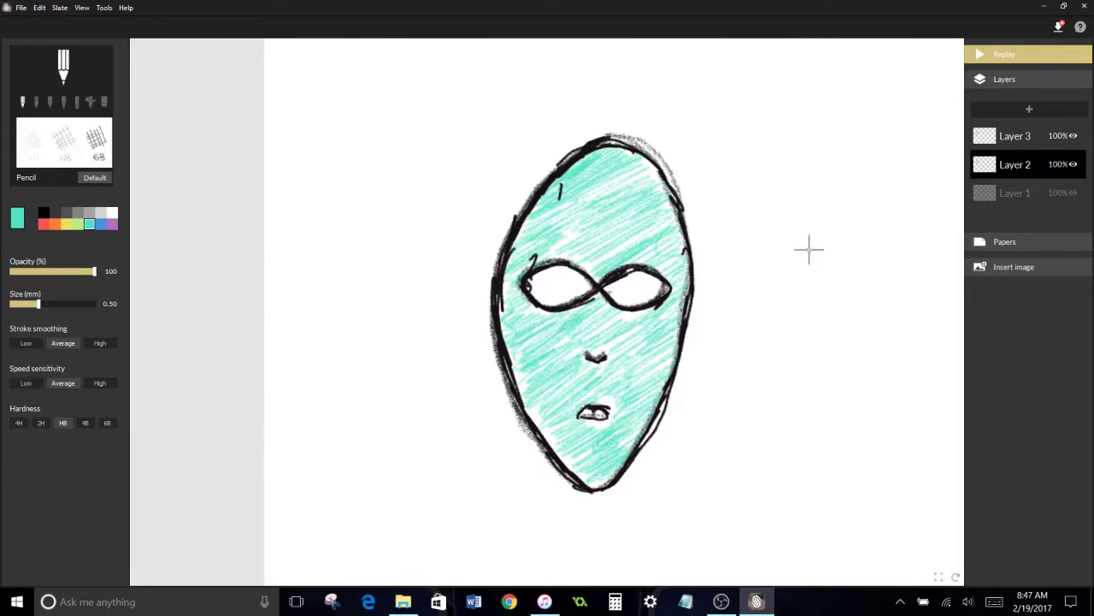
Sketch an oval torso directly below the shaded head with the black pencil.
scroll(809, 249, down, 5)
scroll(546, 400, up, 3)
click(85, 424)
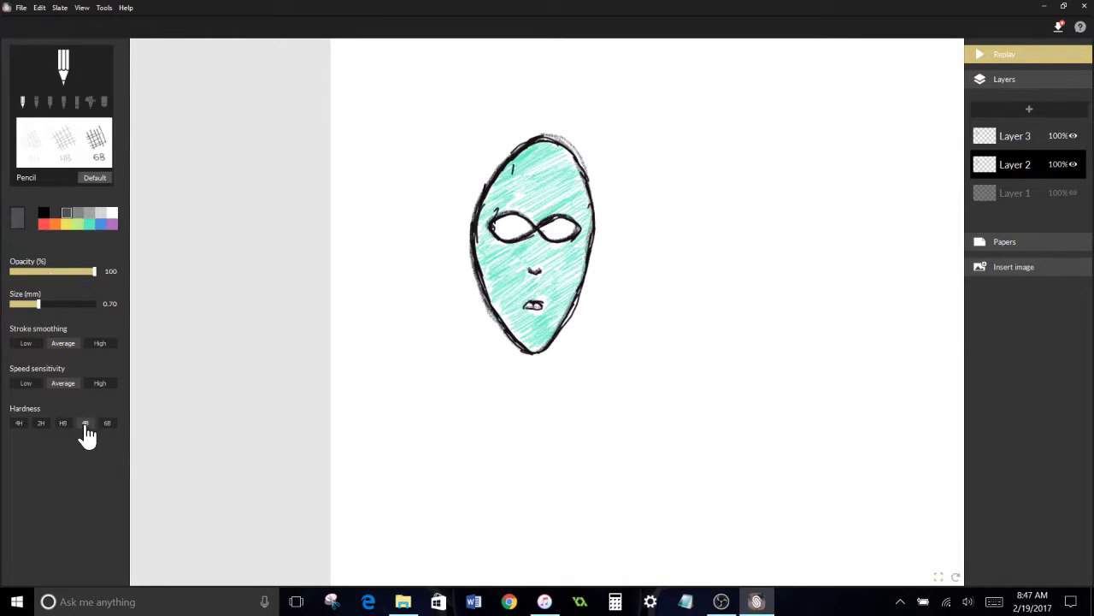
click(44, 213)
mouse_move(521, 351)
mouse_down()
mouse_move(496, 430)
mouse_move(567, 419)
mouse_move(532, 478)
mouse_up()
mouse_move(555, 347)
mouse_down()
mouse_move(567, 420)
mouse_move(547, 472)
mouse_move(508, 473)
mouse_up()
Sketch two flared legs with an arched gap between them below the oval torso.
drag(510, 571, 530, 507)
drag(509, 470, 487, 574)
drag(576, 494, 603, 555)
drag(552, 466, 597, 552)
drag(537, 500, 598, 560)
drag(487, 575, 513, 467)
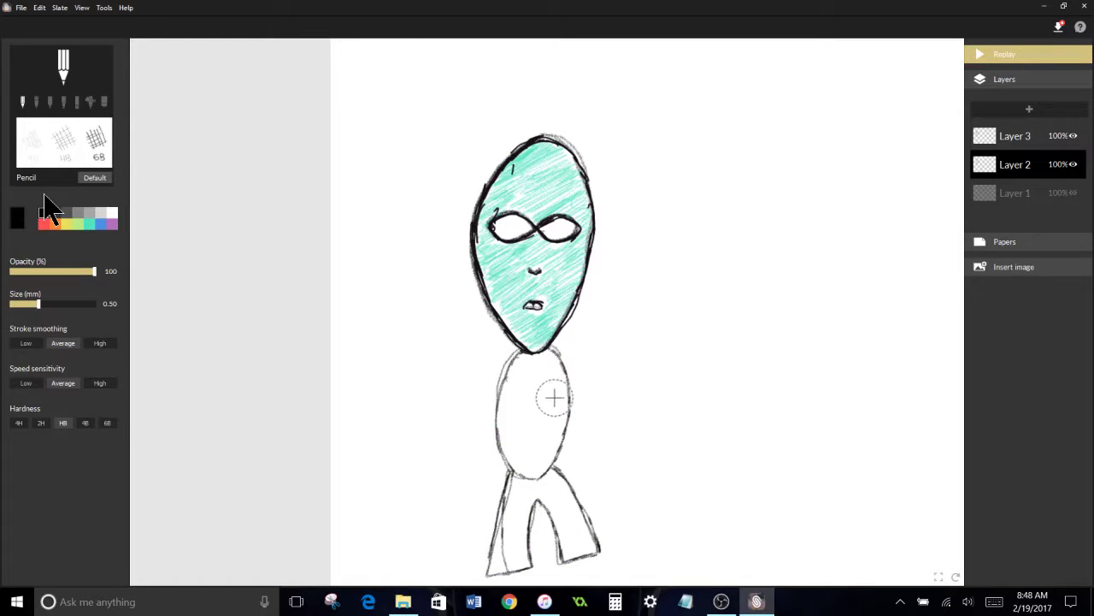
Sketch two rounded arms hanging from the shoulders on either side of the torso.
drag(504, 354, 483, 437)
mouse_move(509, 352)
mouse_down()
mouse_move(442, 416)
mouse_move(492, 423)
mouse_up()
mouse_move(551, 342)
mouse_down()
mouse_move(617, 360)
mouse_move(607, 432)
mouse_move(569, 399)
mouse_move(595, 425)
mouse_move(618, 362)
mouse_move(569, 340)
mouse_move(630, 403)
mouse_move(569, 391)
mouse_move(624, 372)
mouse_move(558, 342)
mouse_move(598, 428)
mouse_up()
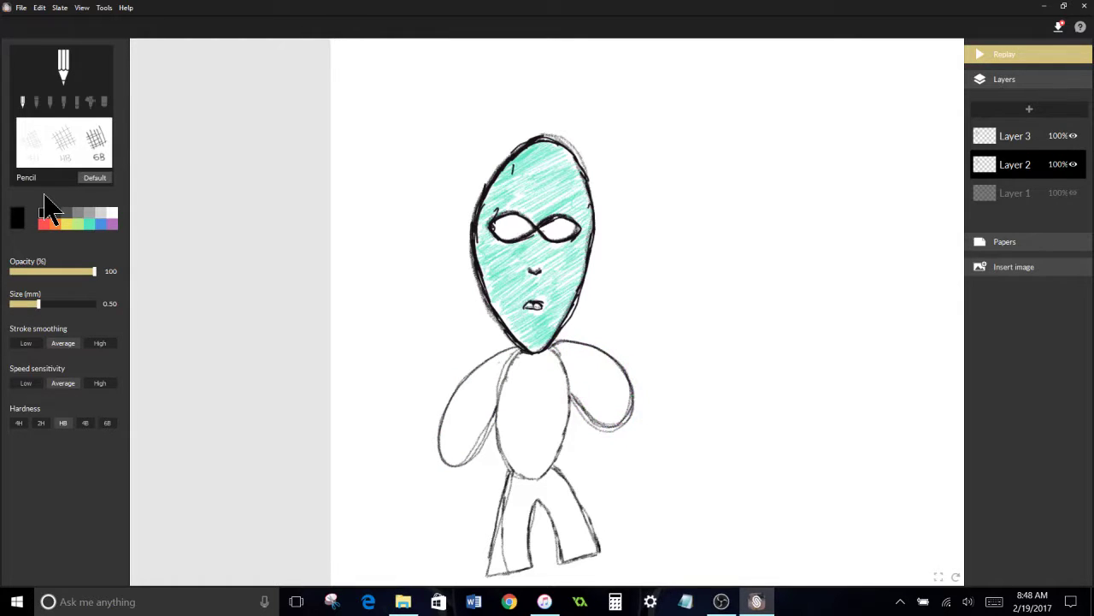
Rough out a larger second figure beside the first, with a squarish head, broad torso and blocky legs.
scroll(473, 335, down, 3)
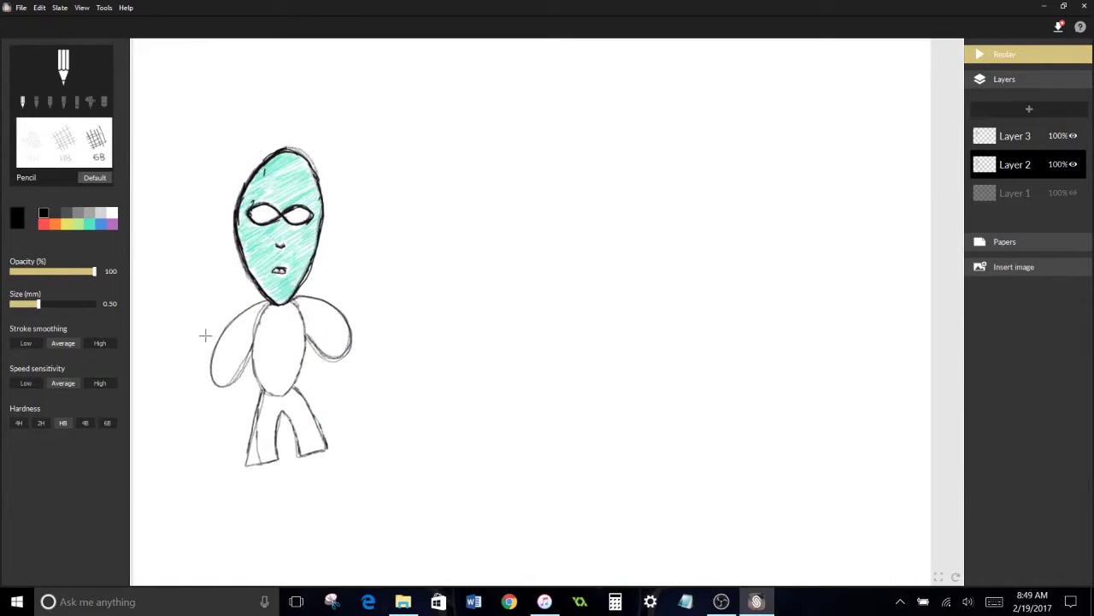
mouse_move(558, 170)
mouse_down()
mouse_move(530, 177)
mouse_move(537, 195)
mouse_move(619, 166)
mouse_move(614, 109)
mouse_move(559, 228)
mouse_move(533, 105)
mouse_move(556, 224)
mouse_move(515, 309)
mouse_move(541, 239)
mouse_move(642, 317)
mouse_move(499, 366)
mouse_move(571, 370)
mouse_move(599, 425)
mouse_move(590, 504)
mouse_up()
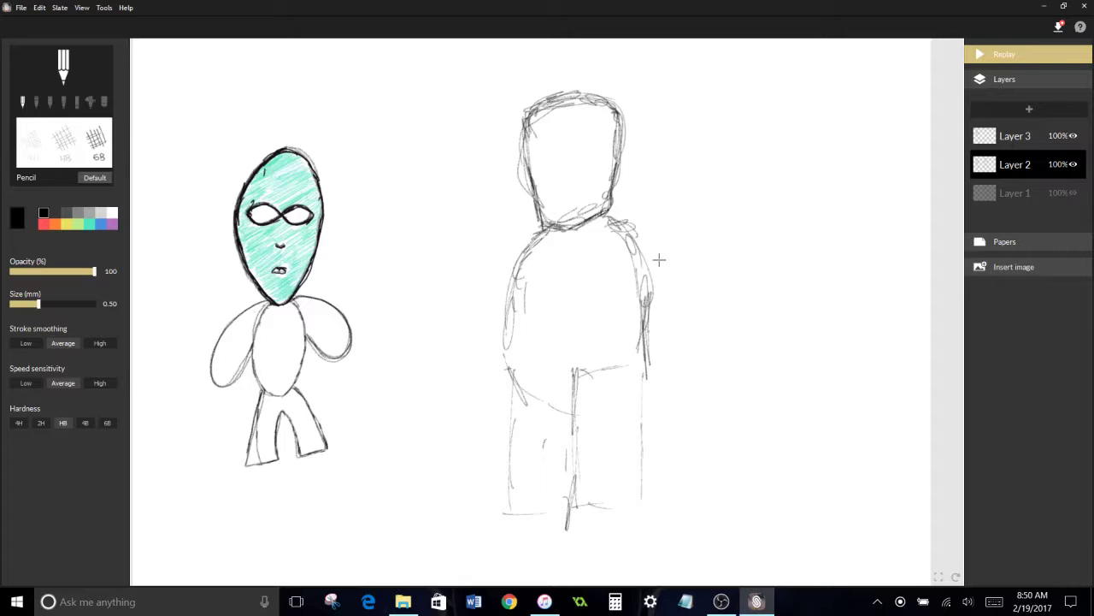
Erase the second figure's torso and legs on Layer 2, keeping only the head.
click(104, 102)
scroll(576, 291, up, 10)
mouse_move(758, 206)
mouse_down()
mouse_move(758, 231)
mouse_move(798, 228)
mouse_move(777, 283)
mouse_move(748, 295)
mouse_up()
mouse_move(346, 295)
mouse_down()
mouse_move(382, 300)
mouse_move(319, 309)
mouse_move(339, 301)
mouse_move(359, 334)
mouse_up()
scroll(547, 312, down, 10)
click(53, 310)
mouse_move(507, 331)
mouse_down()
mouse_move(476, 436)
mouse_move(491, 470)
mouse_up()
drag(599, 315, 616, 502)
mouse_move(548, 442)
mouse_down()
mouse_move(588, 392)
mouse_move(530, 552)
mouse_move(654, 479)
mouse_up()
Strengthen the second figure's vertical centre line and horizontal proportion lines on Layer 1 with the turquoise pencil.
click(1065, 195)
click(22, 102)
click(89, 224)
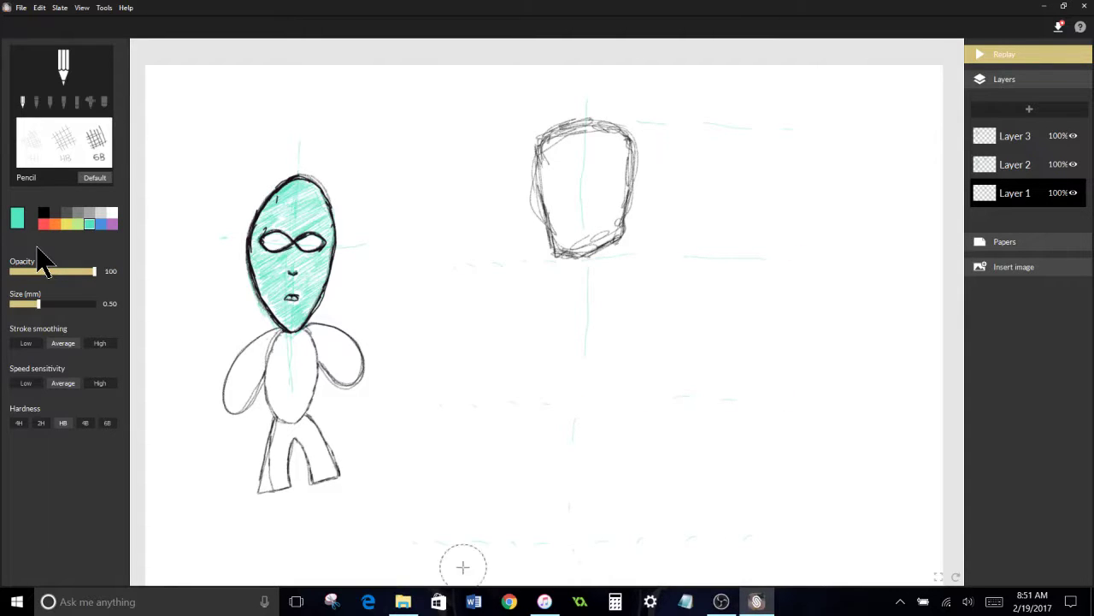
drag(583, 269, 588, 541)
drag(455, 269, 784, 262)
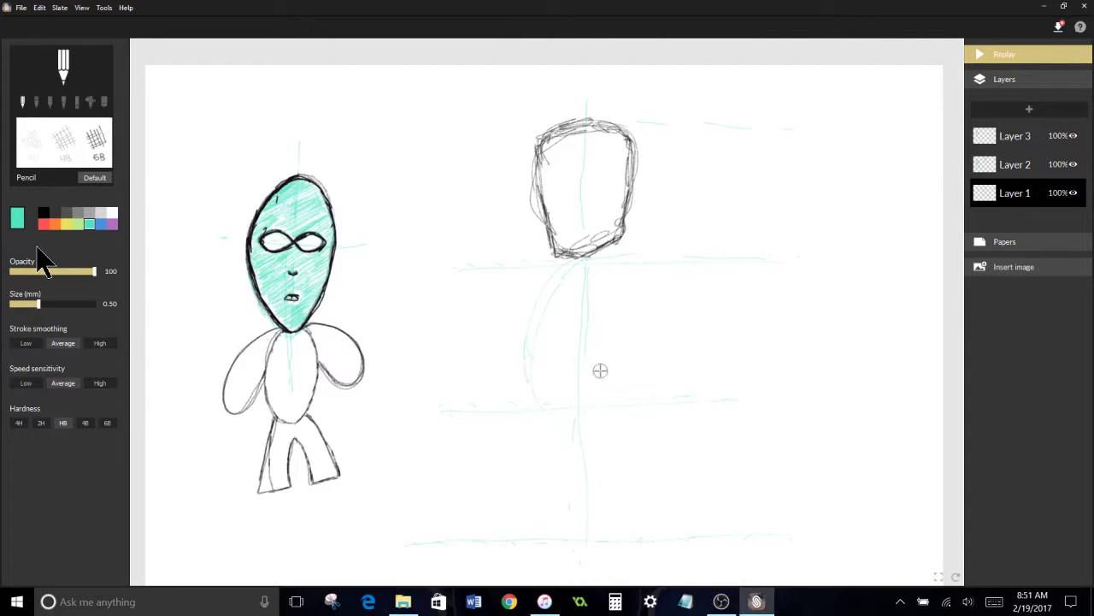
Sketch the second figure's torso in turquoise as a rounded shape tapering to the waist line.
mouse_move(614, 265)
mouse_down()
mouse_move(630, 351)
mouse_move(644, 342)
mouse_move(533, 348)
mouse_up()
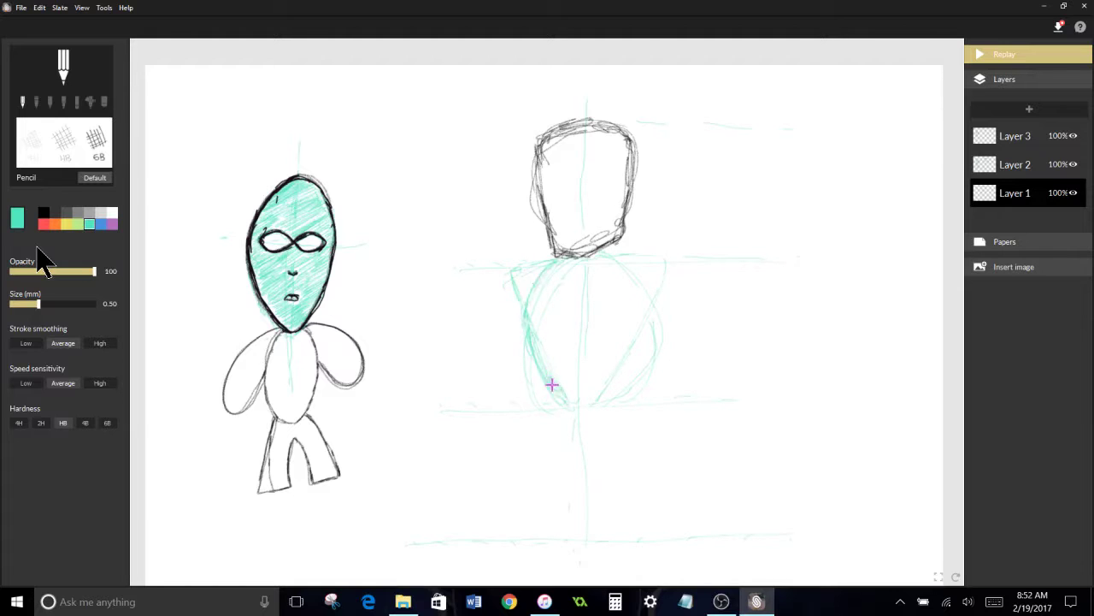
drag(642, 313, 586, 402)
drag(628, 261, 602, 389)
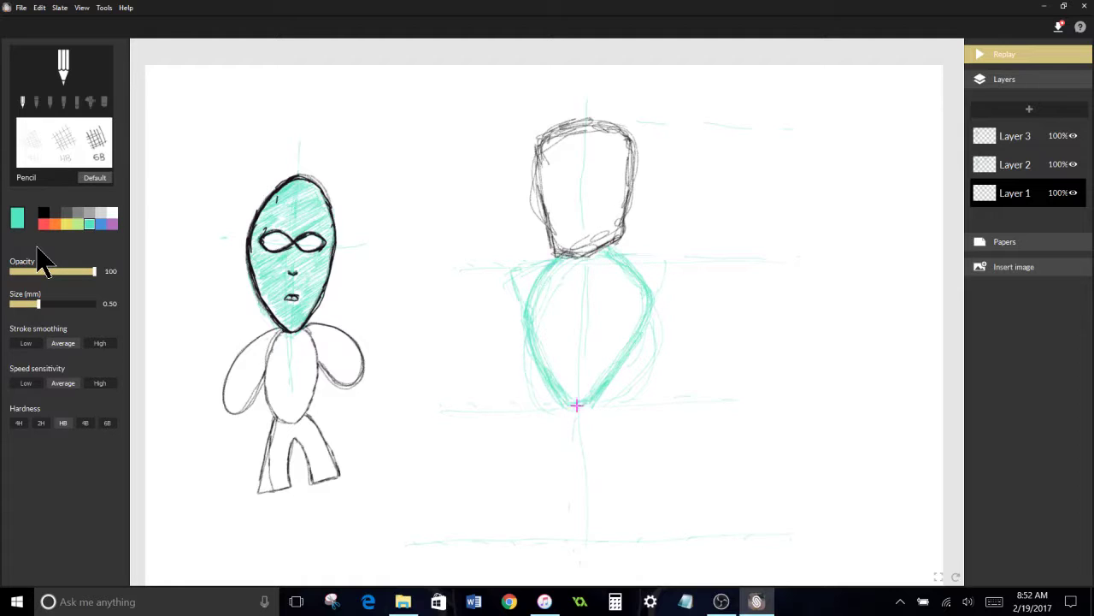
Sketch two flared legs in turquoise from the second figure's waist down to the lowest guide line.
drag(562, 412, 523, 536)
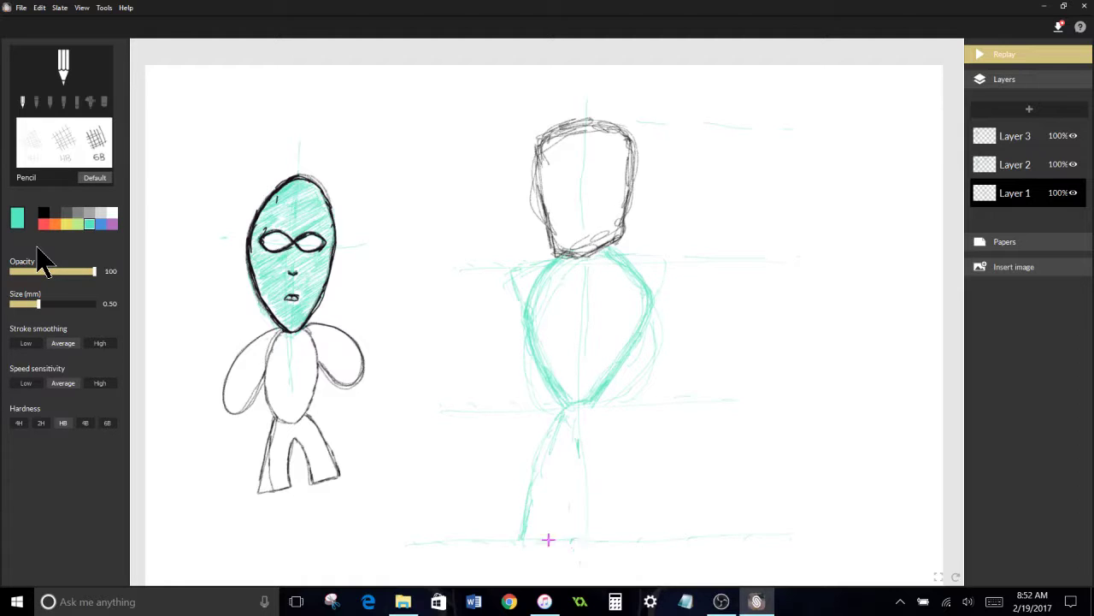
drag(597, 414, 631, 506)
drag(580, 441, 590, 535)
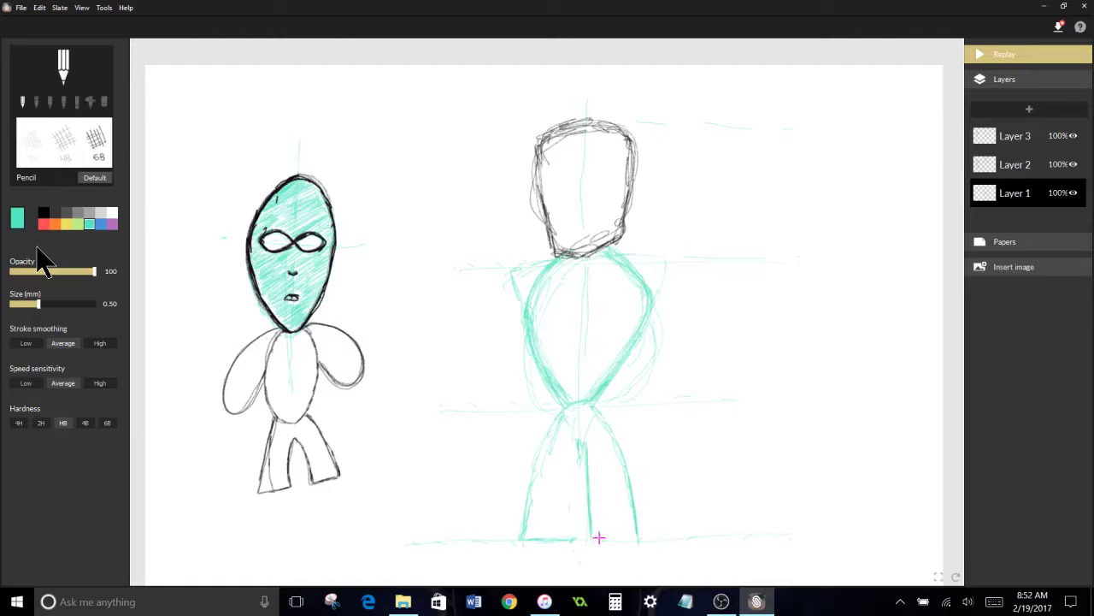
drag(581, 436, 590, 535)
drag(643, 496, 631, 530)
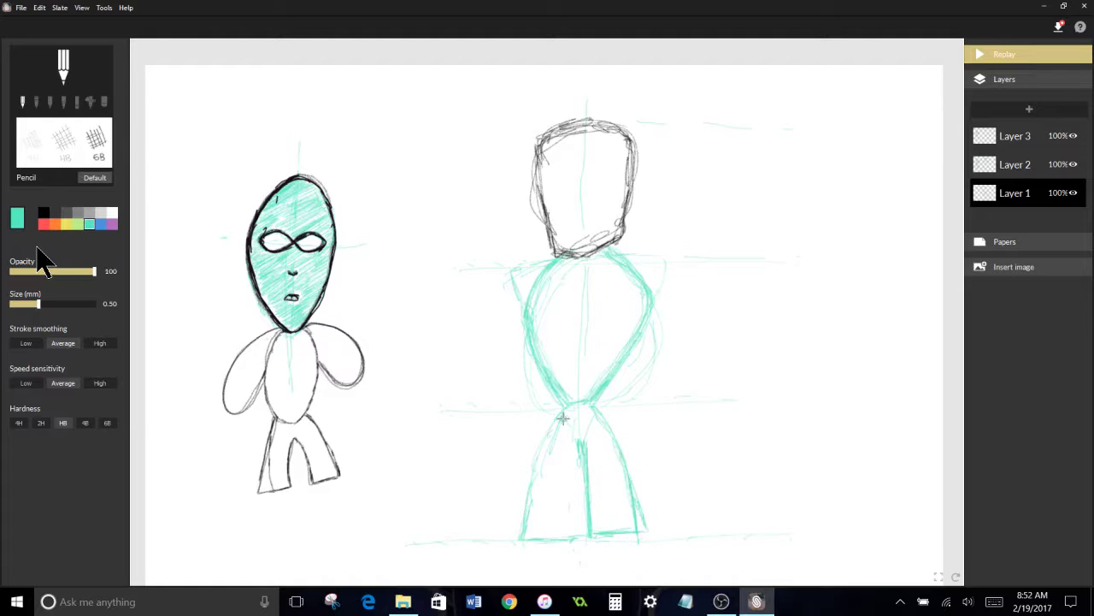
Ink both sides of the second figure's torso on Layer 2 with thick black ballpoint pen strokes.
click(1026, 164)
click(44, 213)
click(85, 422)
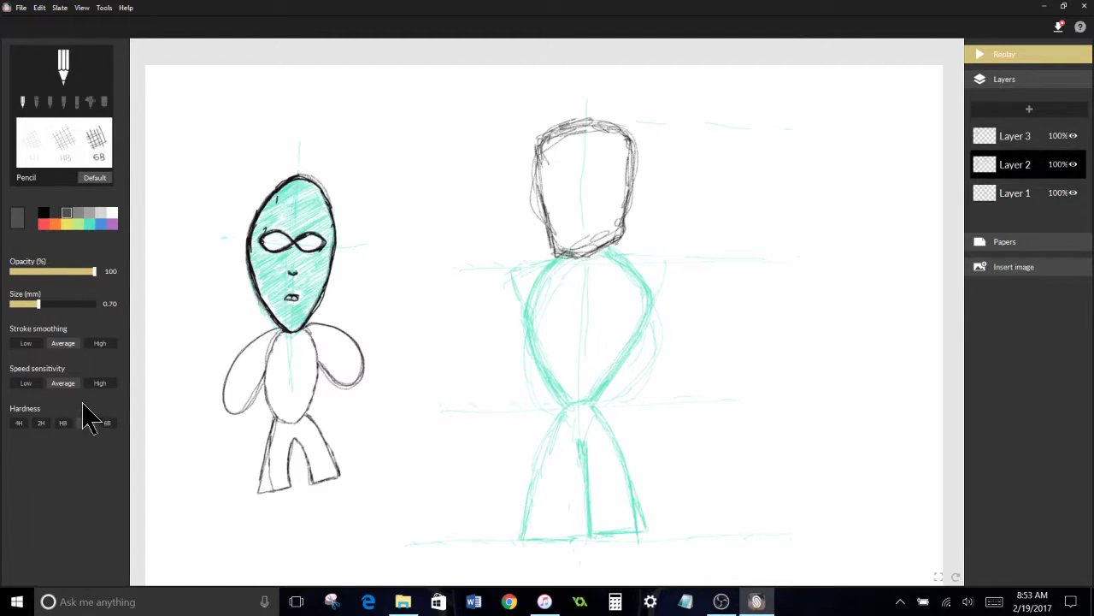
click(36, 101)
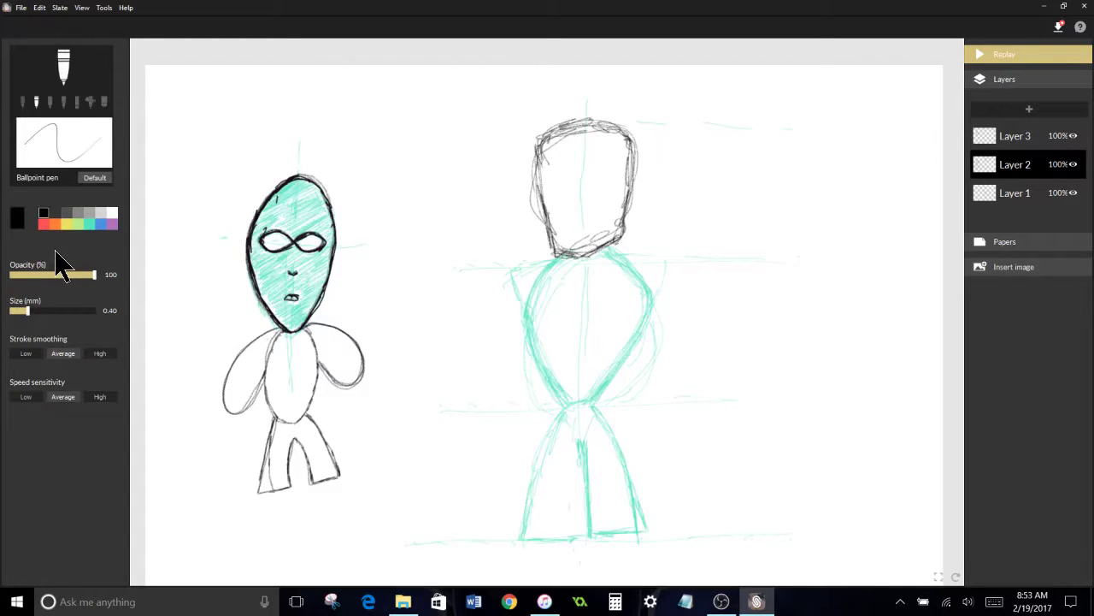
mouse_move(546, 377)
mouse_down()
mouse_move(560, 400)
mouse_move(534, 317)
mouse_move(557, 271)
mouse_move(531, 303)
mouse_move(554, 374)
mouse_up()
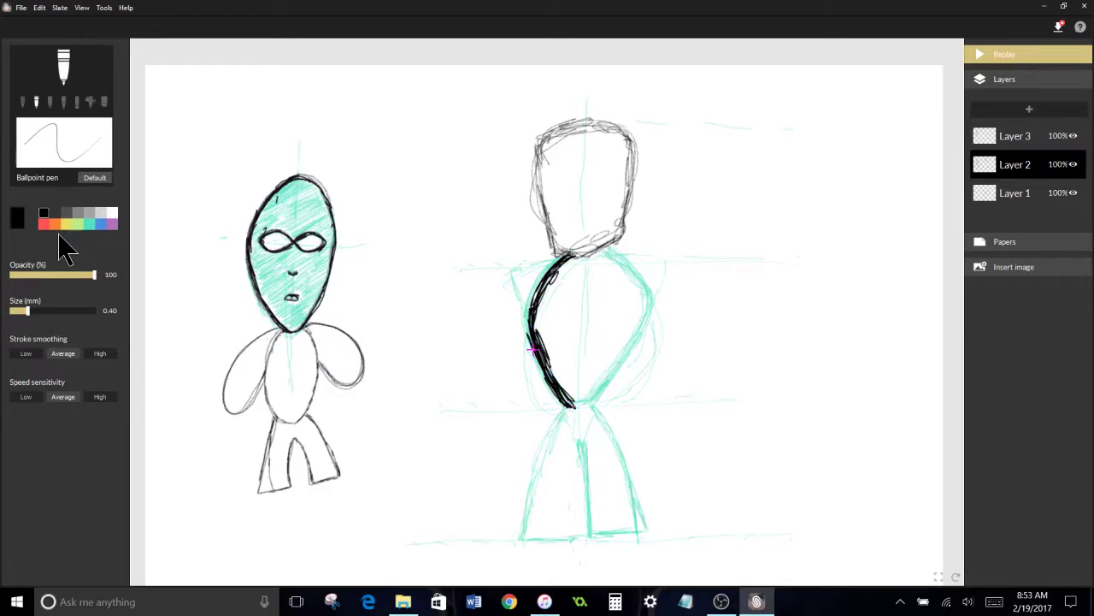
drag(609, 249, 631, 266)
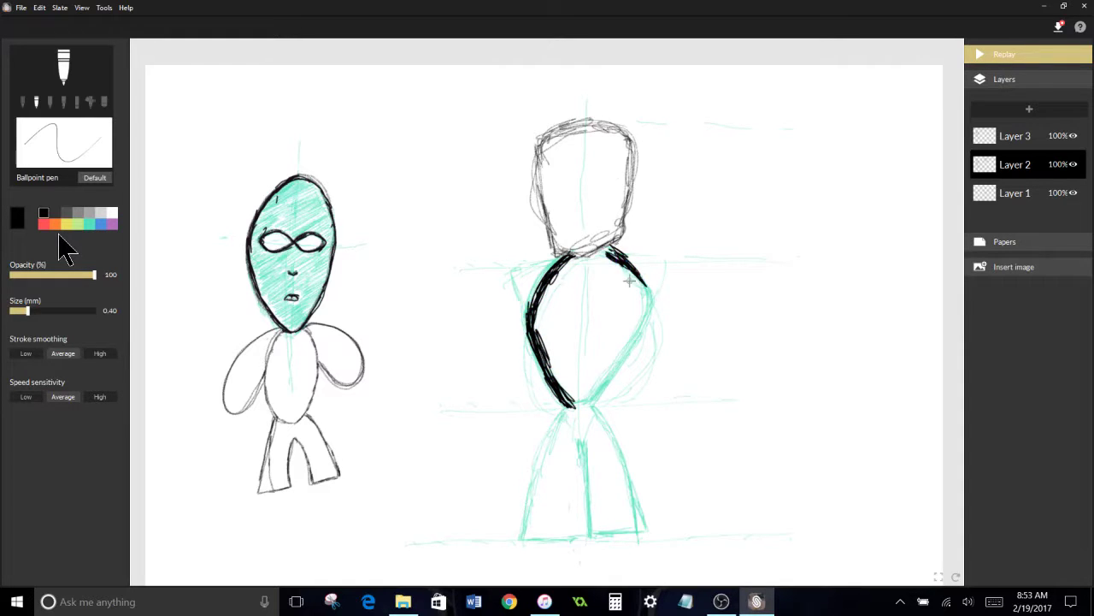
mouse_move(650, 315)
mouse_down()
mouse_move(585, 402)
mouse_move(619, 361)
mouse_up()
Ink the second figure's outer leg lines, the line between the legs and the hems in black.
drag(568, 409, 524, 525)
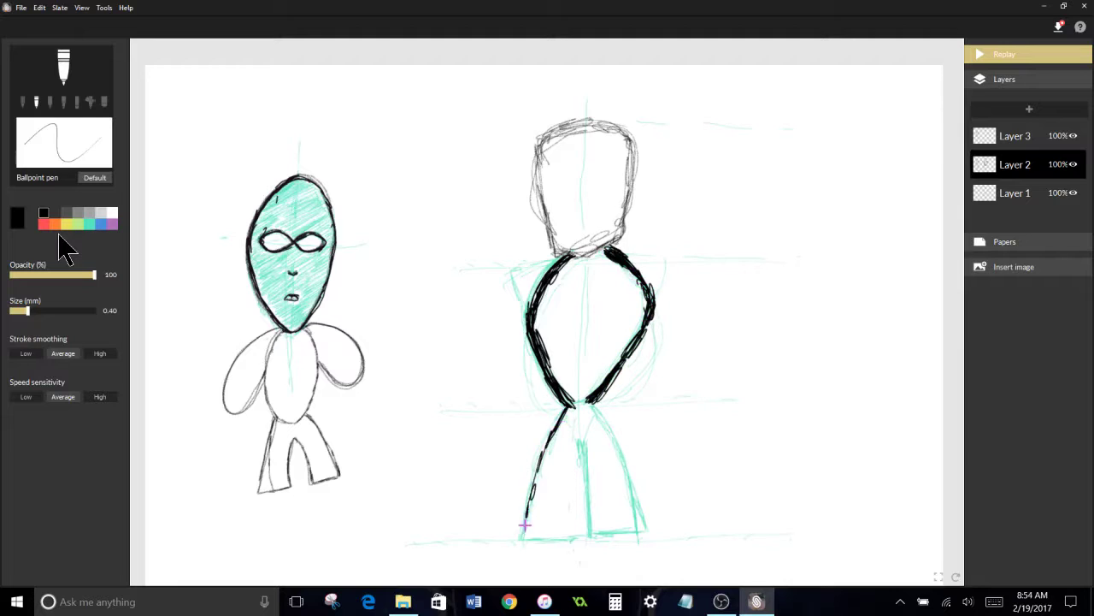
mouse_move(569, 410)
mouse_down()
mouse_move(534, 485)
mouse_move(538, 436)
mouse_move(568, 412)
mouse_move(614, 445)
mouse_move(647, 530)
mouse_up()
drag(581, 445, 587, 470)
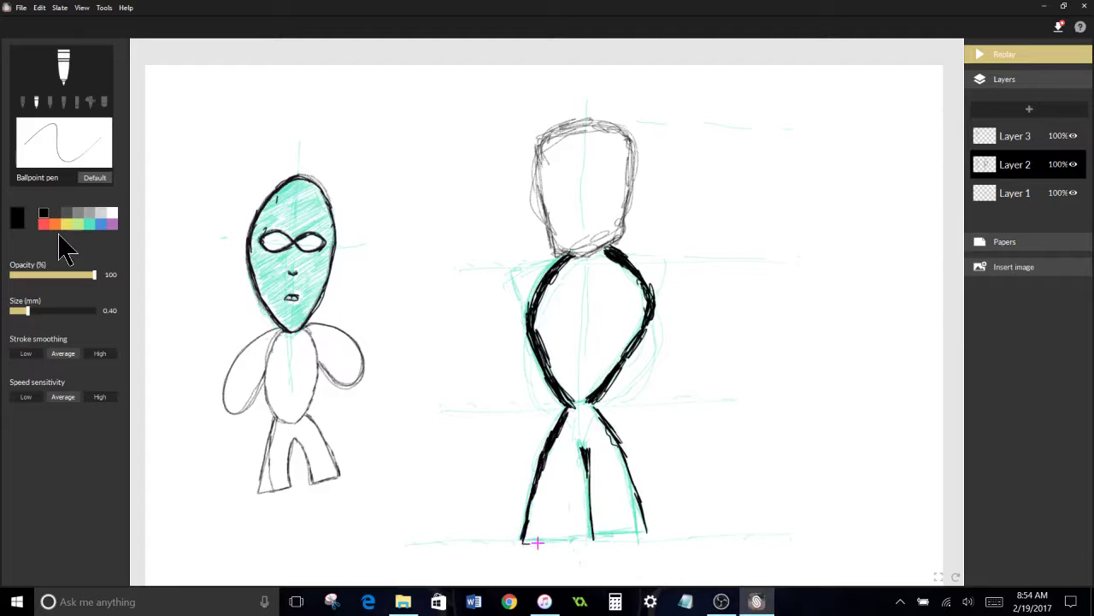
drag(611, 434, 650, 530)
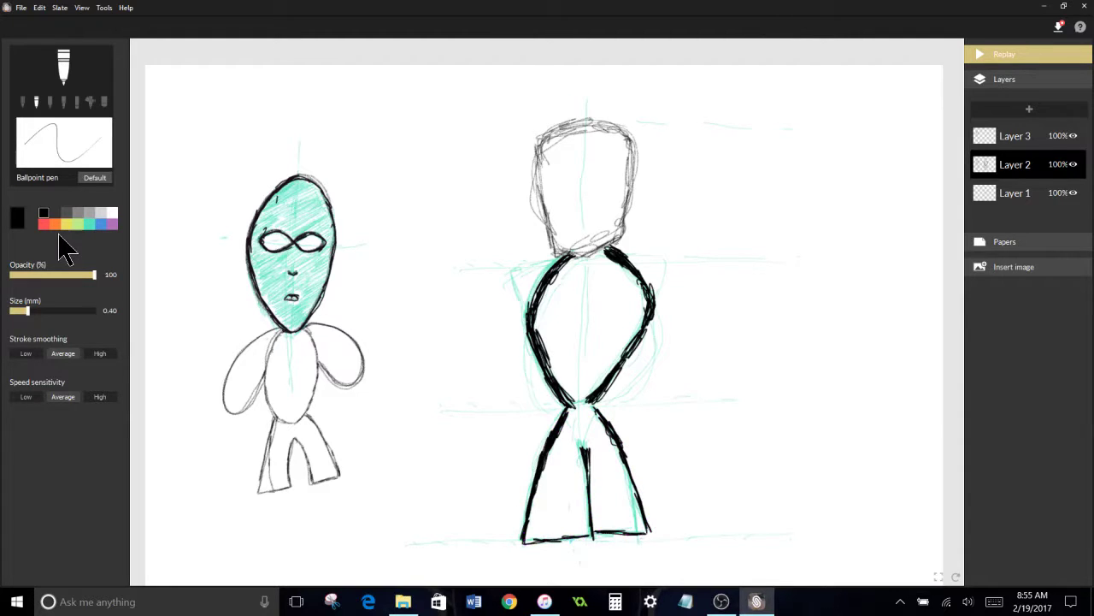
Reshape and thicken the upper end of the line between the legs using a 0.50 mm eraser and the ballpoint pen.
click(104, 102)
scroll(659, 444, up, 8)
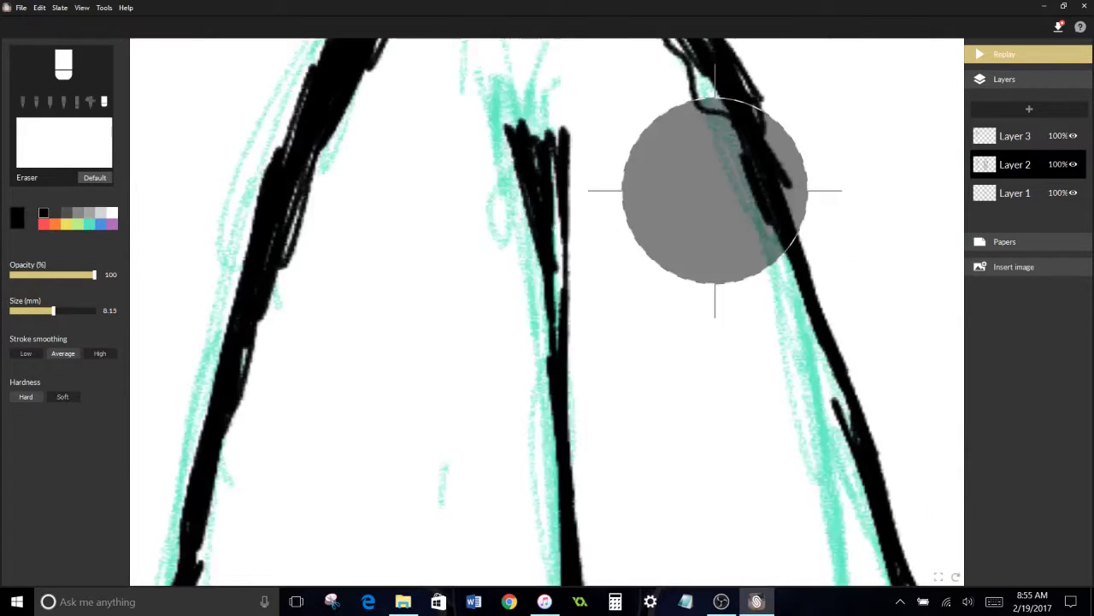
drag(40, 311, 11, 311)
mouse_move(544, 277)
mouse_down()
mouse_move(567, 438)
mouse_move(561, 277)
mouse_move(565, 368)
mouse_move(560, 317)
mouse_up()
click(35, 100)
mouse_move(523, 257)
mouse_down()
mouse_move(520, 189)
mouse_move(513, 302)
mouse_move(488, 325)
mouse_move(519, 374)
mouse_move(507, 326)
mouse_move(525, 396)
mouse_move(496, 217)
mouse_move(501, 227)
mouse_move(480, 177)
mouse_move(476, 359)
mouse_move(550, 281)
mouse_move(542, 171)
mouse_move(531, 157)
mouse_move(479, 222)
mouse_move(470, 215)
mouse_move(484, 330)
mouse_up()
click(104, 100)
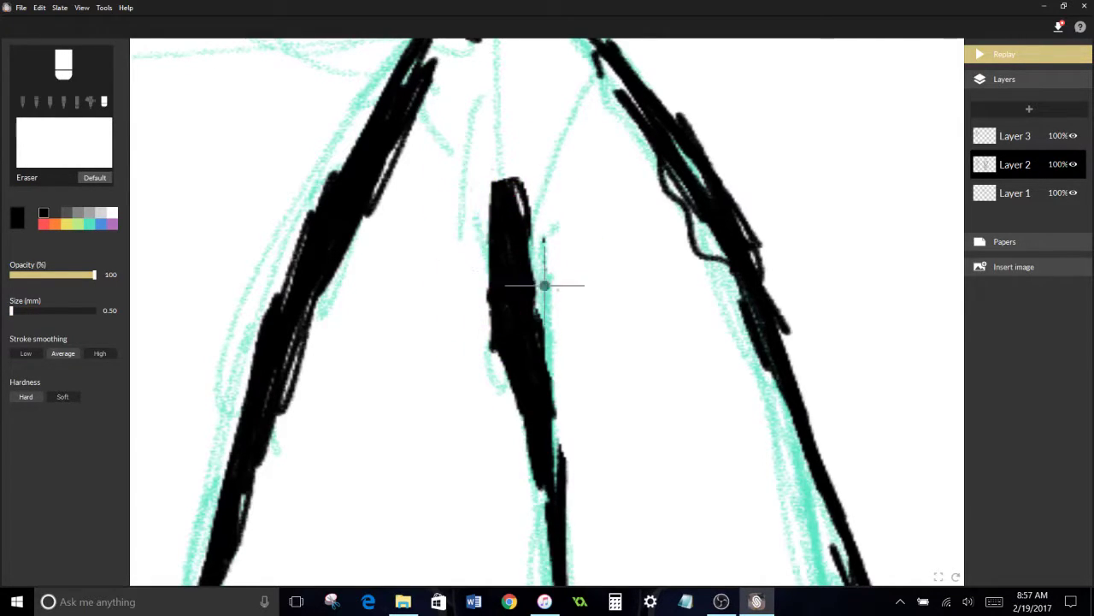
Try a turquoise pencil guide for an arm beside the second figure's torso on Layer 1.
scroll(547, 245, down, 5)
click(1009, 194)
click(23, 100)
click(89, 223)
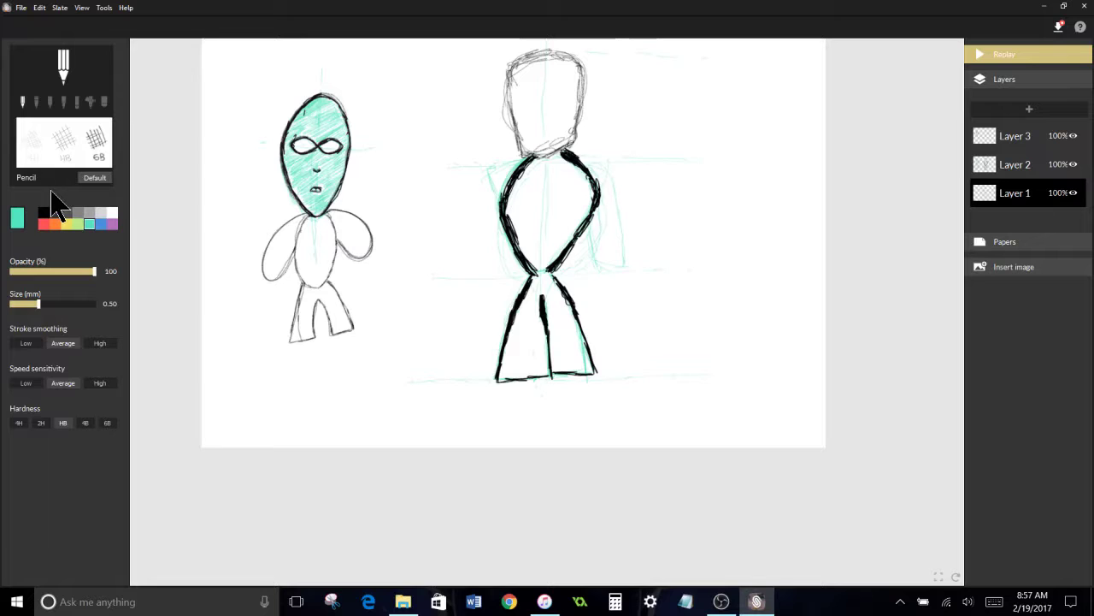
Erase the arm guide and the stray turquoise construction lines around the second figure's torso with a 5.00 mm eraser.
click(104, 102)
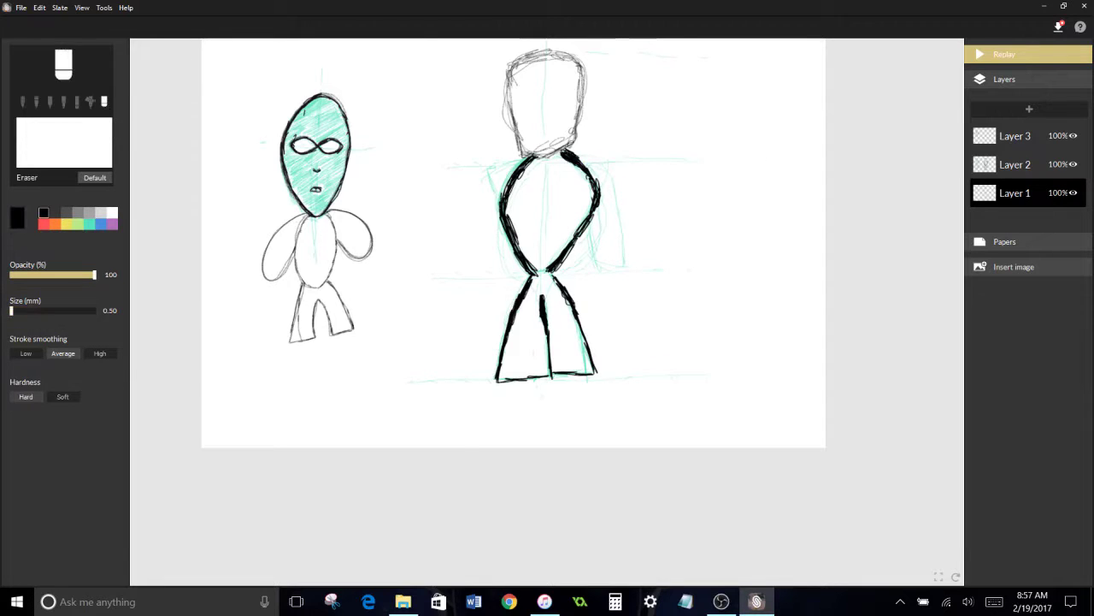
scroll(547, 312, up, 5)
click(66, 309)
click(70, 309)
drag(634, 59, 633, 130)
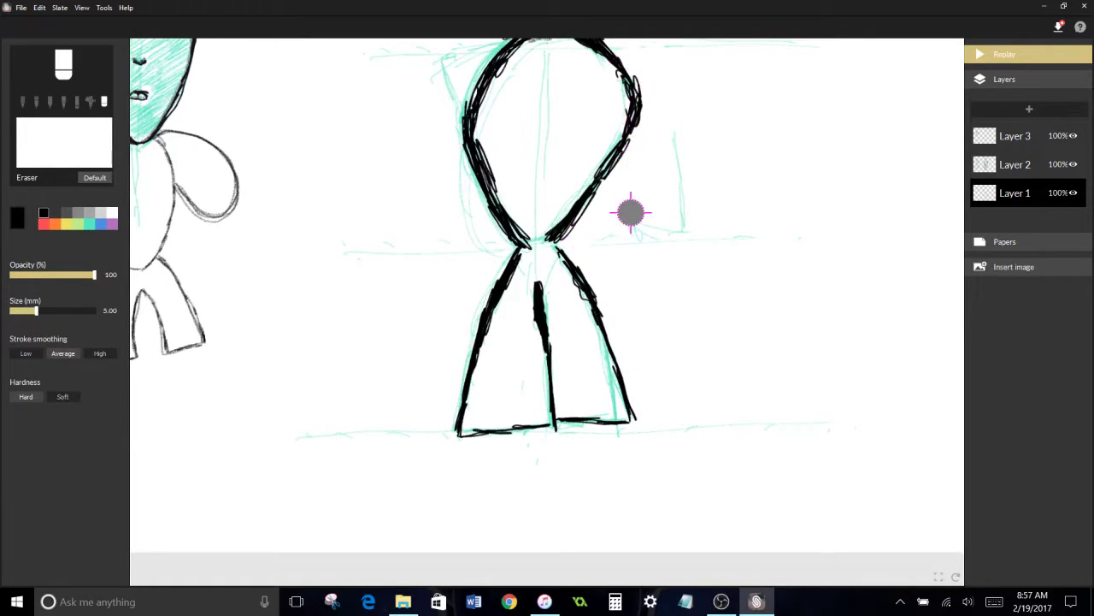
key(ctrl+minus)
drag(539, 152, 527, 249)
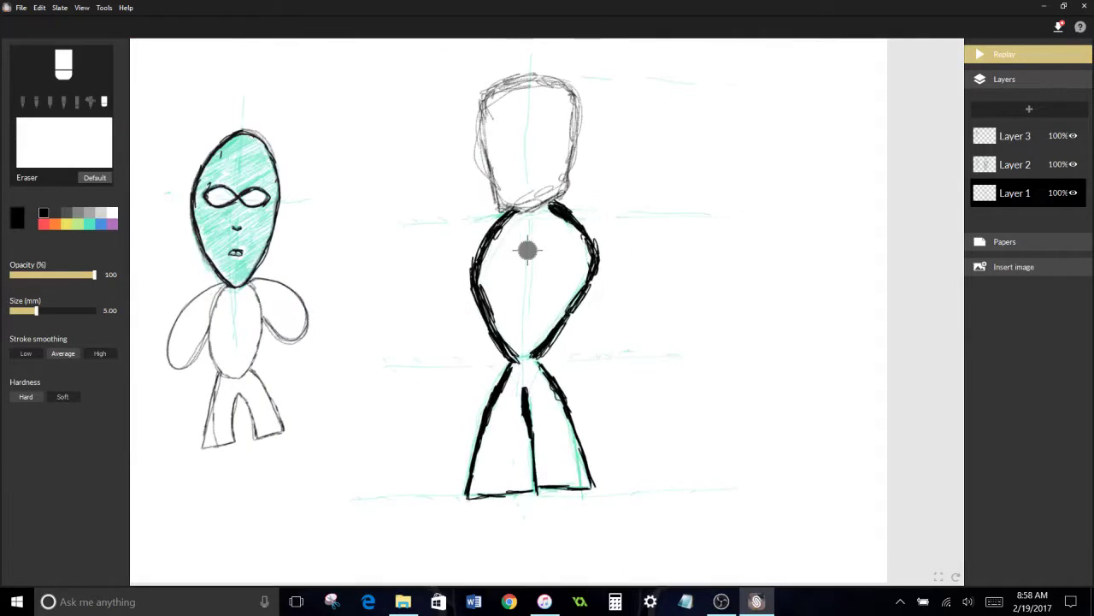
Sketch a turquoise 0.50 mm pencil guide for one arm with a cuff beside the second figure's torso on Layer 1.
click(21, 102)
drag(576, 213, 623, 304)
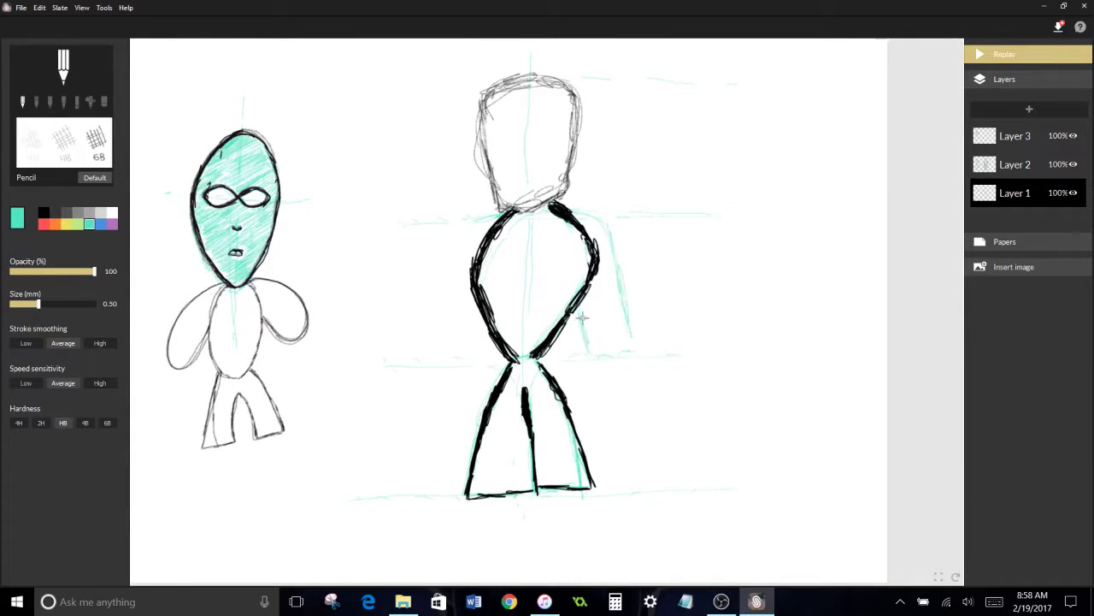
drag(581, 318, 591, 354)
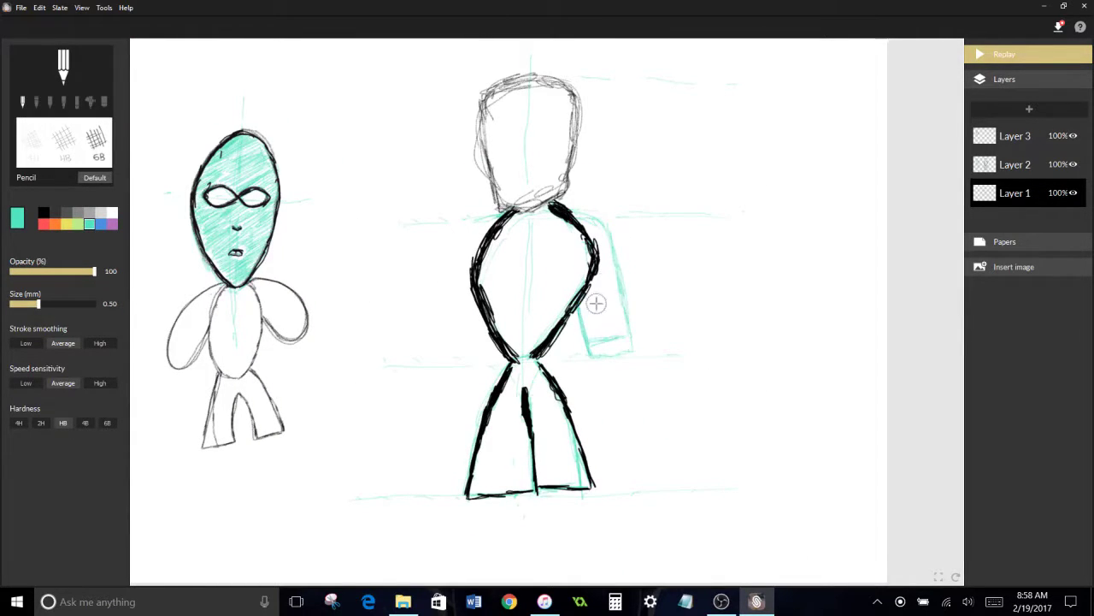
Switch to iTunes and skip ahead to another track in the Proximity playlist.
click(545, 601)
key(ctrl+Right)
key(ctrl+Right)
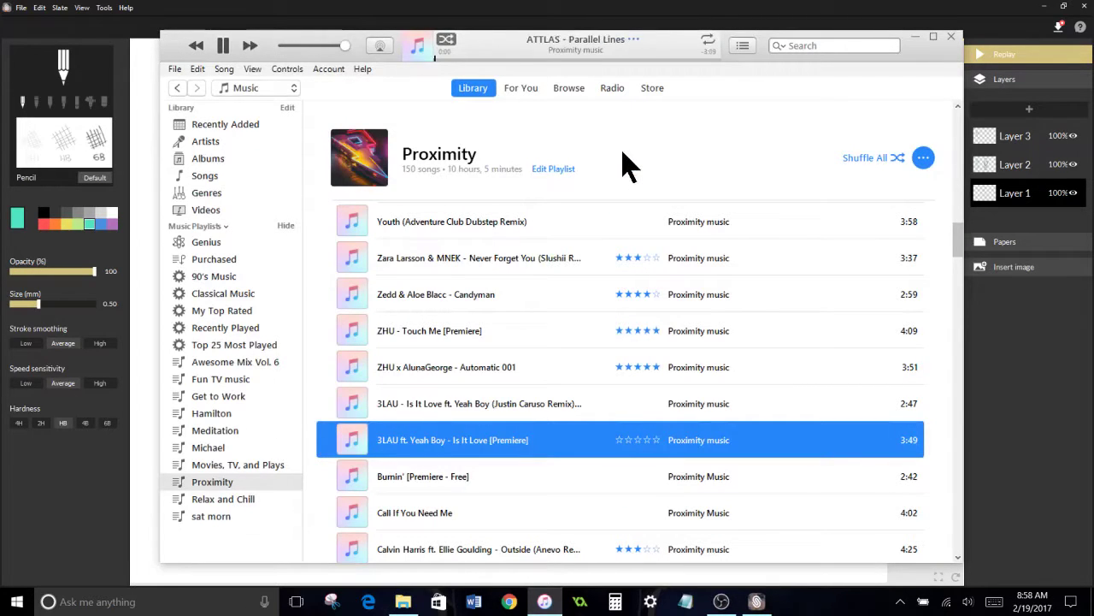
Return to the drawing and sketch the matching turquoise arm and cuff guide on the torso's other side.
key(alt+Tab)
drag(479, 220, 429, 363)
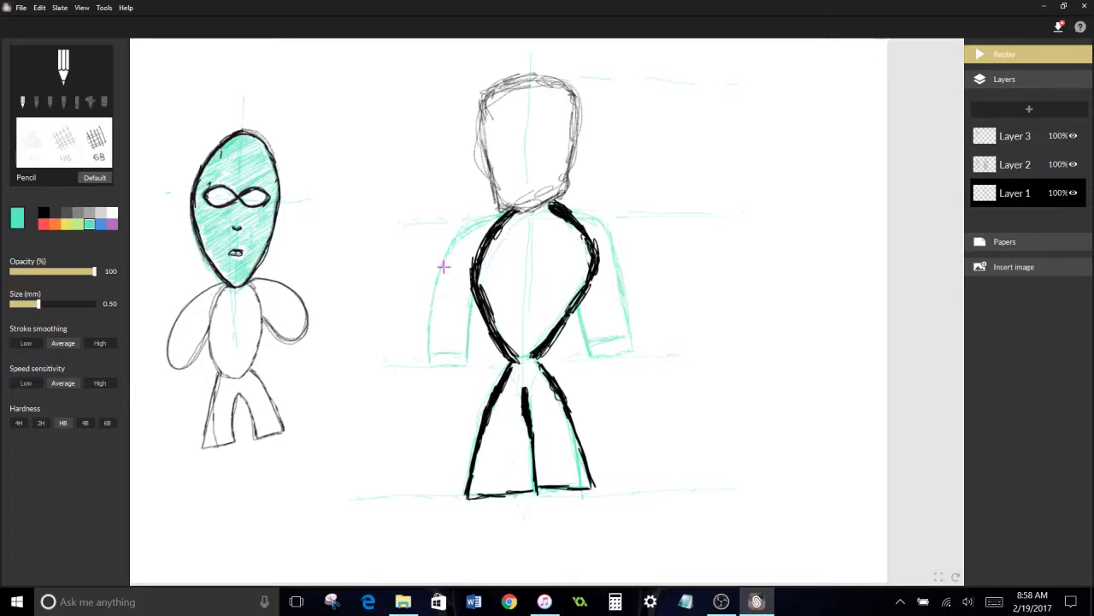
Try inking both arms in black with the 0.40 mm ballpoint pen on Layer 1, and undo those strokes.
click(35, 102)
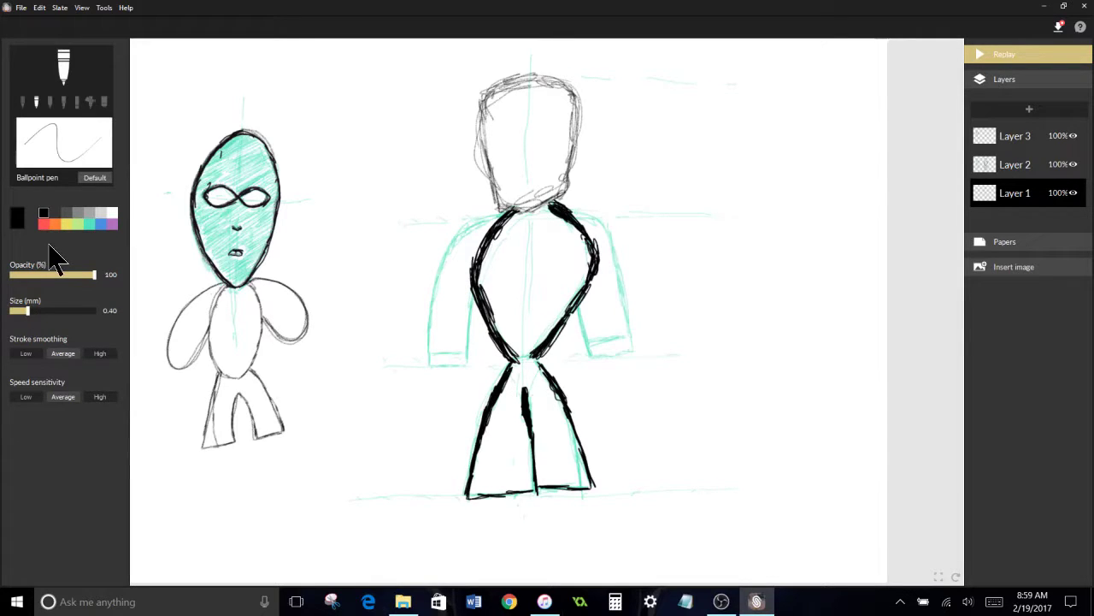
drag(475, 223, 429, 360)
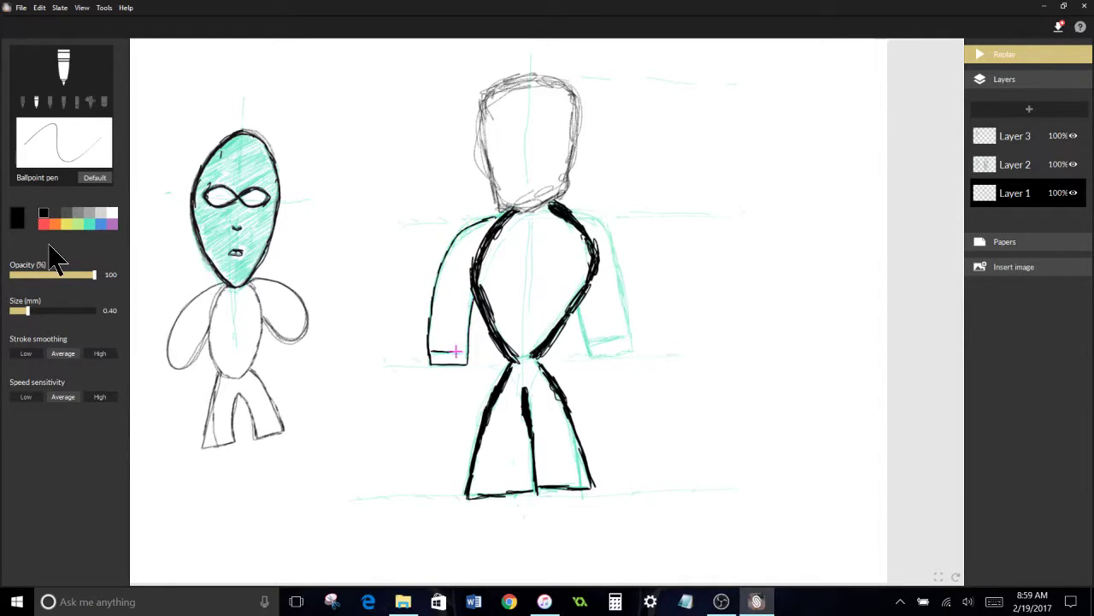
drag(486, 221, 429, 353)
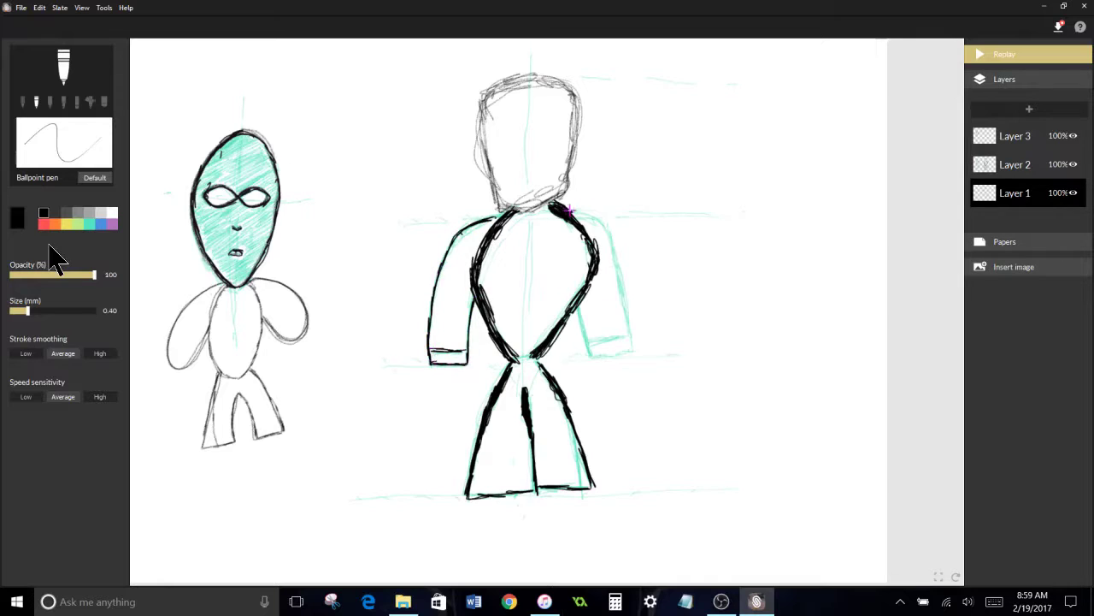
drag(615, 275, 633, 350)
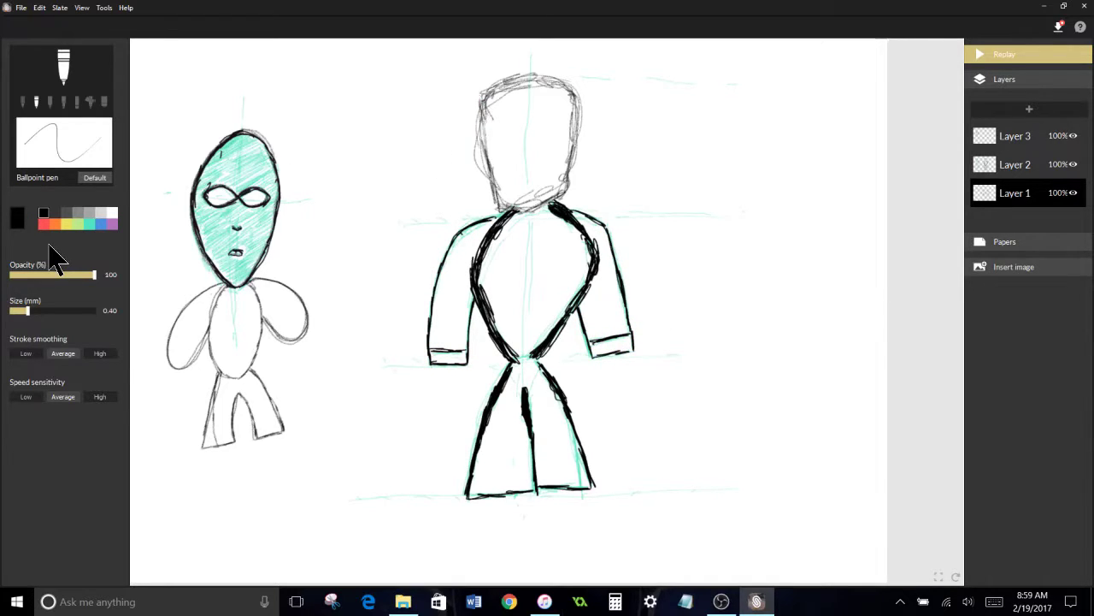
key(ctrl+z)
key(ctrl+z)
key(ctrl+z)
key(ctrl+z)
Ink the second figure's arms, cuffs and head outline with the black 0.40 mm ballpoint pen on Layer 2.
click(1022, 165)
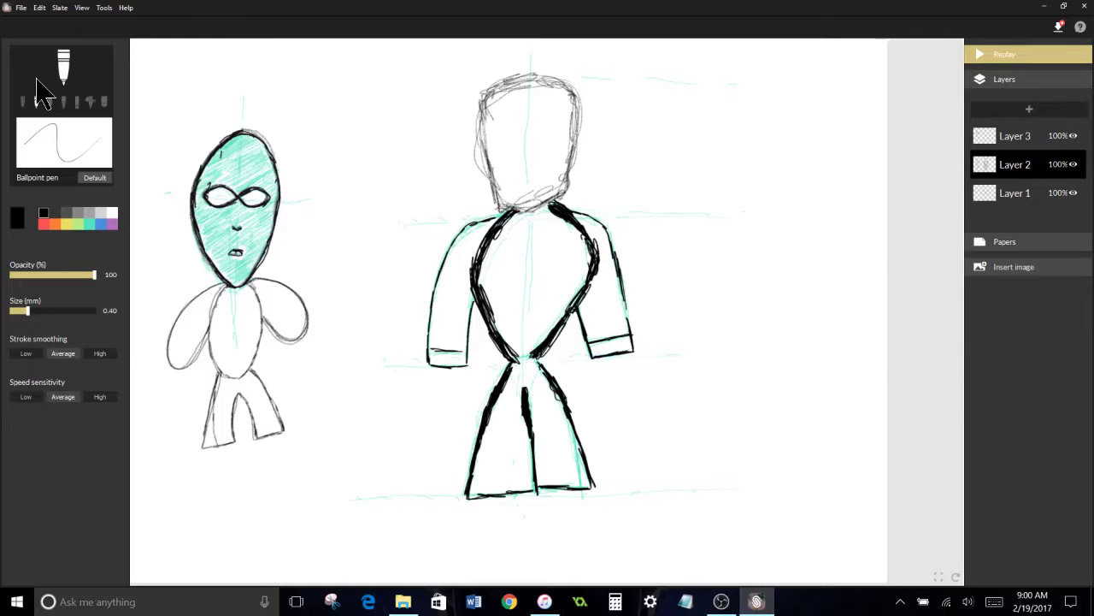
drag(457, 351, 472, 351)
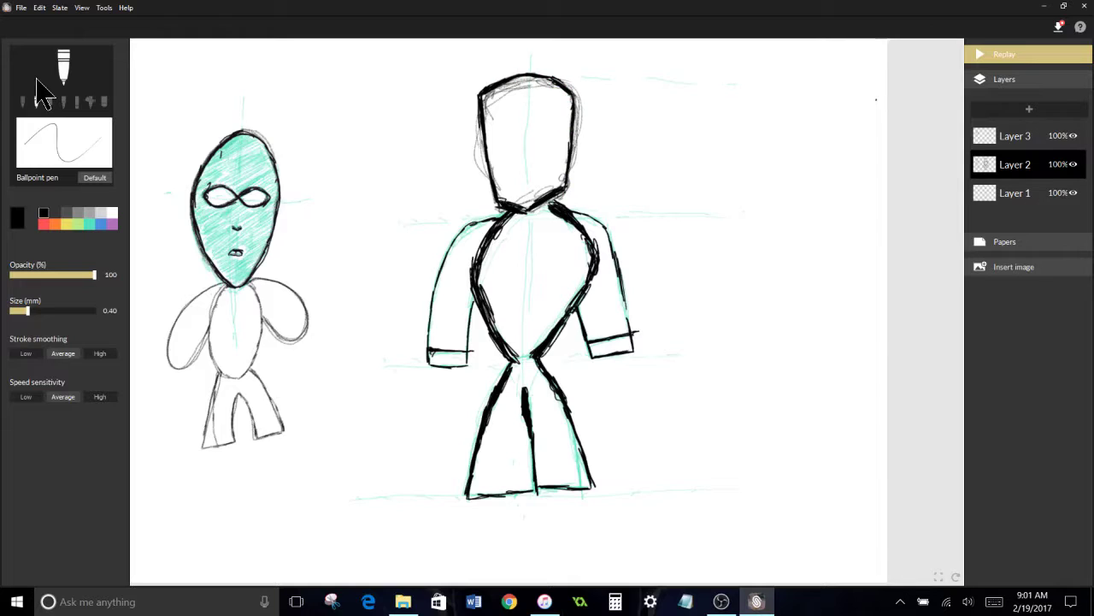
Sketch rectangular eyes, facial cracks and a jagged mouth in turquoise on Layer 1, and ink them in black on Layer 2.
click(1018, 198)
click(22, 101)
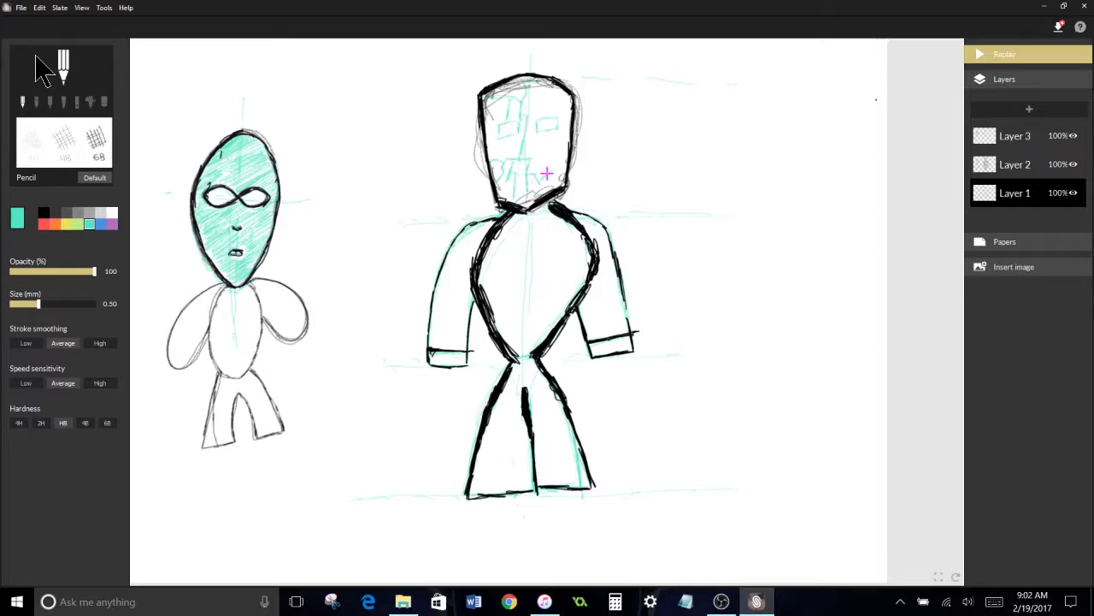
click(1015, 164)
click(36, 102)
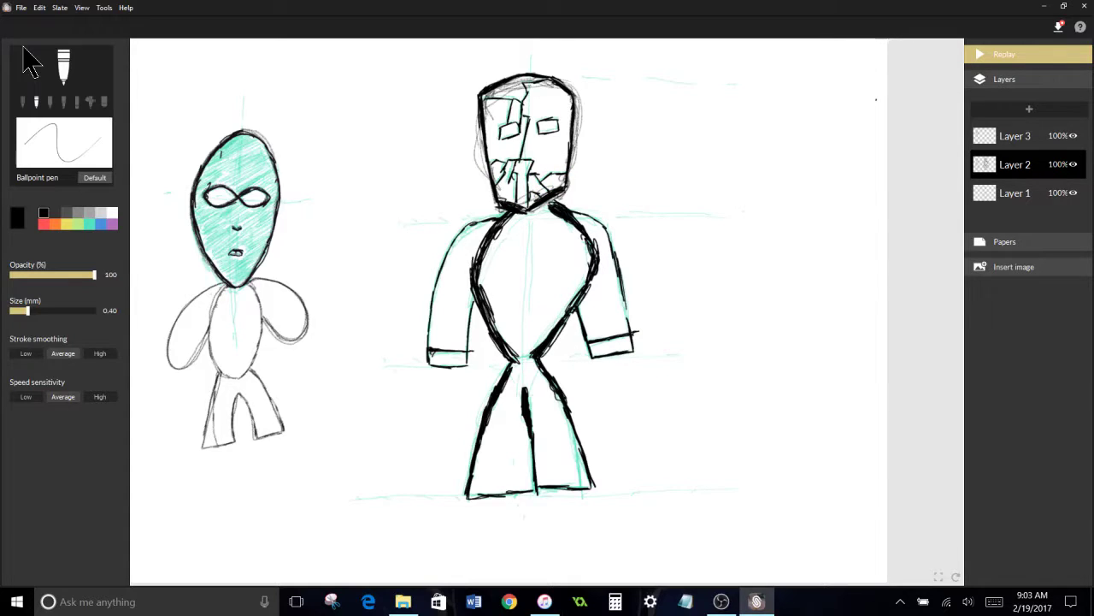
Try turquoise curved guides across the torso on Layer 1, and erase them with the 5.00 mm eraser.
click(22, 102)
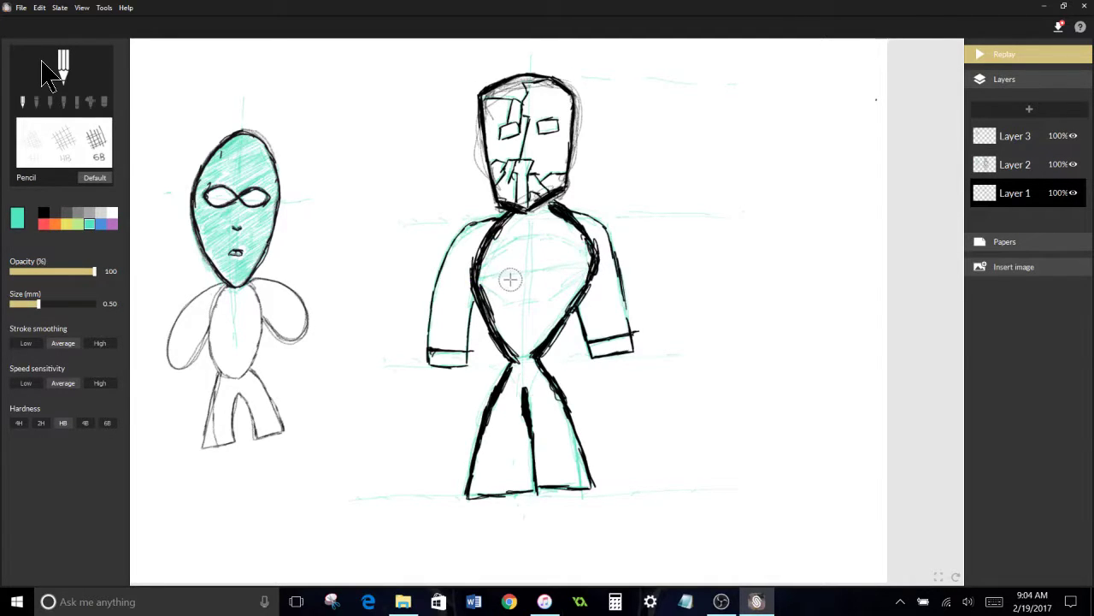
click(104, 102)
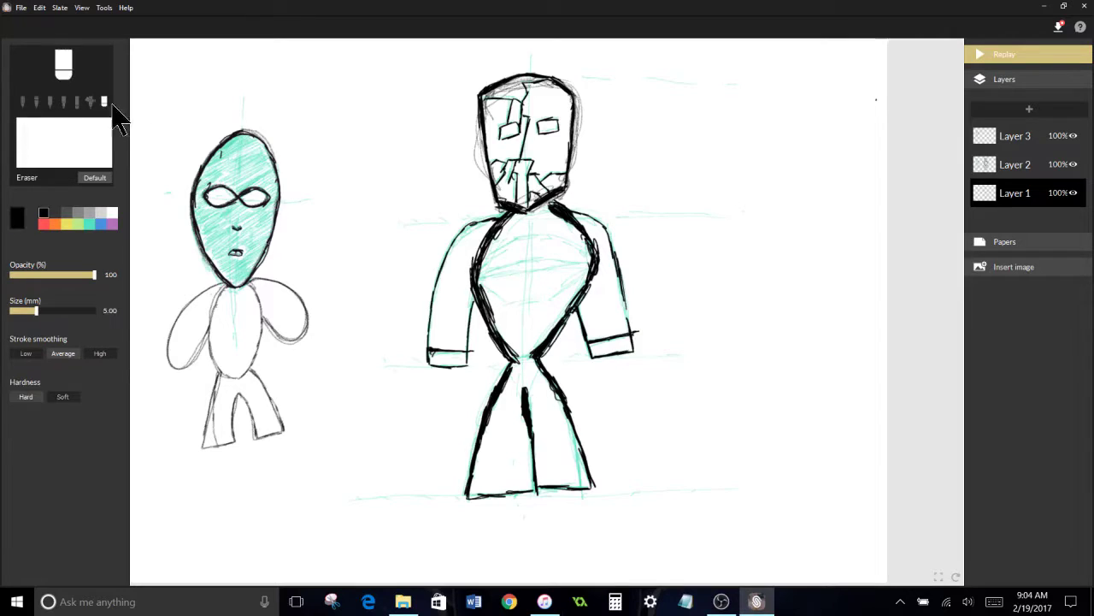
mouse_move(501, 259)
mouse_down()
mouse_move(579, 257)
mouse_move(555, 295)
mouse_move(527, 270)
mouse_move(568, 264)
mouse_up()
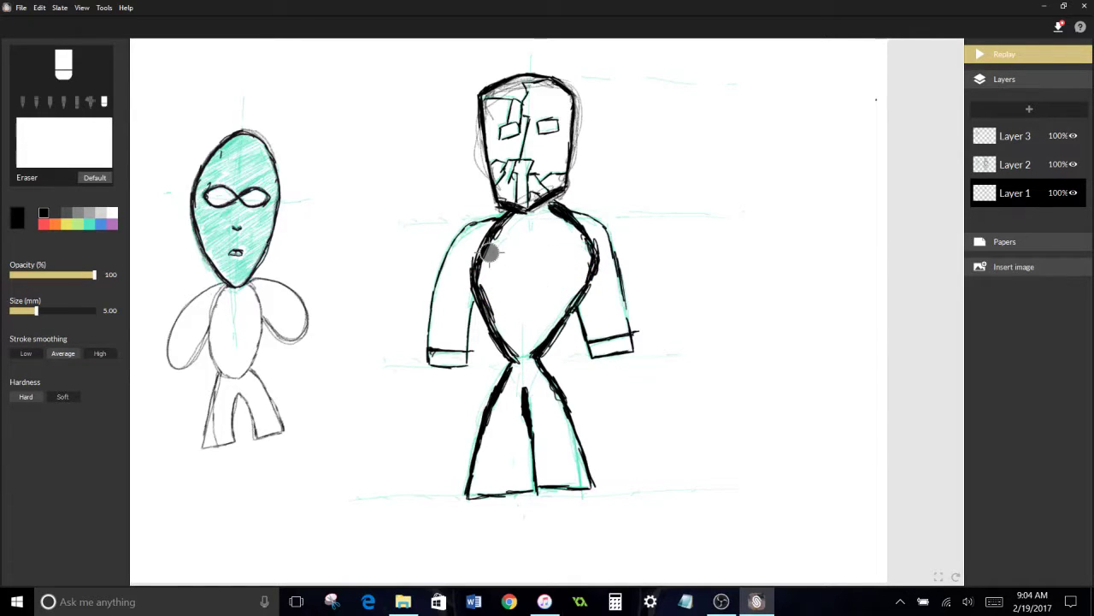
Shade the second figure's arms and legs with turquoise pencil hatching on Layer 1, checking Layers 1 and 2 by toggling their visibility.
click(21, 103)
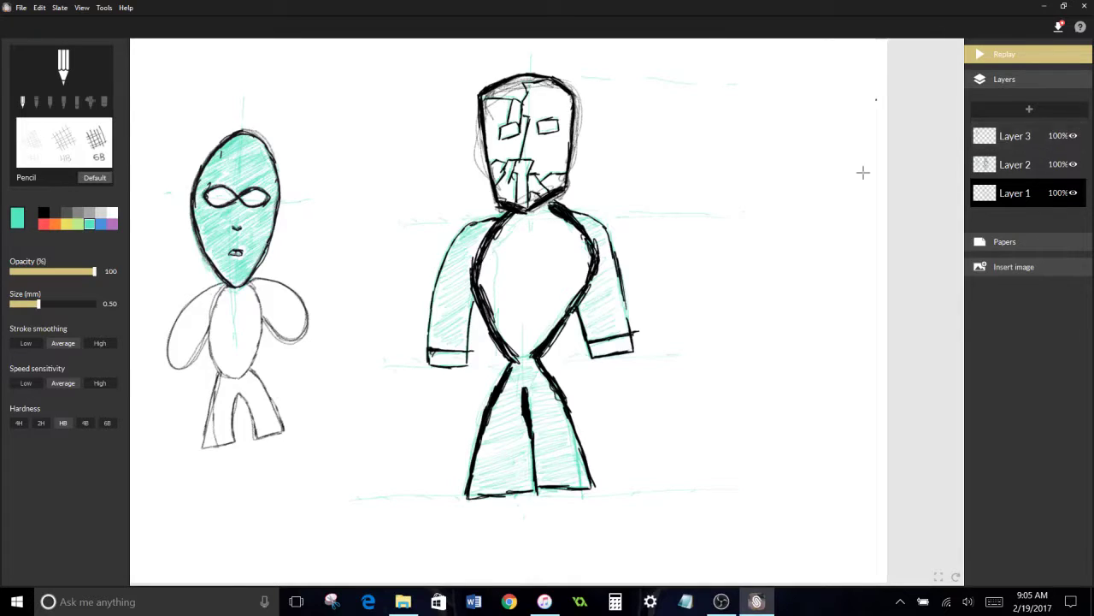
click(1073, 165)
click(1073, 192)
click(1073, 192)
click(1074, 165)
Erase rough grey sketch lines along the sides of the second figure's head on Layer 2 with a 0.50 mm eraser.
click(1017, 164)
scroll(529, 128, up, 8)
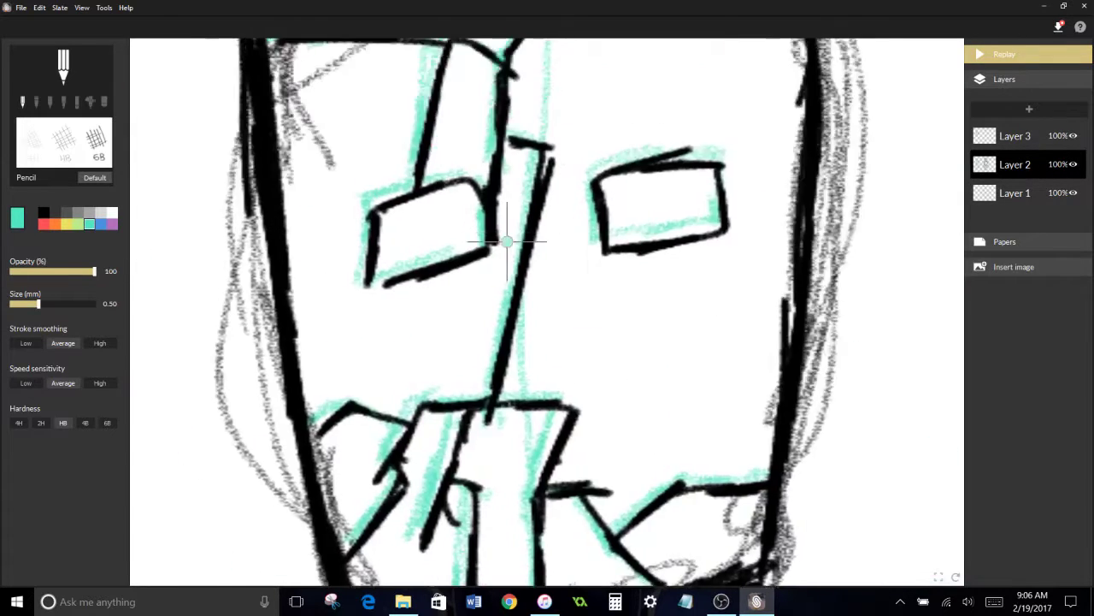
click(104, 102)
drag(38, 312, 14, 310)
mouse_move(286, 305)
mouse_down()
mouse_move(271, 227)
mouse_move(326, 223)
mouse_move(306, 326)
mouse_move(284, 301)
mouse_move(384, 178)
mouse_move(345, 165)
mouse_move(423, 110)
mouse_move(464, 115)
mouse_move(490, 142)
mouse_move(401, 161)
mouse_move(449, 127)
mouse_up()
mouse_move(280, 222)
mouse_down()
mouse_move(313, 157)
mouse_move(307, 181)
mouse_up()
mouse_move(604, 85)
mouse_down()
mouse_move(479, 104)
mouse_move(489, 76)
mouse_move(491, 96)
mouse_move(553, 81)
mouse_move(546, 95)
mouse_move(502, 96)
mouse_move(528, 136)
mouse_move(546, 121)
mouse_move(558, 131)
mouse_move(632, 103)
mouse_move(657, 105)
mouse_move(695, 142)
mouse_move(642, 137)
mouse_move(622, 121)
mouse_move(650, 116)
mouse_move(704, 146)
mouse_move(640, 125)
mouse_move(565, 136)
mouse_move(630, 112)
mouse_up()
mouse_move(723, 77)
mouse_down()
mouse_move(797, 139)
mouse_move(765, 97)
mouse_move(774, 111)
mouse_move(746, 110)
mouse_move(808, 180)
mouse_move(815, 247)
mouse_up()
mouse_move(848, 299)
mouse_down()
mouse_move(638, 127)
mouse_move(609, 163)
mouse_up()
drag(573, 115, 556, 390)
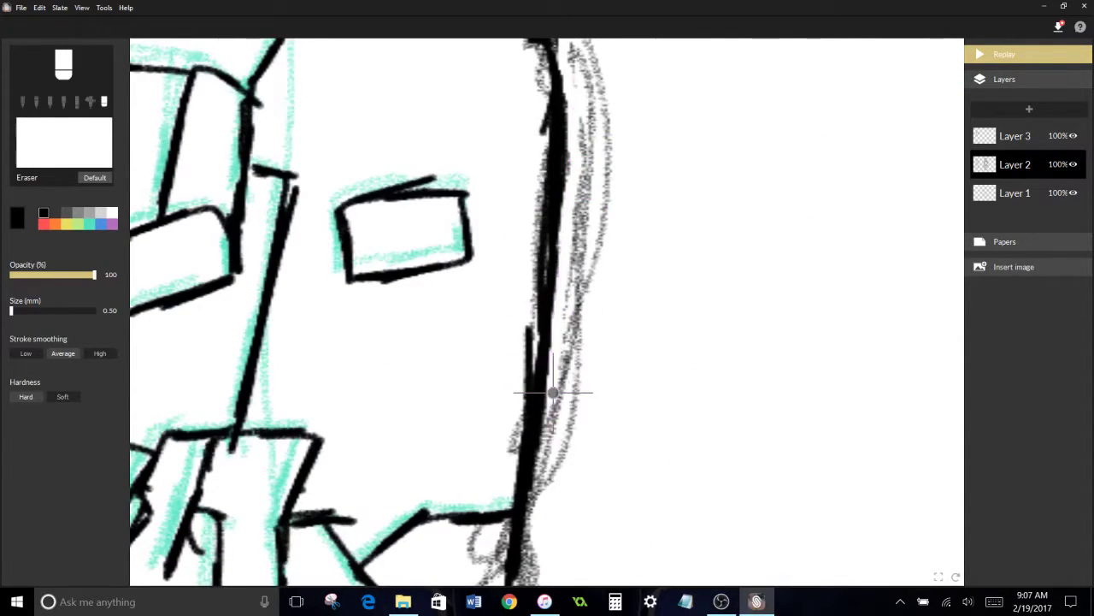
Clean the grey sketch marks around the jaw and inside the face with the 0.50 mm eraser.
scroll(567, 232, down, 3)
mouse_move(567, 232)
mouse_down()
mouse_move(538, 378)
mouse_move(484, 481)
mouse_move(488, 448)
mouse_move(541, 370)
mouse_move(464, 471)
mouse_move(482, 464)
mouse_move(513, 342)
mouse_move(481, 398)
mouse_move(427, 419)
mouse_move(486, 412)
mouse_move(436, 432)
mouse_move(427, 396)
mouse_move(502, 373)
mouse_move(493, 391)
mouse_move(656, 308)
mouse_up()
mouse_move(327, 393)
mouse_down()
mouse_move(281, 363)
mouse_move(281, 307)
mouse_move(292, 386)
mouse_move(425, 377)
mouse_up()
mouse_move(340, 405)
mouse_down()
mouse_move(430, 442)
mouse_move(441, 435)
mouse_move(409, 425)
mouse_up()
mouse_move(473, 391)
mouse_down()
mouse_move(501, 379)
mouse_move(488, 402)
mouse_move(521, 354)
mouse_move(555, 344)
mouse_move(535, 264)
mouse_up()
mouse_move(239, 207)
mouse_down()
mouse_move(257, 276)
mouse_move(233, 337)
mouse_move(282, 446)
mouse_move(314, 466)
mouse_move(305, 476)
mouse_move(258, 442)
mouse_move(266, 437)
mouse_move(242, 362)
mouse_move(406, 460)
mouse_move(477, 472)
mouse_move(583, 407)
mouse_move(531, 446)
mouse_move(418, 496)
mouse_move(477, 461)
mouse_move(418, 484)
mouse_move(263, 425)
mouse_up()
Touch up the head outline with the black ballpoint pen and erase more grey sketch marks around the face.
click(36, 101)
mouse_move(606, 407)
mouse_down()
mouse_move(556, 415)
mouse_move(577, 420)
mouse_move(592, 404)
mouse_move(582, 411)
mouse_move(655, 460)
mouse_move(598, 393)
mouse_up()
click(103, 101)
drag(255, 154, 408, 360)
drag(300, 62, 328, 251)
mouse_move(315, 113)
mouse_down()
mouse_move(307, 154)
mouse_move(321, 171)
mouse_move(318, 219)
mouse_move(370, 473)
mouse_move(351, 410)
mouse_move(327, 169)
mouse_move(300, 159)
mouse_move(316, 211)
mouse_move(302, 256)
mouse_move(315, 271)
mouse_move(323, 257)
mouse_move(355, 464)
mouse_move(302, 384)
mouse_move(304, 257)
mouse_move(299, 350)
mouse_move(316, 419)
mouse_up()
drag(650, 221, 390, 322)
Set the eraser to 1.85 mm and clear the remaining grey sketch lines outside the head outline.
drag(11, 310, 18, 310)
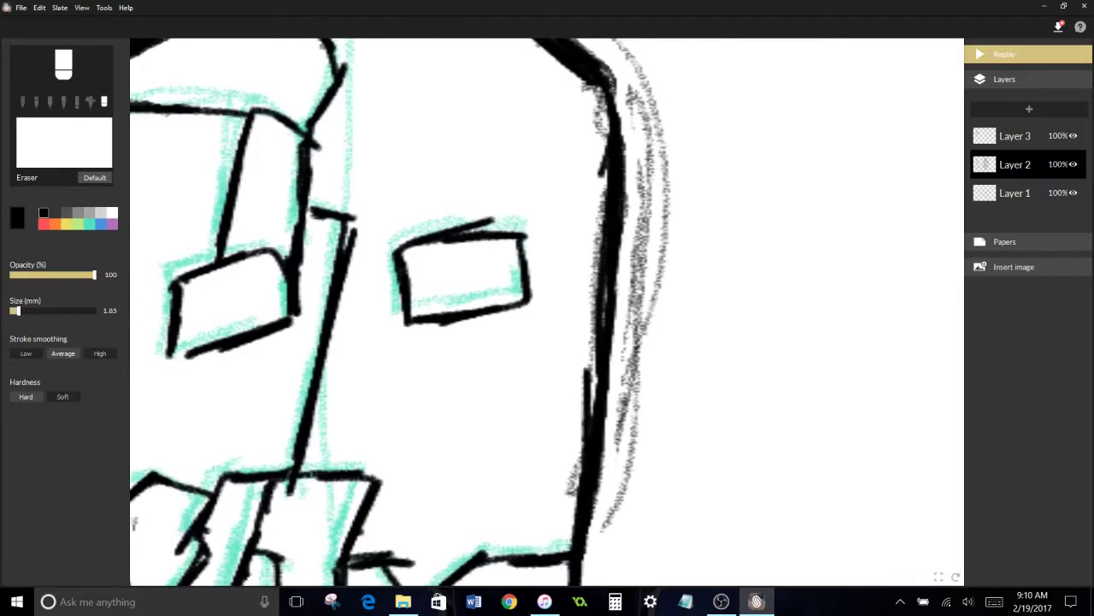
drag(612, 181, 504, 230)
mouse_move(496, 74)
mouse_down()
mouse_move(533, 135)
mouse_move(555, 248)
mouse_move(538, 191)
mouse_up()
drag(535, 111, 482, 463)
scroll(504, 428, down, 8)
Thin the thick torso outline below the neck at one shoulder with the 1.85 mm eraser.
scroll(462, 454, up, 2)
scroll(651, 336, up, 2)
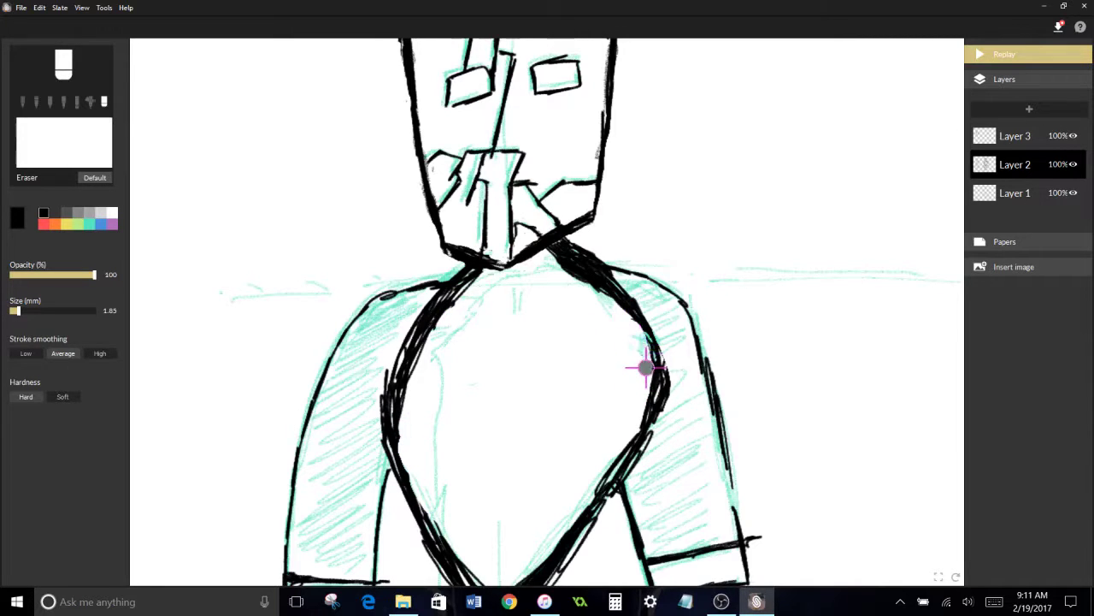
drag(551, 257, 599, 289)
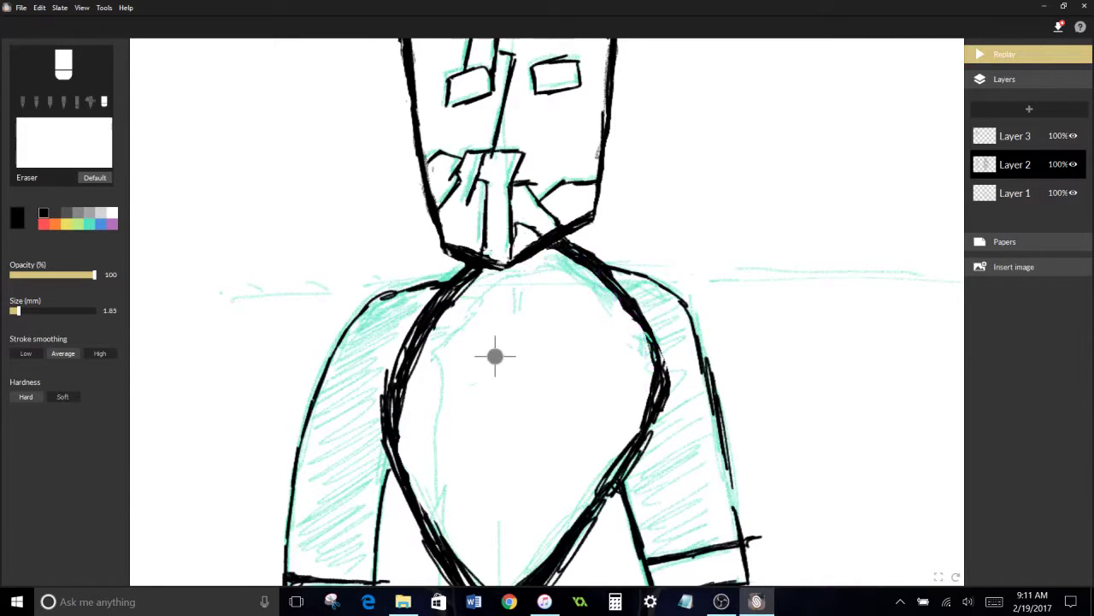
scroll(507, 375, down, 2)
scroll(481, 450, up, 2)
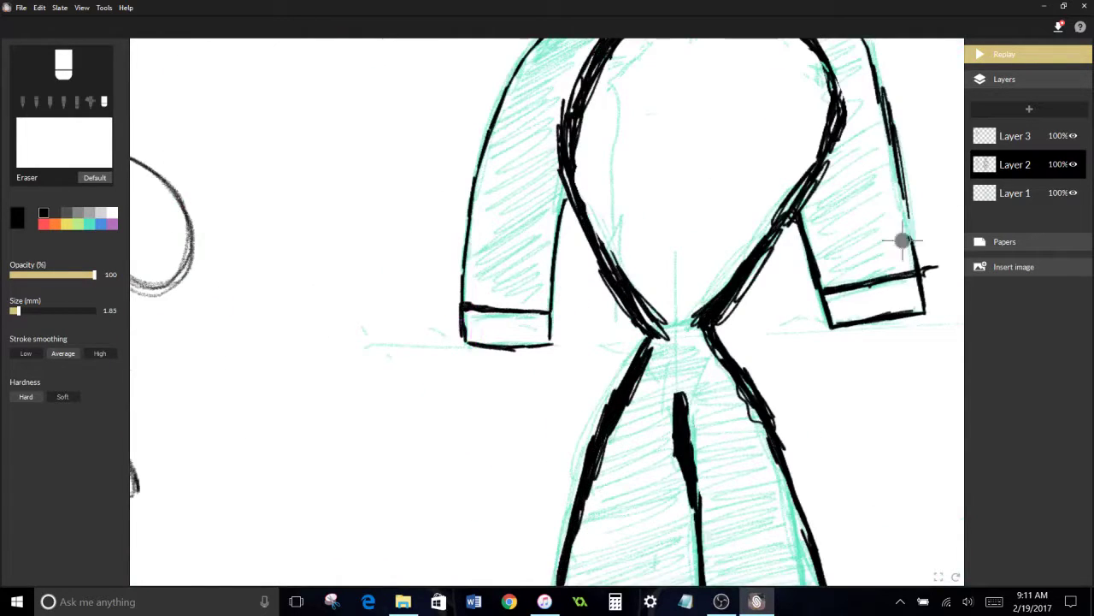
Trim the cuff line that overhangs the arm and tidy the lower leg outline on Layer 2.
scroll(630, 490, down, 3)
scroll(547, 402, up, 7)
drag(681, 384, 317, 162)
drag(866, 242, 862, 295)
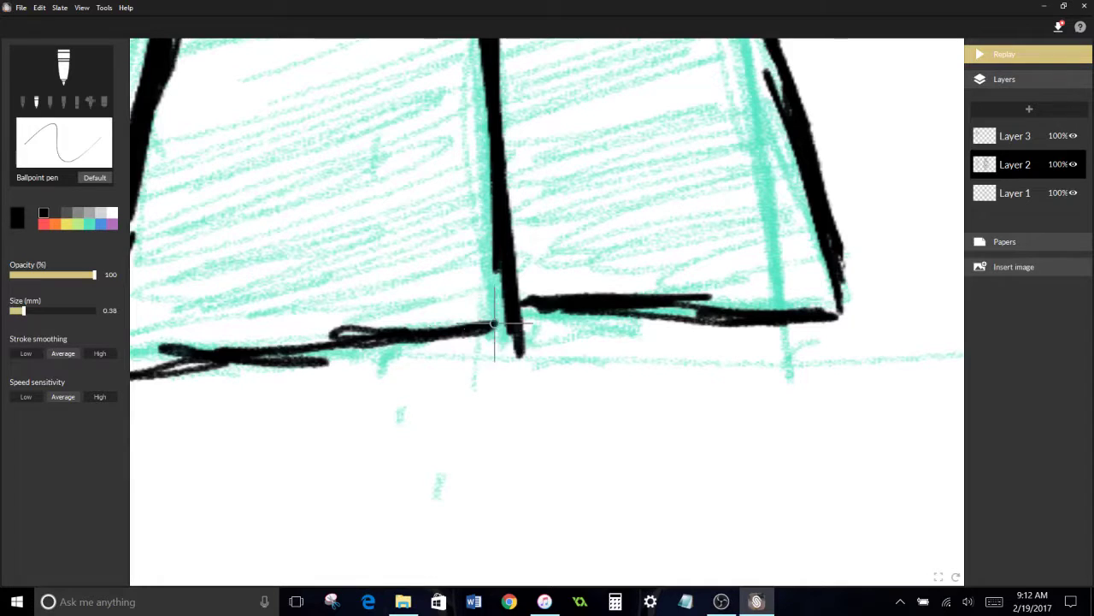
Thicken and join the hems of both legs with the black 0.38 mm ballpoint pen.
mouse_move(519, 354)
mouse_down()
mouse_move(439, 366)
mouse_move(154, 366)
mouse_up()
drag(576, 305, 836, 309)
drag(547, 310, 677, 306)
drag(305, 348, 245, 353)
scroll(547, 181, down, 7)
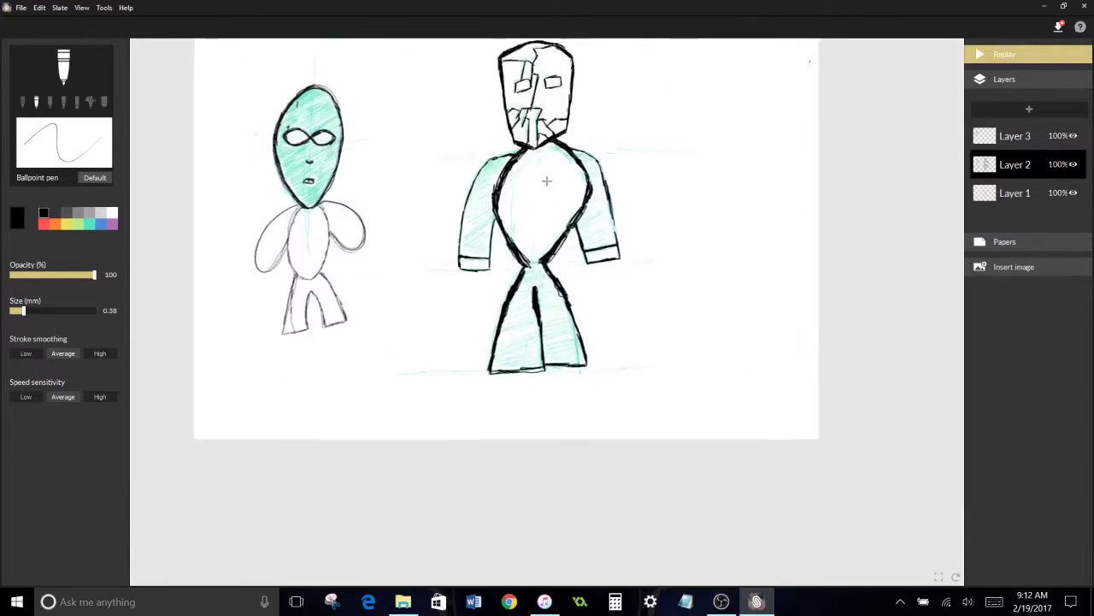
Check the second figure's inked outlines by hiding and showing Layer 1.
scroll(547, 182, up, 2)
scroll(546, 181, down, 2)
click(1074, 193)
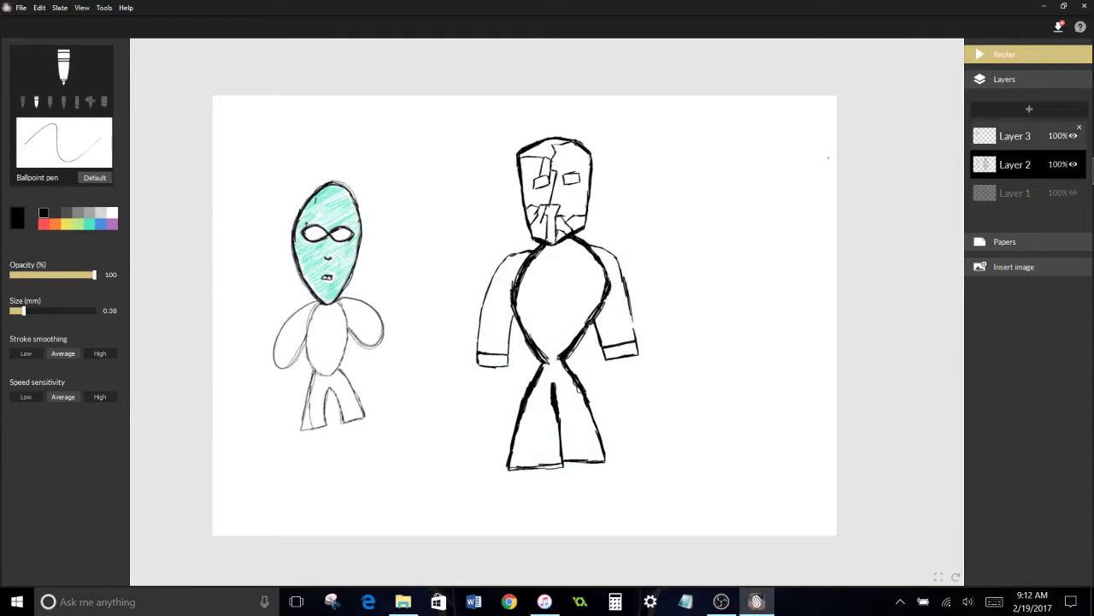
click(1074, 192)
Save the drawing as FrankenGuy in the Imagink Export Format in the Drawings folder.
click(20, 6)
click(74, 141)
text(FrankenGuy)
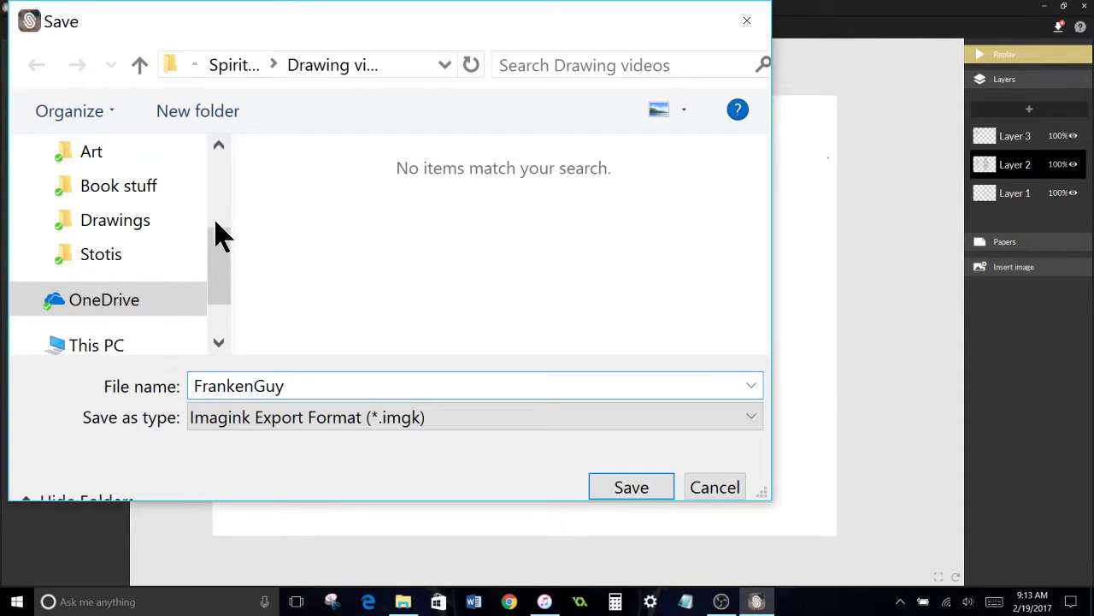
click(114, 219)
click(615, 486)
Enlarge the eraser to 15.50 mm and try it over the second figure.
click(1076, 186)
click(104, 102)
click(58, 310)
click(94, 311)
mouse_move(596, 134)
mouse_down()
mouse_move(718, 119)
mouse_move(603, 292)
mouse_move(520, 293)
mouse_move(446, 329)
mouse_up()
click(1005, 54)
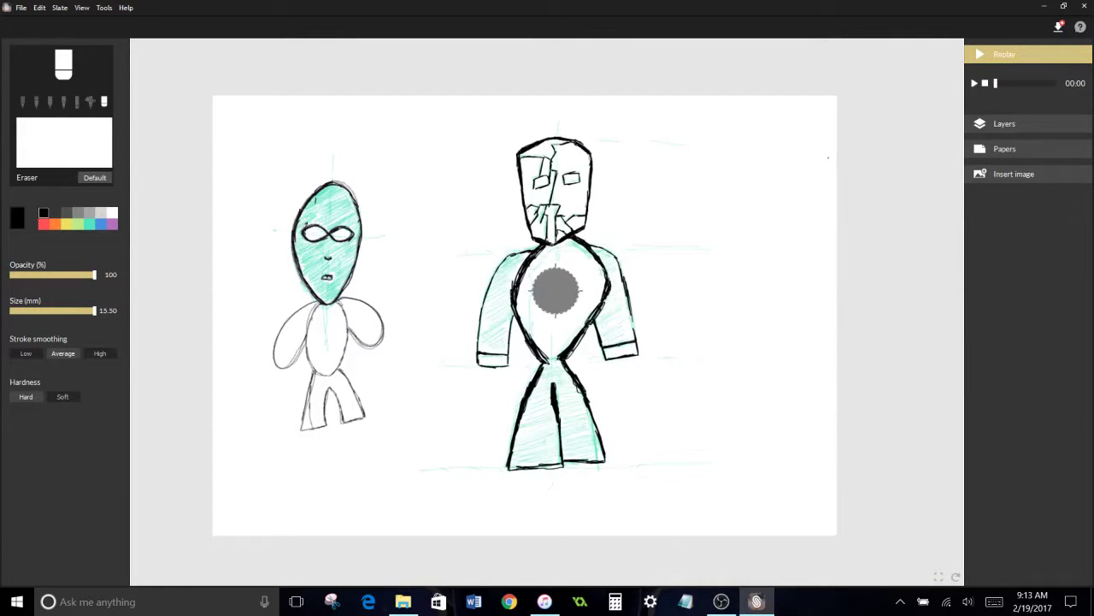
Export the drawing as a JPEG named FrankenGuy in the Drawings folder.
click(20, 7)
click(77, 171)
text(FrankenGuy)
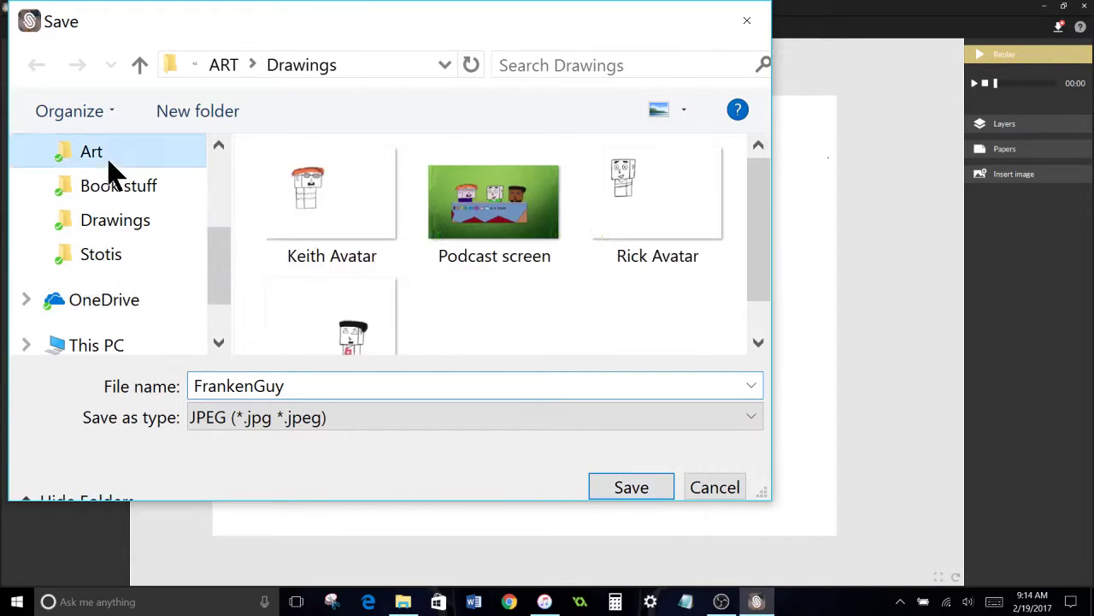
click(628, 487)
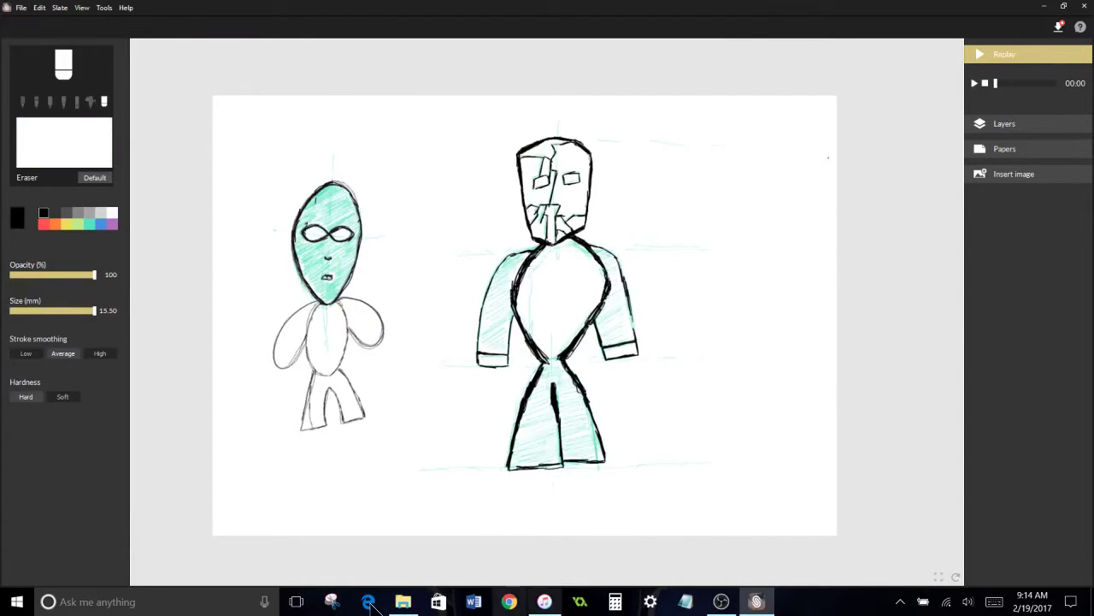
Launch GIMP, open FrankenGuy.jpg from the Drawings folder and maximize the image window.
key(super)
click(617, 502)
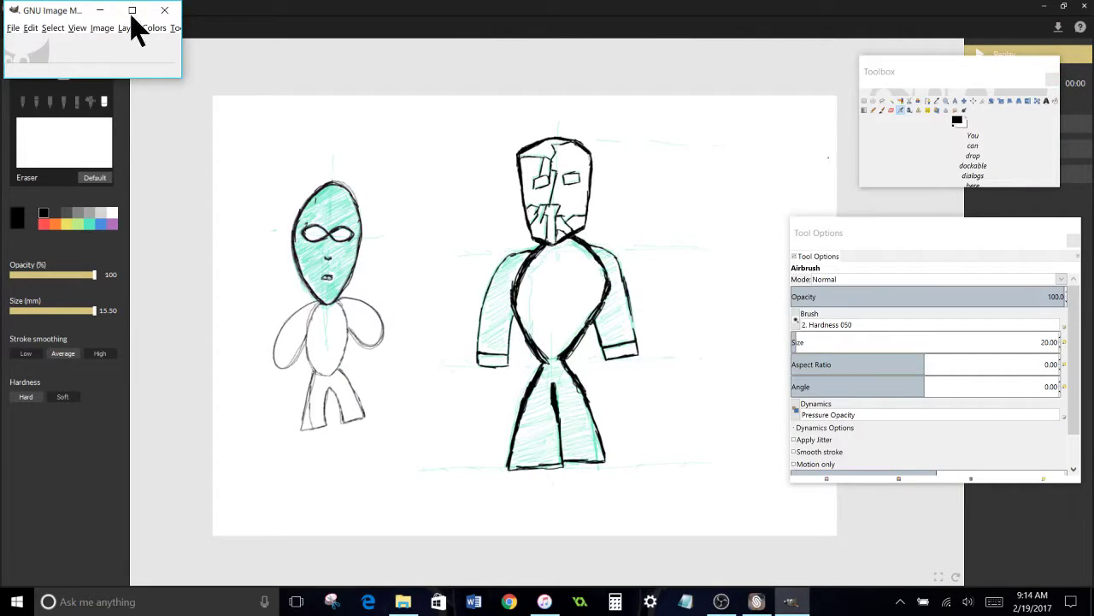
click(14, 29)
click(23, 67)
click(28, 92)
double_click(114, 231)
double_click(108, 79)
double_click(110, 80)
double_click(129, 80)
double_click(150, 80)
click(453, 8)
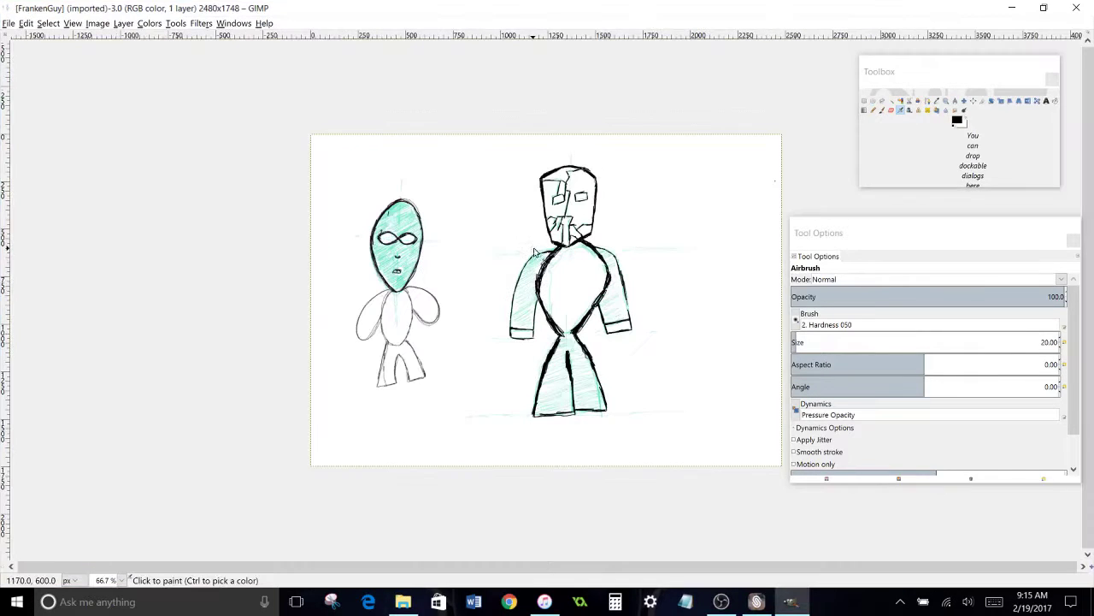
Erase the first figure from the FrankenGuy image with the Eraser tool.
key(shift+e)
mouse_move(388, 231)
mouse_down()
mouse_move(418, 401)
mouse_move(501, 416)
mouse_up()
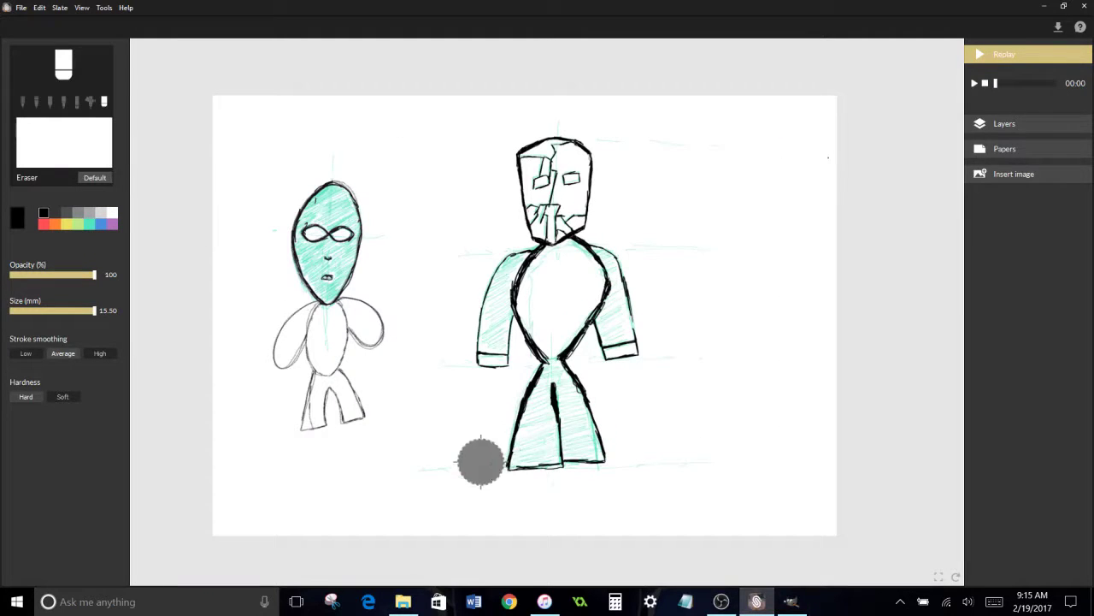
Erase the turquoise guides and shading of the second figure on Layer 1 with the 15.50 mm eraser.
click(1001, 124)
click(1017, 239)
mouse_move(517, 432)
mouse_down()
mouse_move(777, 459)
mouse_move(496, 335)
mouse_move(525, 128)
mouse_move(556, 282)
mouse_move(652, 214)
mouse_move(493, 237)
mouse_move(334, 361)
mouse_move(518, 298)
mouse_up()
Export the cleaned drawing as a JPEG named FrankenGuyv2.
click(20, 6)
click(42, 176)
text(FrankenGuyv2)
key(Return)
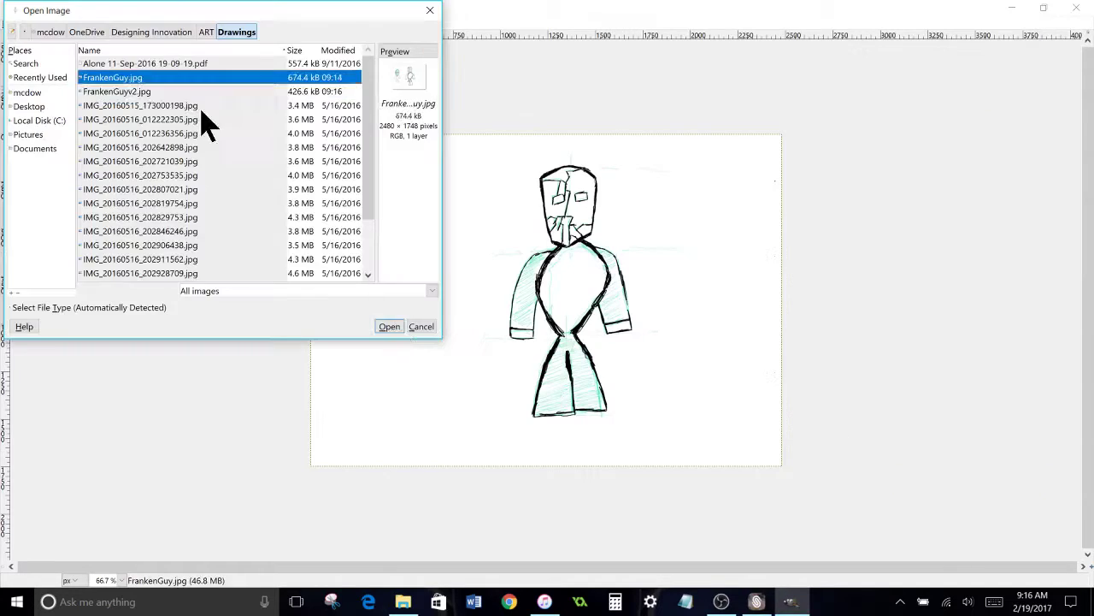
Open FrankenGuyv2.jpg in GIMP in place of FrankenGuy, discarding that image's changes, and erase the first figure.
click(389, 325)
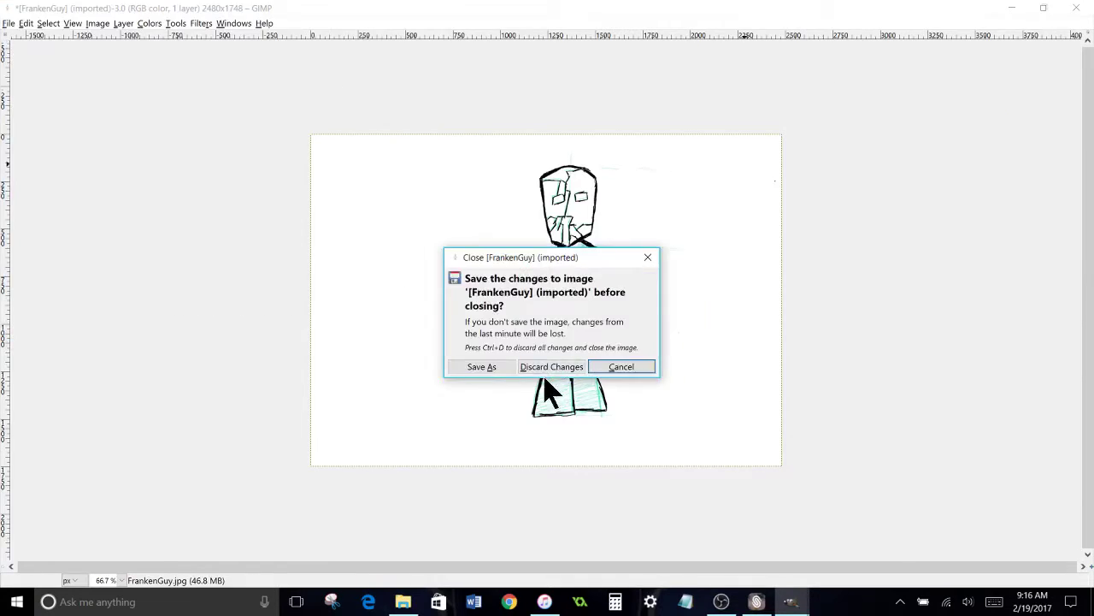
click(556, 366)
mouse_move(367, 231)
mouse_down()
mouse_move(411, 321)
mouse_move(417, 373)
mouse_up()
Choose the Pencil tool and set its brush size to 4.
click(873, 110)
double_click(1058, 342)
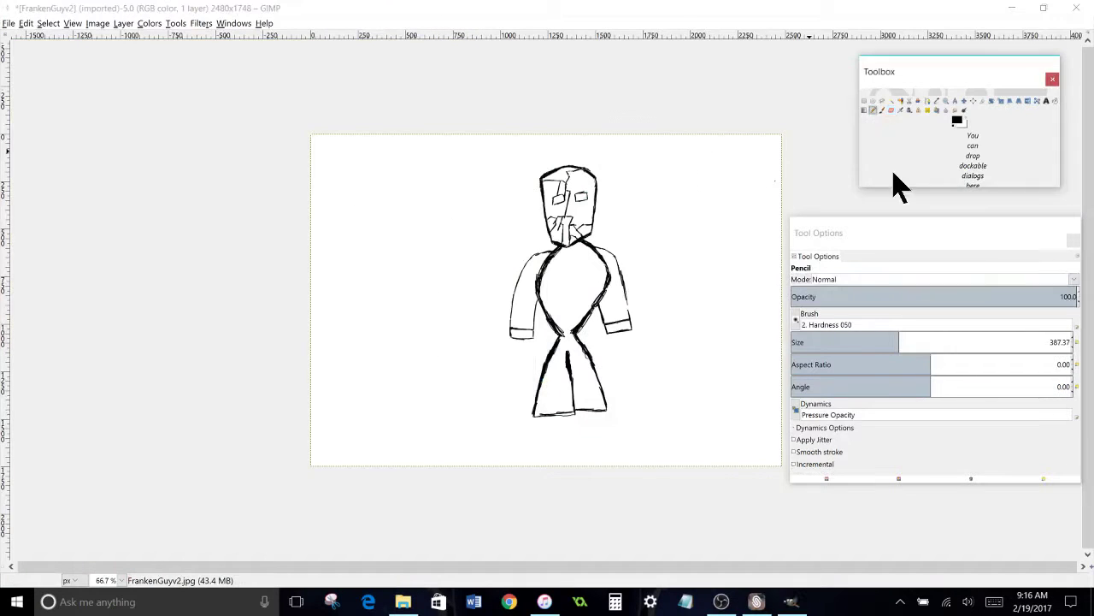
text(4)
key(Return)
Erase the turquoise remnants in and around the face's right-hand eye with the Eraser at size 4.
click(947, 100)
click(574, 200)
click(575, 200)
click(576, 200)
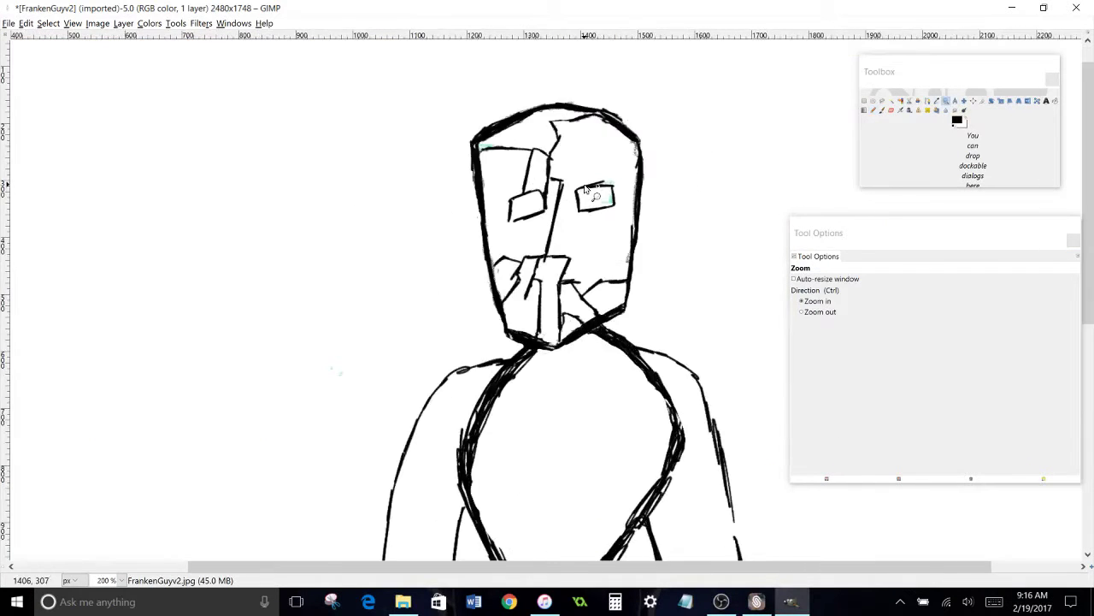
double_click(587, 184)
click(592, 182)
click(594, 182)
drag(594, 183, 515, 296)
click(891, 110)
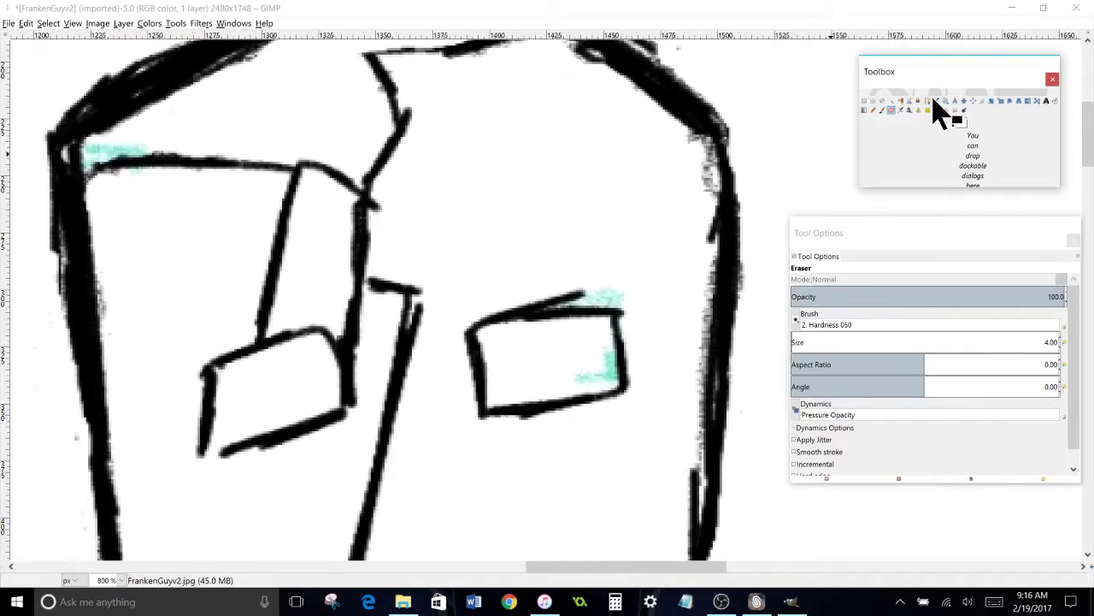
click(945, 101)
key(plus)
click(891, 110)
mouse_move(645, 287)
mouse_down()
mouse_move(436, 312)
mouse_move(590, 284)
mouse_move(631, 301)
mouse_move(665, 456)
mouse_move(710, 384)
mouse_up()
mouse_move(656, 342)
mouse_down()
mouse_move(654, 289)
mouse_move(616, 376)
mouse_up()
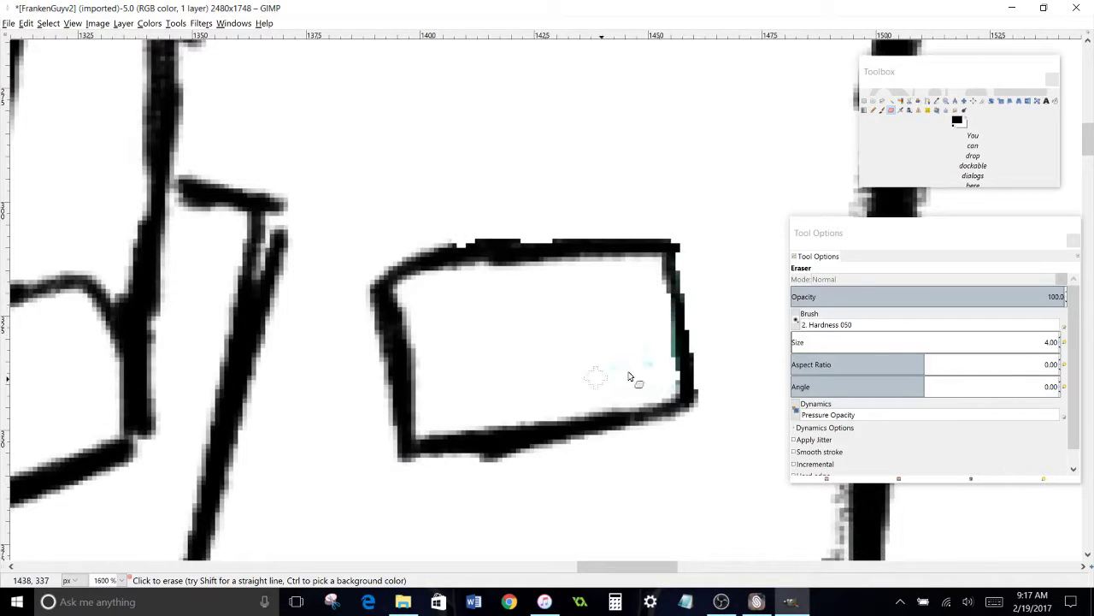
Erase the turquoise along the horizontal forehead scar and retrace the scar in black with the Pencil tool.
mouse_move(62, 505)
mouse_down()
mouse_move(536, 420)
mouse_move(475, 552)
mouse_up()
drag(147, 289, 376, 272)
mouse_move(371, 236)
mouse_down()
mouse_move(269, 250)
mouse_move(262, 196)
mouse_move(338, 177)
mouse_move(453, 190)
mouse_up()
key(n)
mouse_move(334, 221)
mouse_down()
mouse_move(302, 214)
mouse_move(676, 222)
mouse_move(553, 220)
mouse_move(384, 147)
mouse_move(435, 130)
mouse_move(525, 193)
mouse_up()
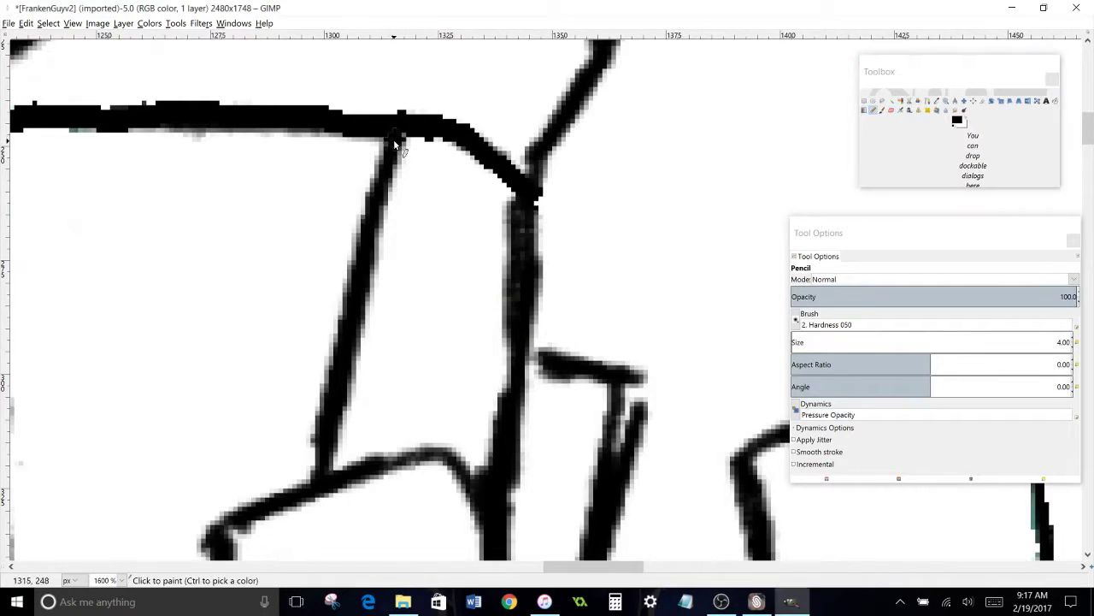
Redraw the left-hand eye's outline as a closed black shape with the Pencil and erase the rough pixels around it.
drag(319, 439, 308, 487)
mouse_move(309, 487)
mouse_down()
mouse_move(479, 220)
mouse_move(427, 184)
mouse_move(329, 335)
mouse_move(325, 409)
mouse_move(603, 310)
mouse_move(504, 158)
mouse_move(565, 145)
mouse_up()
click(891, 109)
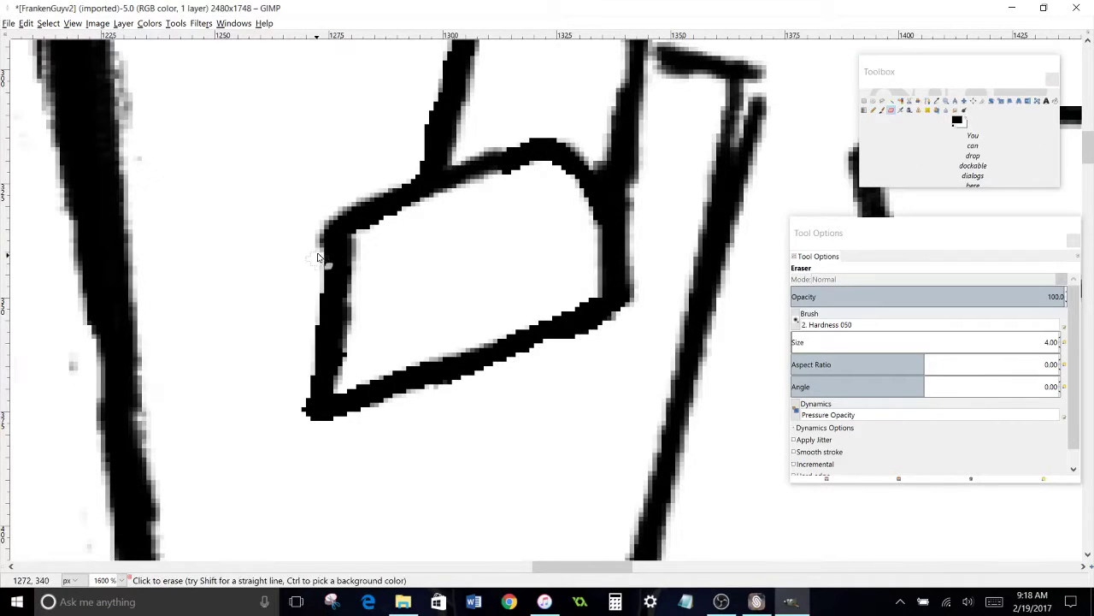
mouse_move(462, 160)
mouse_down()
mouse_move(497, 138)
mouse_move(466, 178)
mouse_move(494, 165)
mouse_up()
Retrace the nose line in black with the Pencil, joining its top to the scar beside the left-hand eye.
click(874, 110)
drag(530, 302, 337, 421)
mouse_move(460, 174)
mouse_down()
mouse_move(543, 196)
mouse_move(552, 234)
mouse_move(437, 243)
mouse_move(418, 285)
mouse_up()
drag(460, 200, 413, 388)
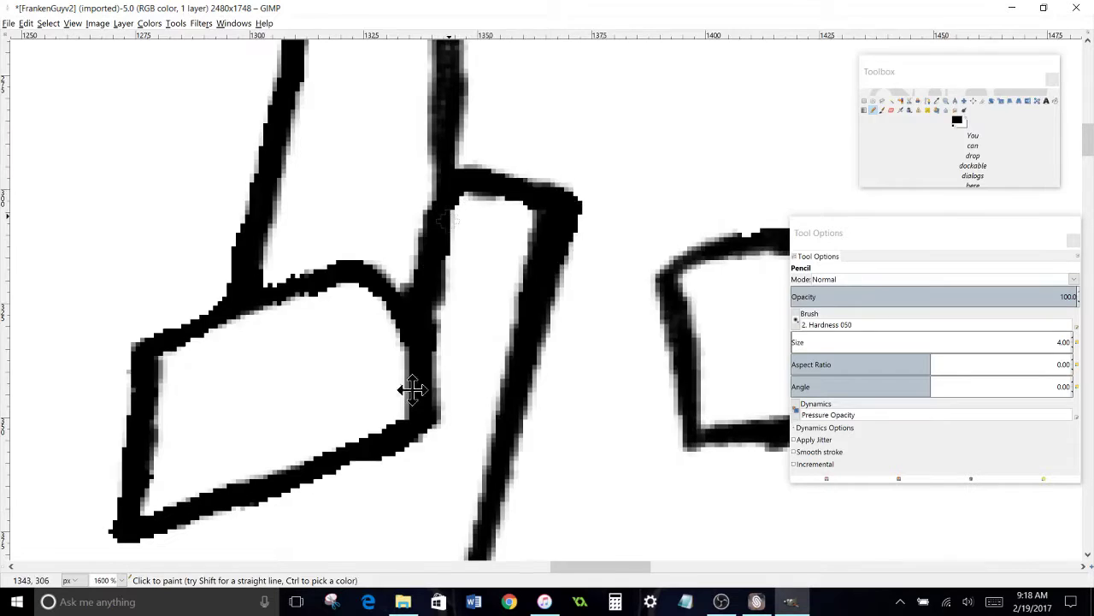
drag(409, 201, 403, 396)
drag(474, 203, 406, 344)
drag(412, 197, 383, 276)
drag(346, 366, 340, 402)
Erase rough pixels near the nose and retrace the zigzag crack on the forehead with the Pencil.
click(891, 110)
drag(430, 158, 443, 197)
scroll(451, 200, up, 3)
click(873, 109)
mouse_move(346, 192)
mouse_down()
mouse_move(420, 316)
mouse_move(359, 202)
mouse_move(561, 176)
mouse_up()
drag(765, 130, 774, 128)
Erase the grey fringes around the forehead crack and the upper head lines.
click(891, 110)
drag(401, 244, 400, 342)
drag(521, 266, 335, 313)
mouse_move(515, 202)
mouse_down()
mouse_move(451, 229)
mouse_move(317, 254)
mouse_up()
drag(475, 211, 502, 201)
mouse_move(409, 177)
mouse_down()
mouse_move(321, 164)
mouse_move(100, 167)
mouse_move(208, 152)
mouse_up()
drag(520, 207, 625, 254)
Erase the grey fringe along the inner edge of the head outline's right-hand side.
drag(675, 489, 388, 200)
mouse_move(512, 209)
mouse_down()
mouse_move(544, 281)
mouse_move(538, 432)
mouse_up()
mouse_move(523, 296)
mouse_down()
mouse_move(503, 187)
mouse_move(497, 385)
mouse_up()
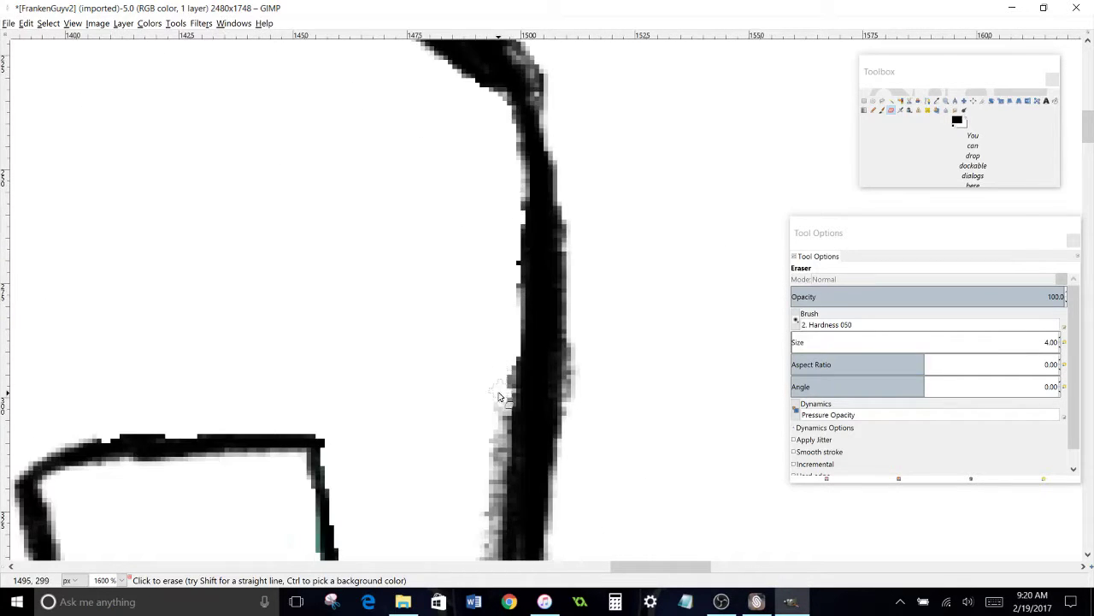
scroll(496, 389, down, 2)
mouse_move(500, 117)
mouse_down()
mouse_move(480, 314)
mouse_move(502, 263)
mouse_move(484, 479)
mouse_up()
scroll(406, 361, up, 1)
scroll(488, 461, down, 1)
mouse_move(492, 259)
mouse_down()
mouse_move(471, 452)
mouse_move(467, 376)
mouse_up()
scroll(449, 351, down, 1)
drag(432, 328, 472, 288)
mouse_move(515, 208)
mouse_down()
mouse_move(472, 374)
mouse_move(491, 352)
mouse_up()
drag(508, 277, 486, 415)
Retrace the right-hand cheek scar and fill in the right-hand side and jaw of the head outline with the Pencil.
click(873, 110)
mouse_move(523, 281)
mouse_down()
mouse_move(502, 417)
mouse_move(467, 500)
mouse_up()
drag(460, 385, 667, 53)
drag(486, 177, 676, 177)
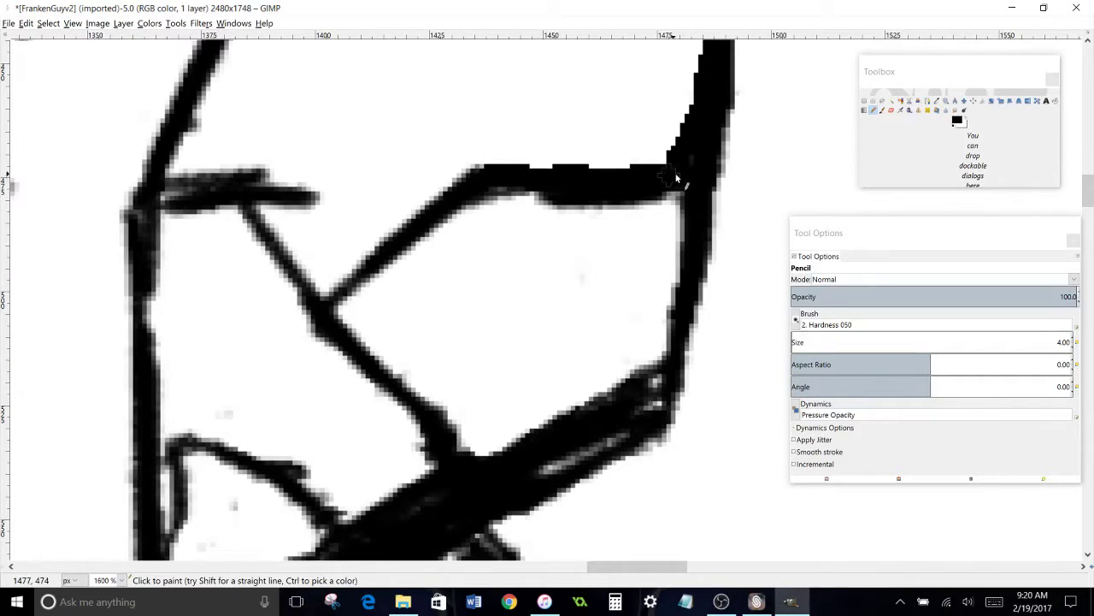
drag(425, 224, 325, 321)
drag(468, 470, 646, 421)
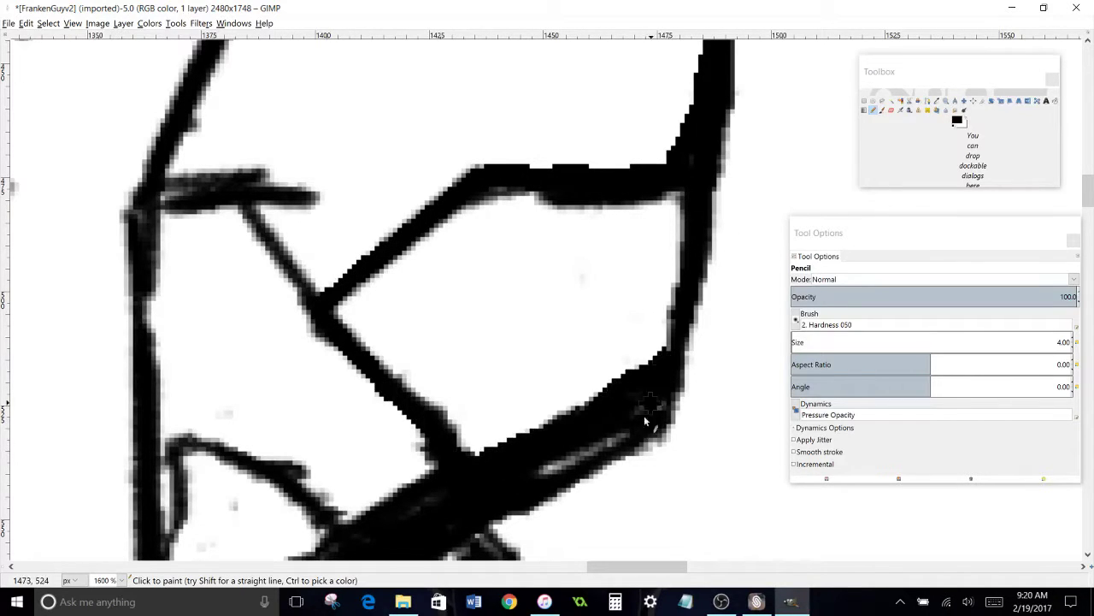
drag(678, 197, 650, 367)
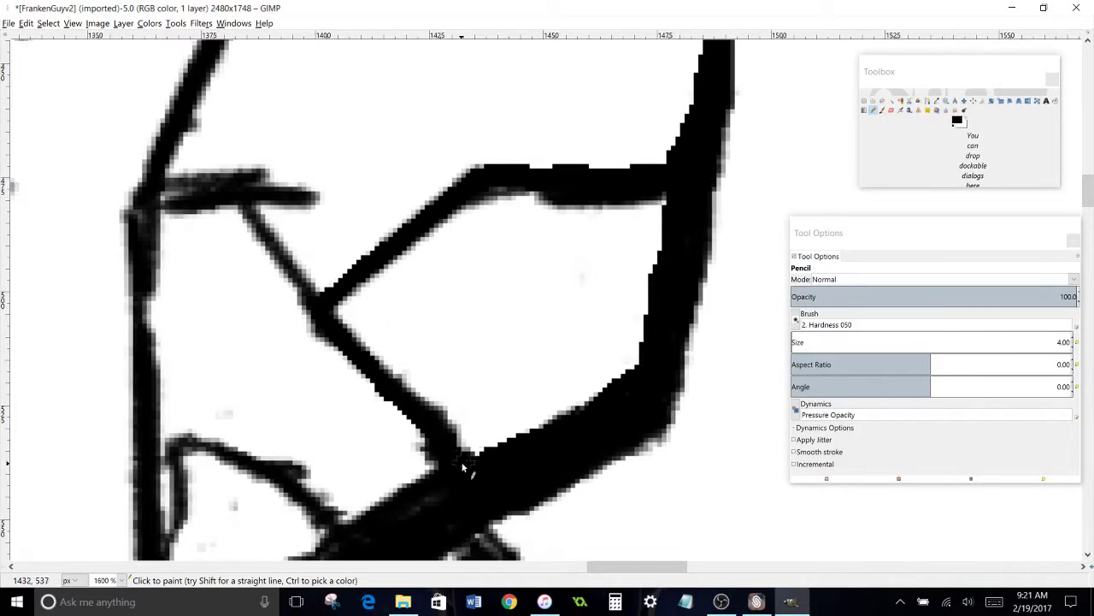
Erase the specks and rough edges around the right-hand cheek scar and the lower mouth lines.
key(shift+e)
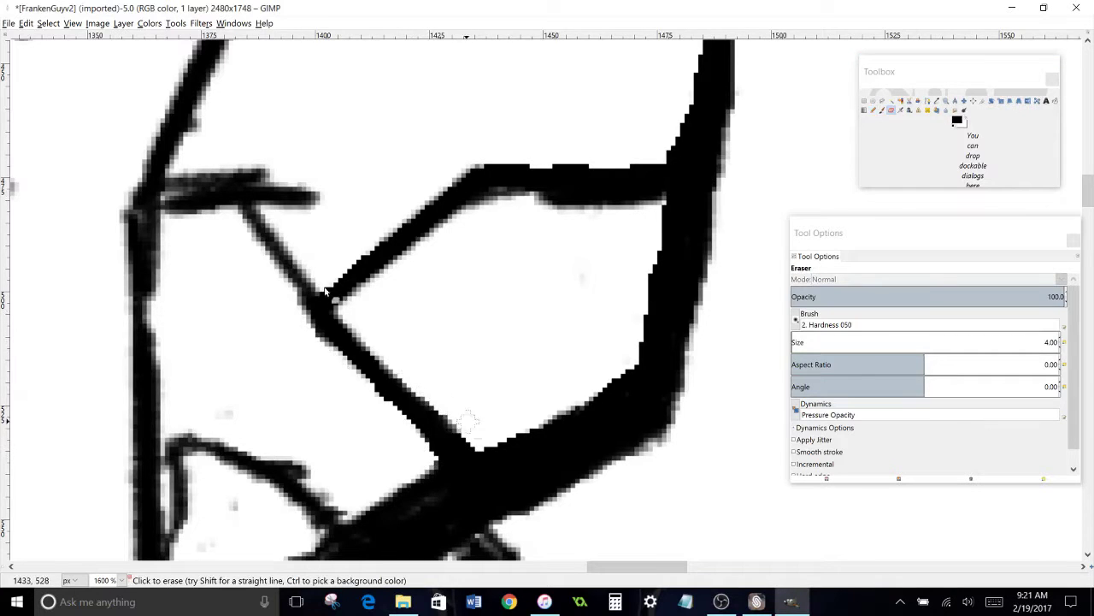
drag(257, 257, 368, 315)
drag(370, 503, 434, 245)
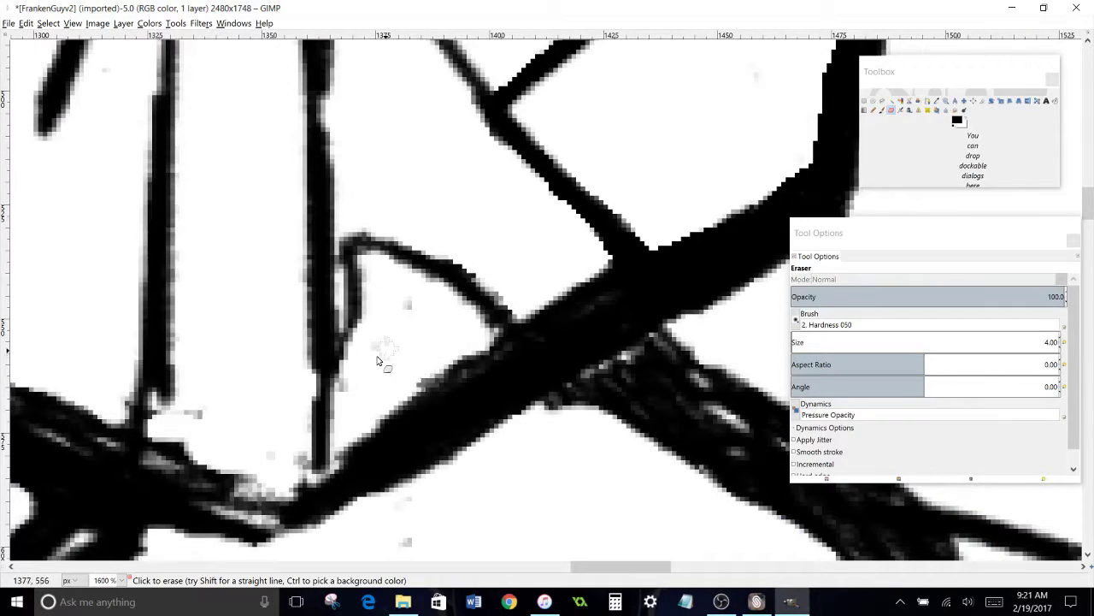
drag(457, 365, 342, 428)
mouse_move(350, 368)
mouse_down()
mouse_move(354, 273)
mouse_move(340, 414)
mouse_move(240, 481)
mouse_move(262, 491)
mouse_move(193, 272)
mouse_move(129, 402)
mouse_move(157, 318)
mouse_move(67, 396)
mouse_move(351, 358)
mouse_up()
Erase the stray marks inside the chin and trim the chin outline's rough outer edges.
mouse_move(192, 316)
mouse_down()
mouse_move(381, 405)
mouse_move(566, 467)
mouse_up()
drag(322, 352, 409, 397)
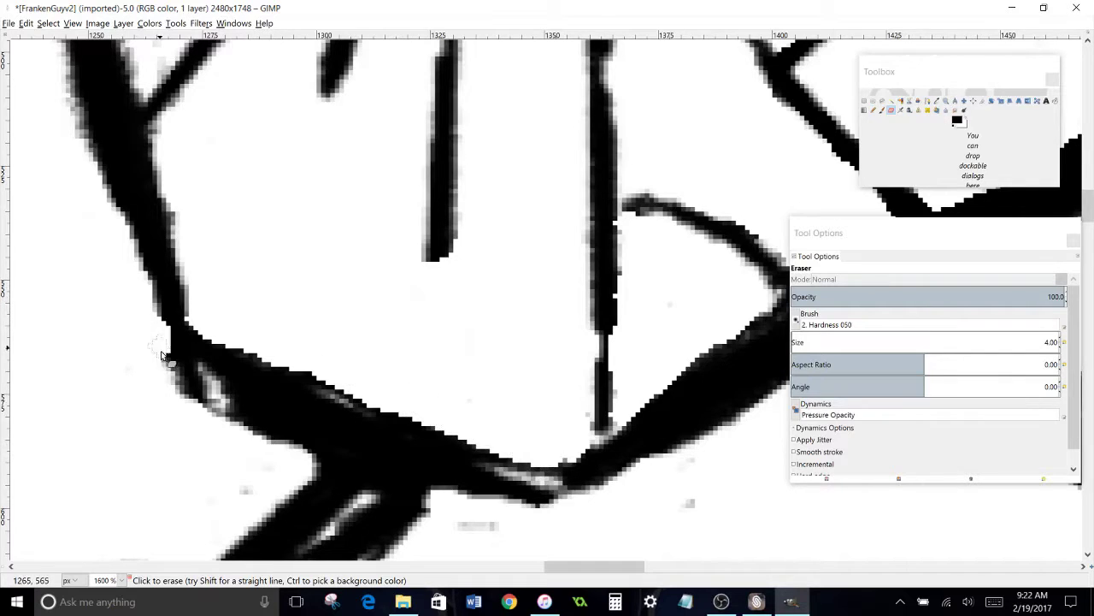
drag(159, 346, 328, 448)
mouse_move(255, 486)
mouse_down()
mouse_move(177, 379)
mouse_move(157, 330)
mouse_up()
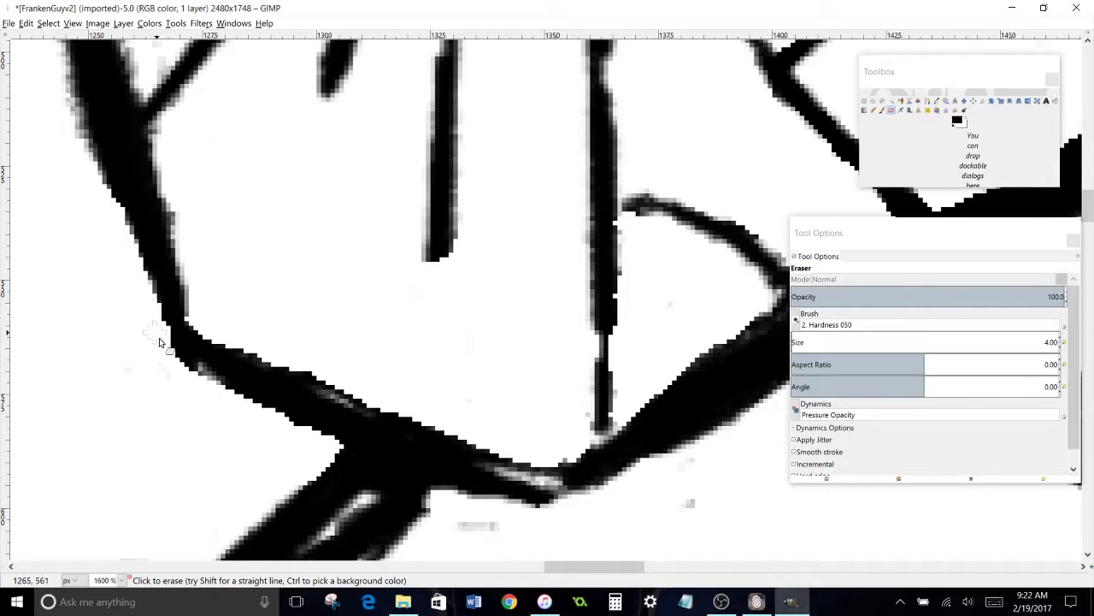
mouse_move(536, 517)
mouse_down()
mouse_move(383, 384)
mouse_move(257, 344)
mouse_move(186, 412)
mouse_move(378, 407)
mouse_up()
mouse_move(457, 357)
mouse_down()
mouse_move(695, 222)
mouse_move(763, 249)
mouse_move(538, 304)
mouse_move(597, 249)
mouse_move(394, 382)
mouse_move(532, 367)
mouse_move(692, 173)
mouse_move(568, 267)
mouse_up()
mouse_move(540, 341)
mouse_down()
mouse_move(492, 372)
mouse_move(457, 330)
mouse_move(452, 230)
mouse_move(330, 141)
mouse_up()
Fill the gaps in the chin outline and extend the vertical mouth line down to it with the Pencil.
click(873, 110)
mouse_move(363, 263)
mouse_down()
mouse_move(363, 369)
mouse_move(370, 287)
mouse_up()
drag(347, 399, 334, 413)
drag(327, 425, 496, 384)
mouse_move(132, 238)
mouse_down()
mouse_move(107, 202)
mouse_move(481, 389)
mouse_up()
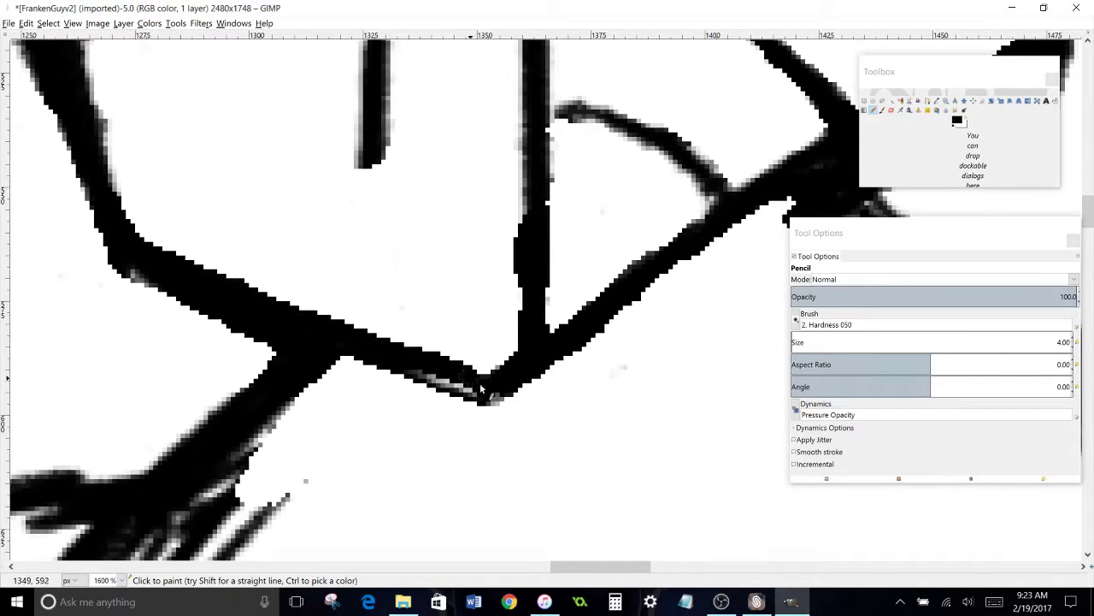
mouse_move(195, 266)
mouse_down()
mouse_move(367, 335)
mouse_move(638, 273)
mouse_up()
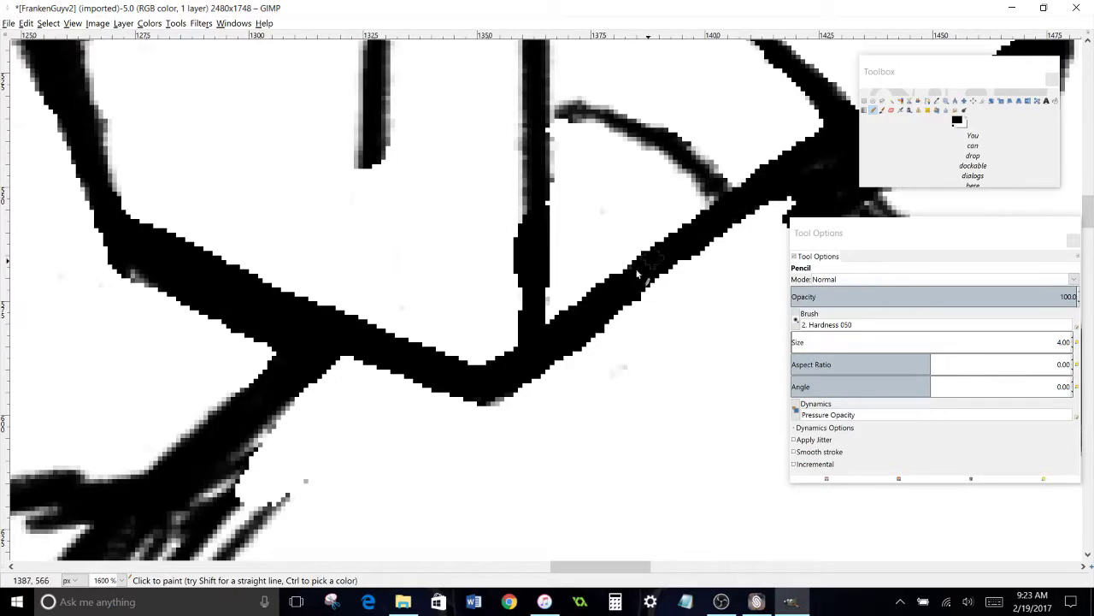
drag(137, 275, 611, 278)
Erase the rough edges along the left-hand jaw of the head outline.
click(891, 109)
drag(293, 187, 368, 460)
mouse_move(376, 269)
mouse_down()
mouse_move(398, 368)
mouse_move(431, 408)
mouse_move(450, 516)
mouse_up()
scroll(455, 369, down, 3)
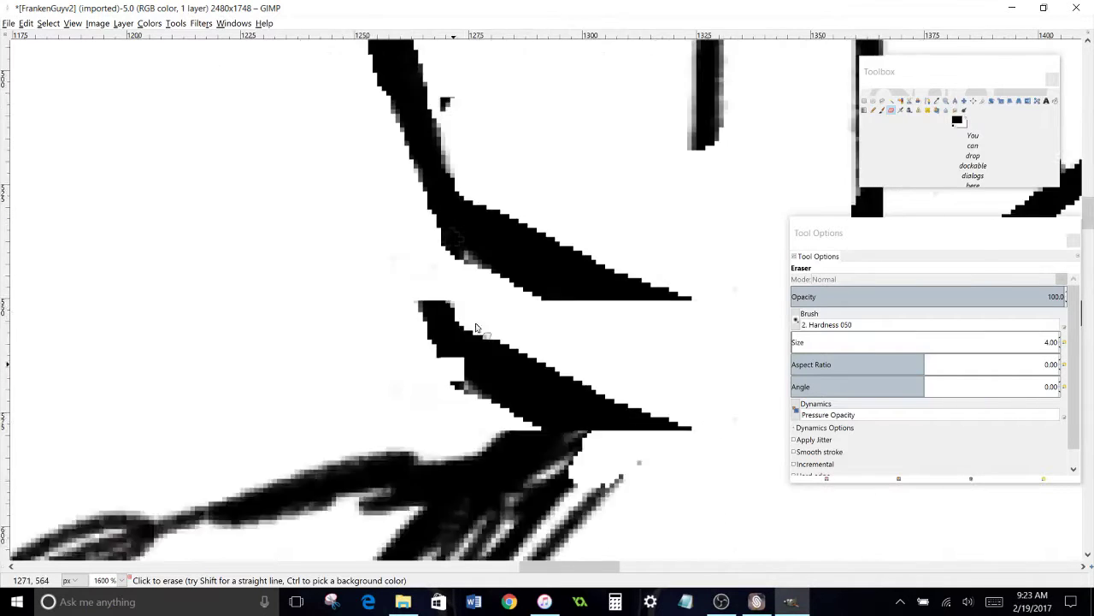
scroll(477, 329, up, 4)
Retrace the left-hand cheek scar and the slanted mouth lines in black with the Pencil.
click(874, 110)
mouse_move(417, 161)
mouse_down()
mouse_move(562, 202)
mouse_move(763, 148)
mouse_up()
drag(757, 152, 745, 198)
drag(721, 158, 646, 347)
drag(592, 494, 580, 505)
drag(542, 293, 519, 394)
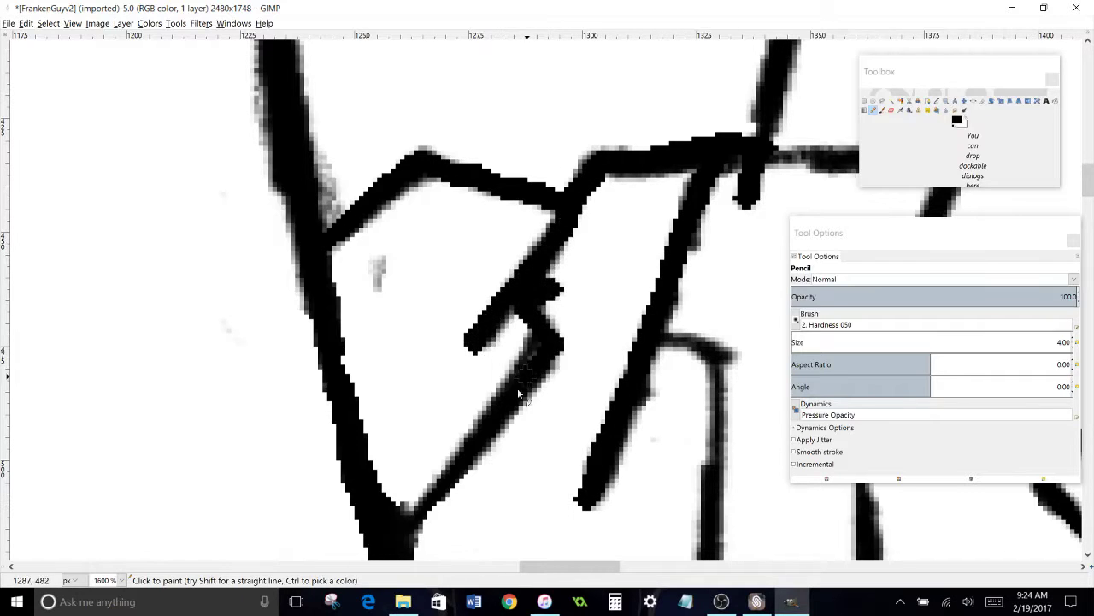
Erase the smudge inside the left-hand cheek scar and the grey fringes along the head's left-hand outline.
click(891, 110)
drag(381, 260, 377, 287)
mouse_move(325, 134)
mouse_down()
mouse_move(337, 197)
mouse_move(327, 179)
mouse_up()
scroll(308, 169, up, 2)
drag(213, 98, 275, 437)
scroll(147, 361, up, 9)
drag(229, 111, 258, 351)
drag(247, 231, 243, 186)
drag(159, 86, 205, 471)
drag(178, 344, 163, 239)
Set the zoom to 800% and erase the rough outer edge along the top of the head.
click(122, 580)
click(119, 484)
key(minus)
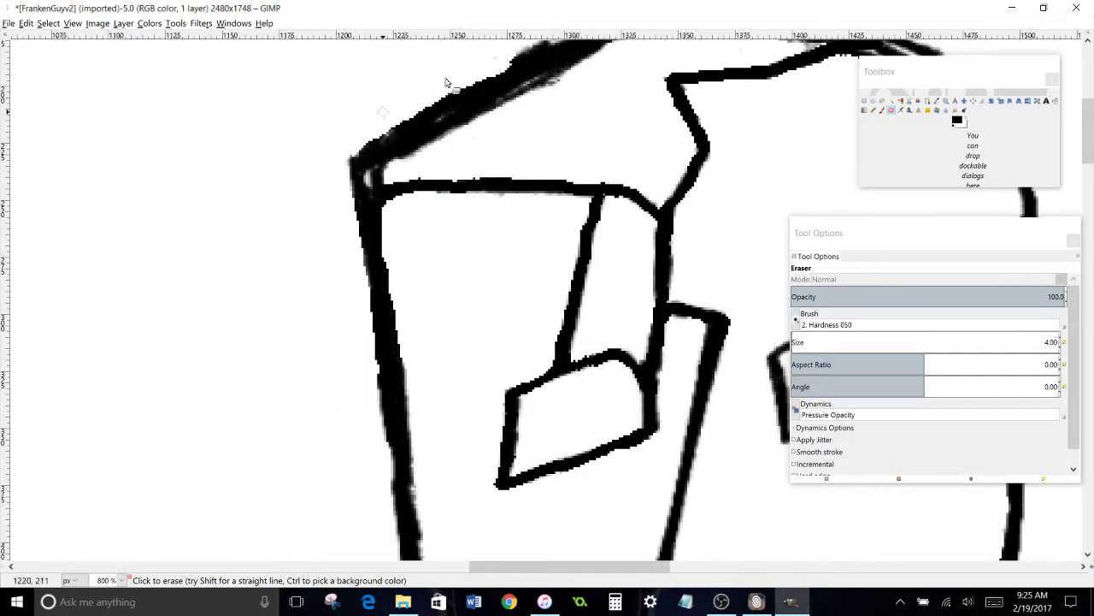
drag(524, 130, 366, 316)
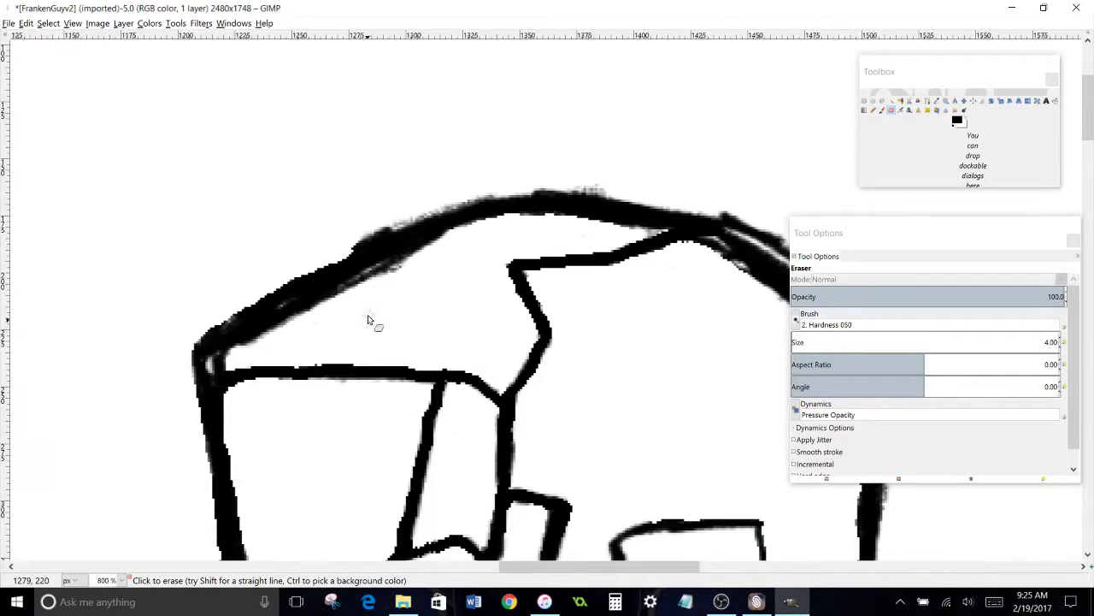
drag(348, 246, 455, 209)
scroll(427, 212, right, 3)
mouse_move(333, 181)
mouse_down()
mouse_move(521, 224)
mouse_move(627, 272)
mouse_up()
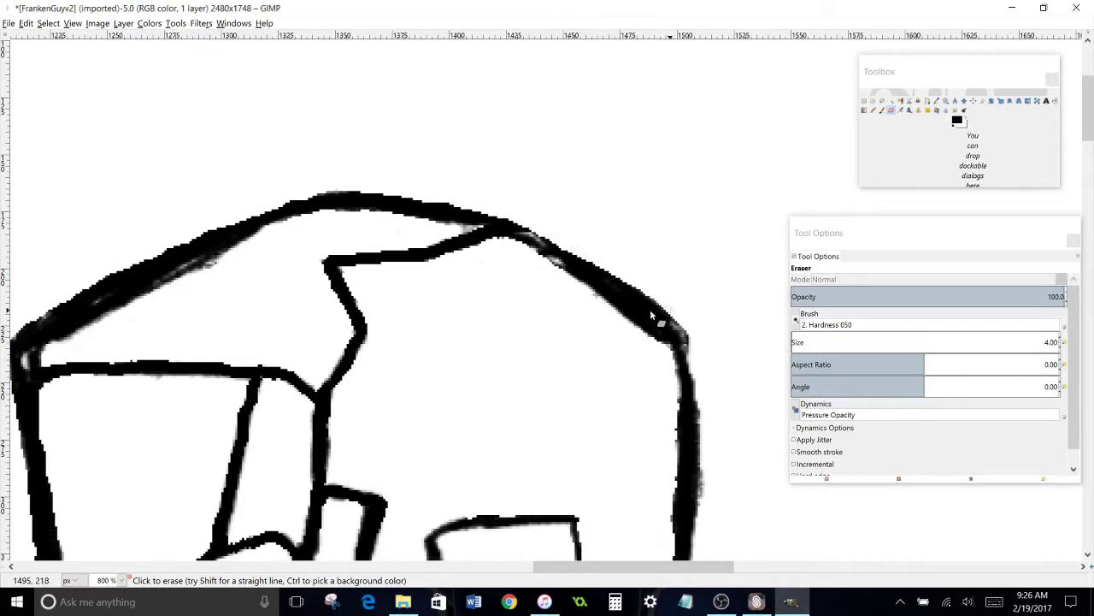
Erase the rough outer edge along the head's right-hand side.
scroll(650, 315, down, 2)
scroll(650, 314, right, 3)
drag(533, 190, 537, 409)
scroll(536, 409, down, 2)
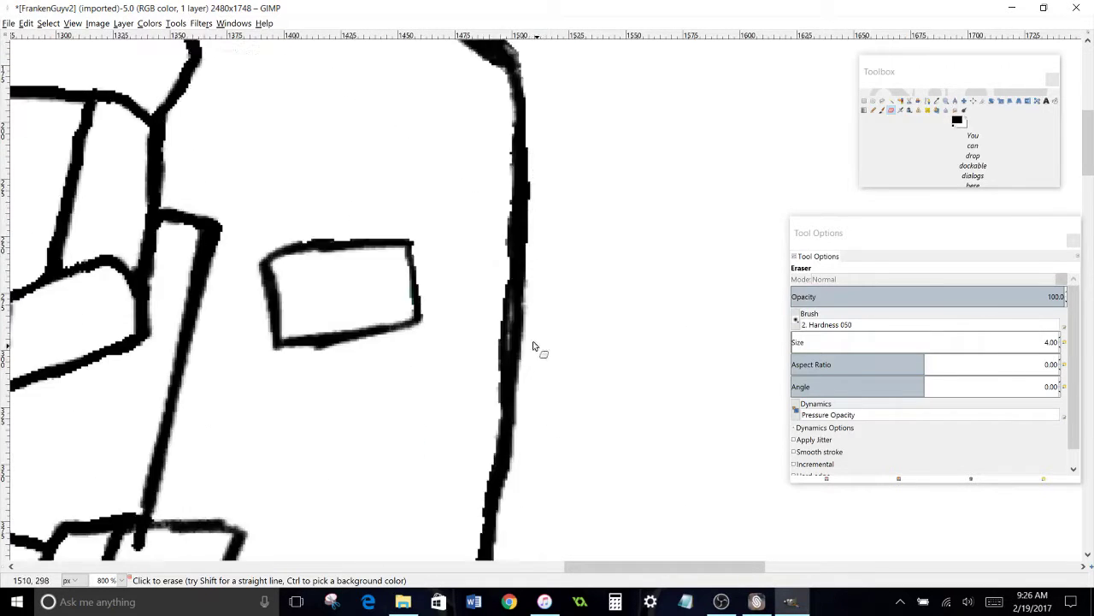
scroll(532, 346, down, 2)
scroll(391, 339, left, 3)
scroll(489, 379, up, 3)
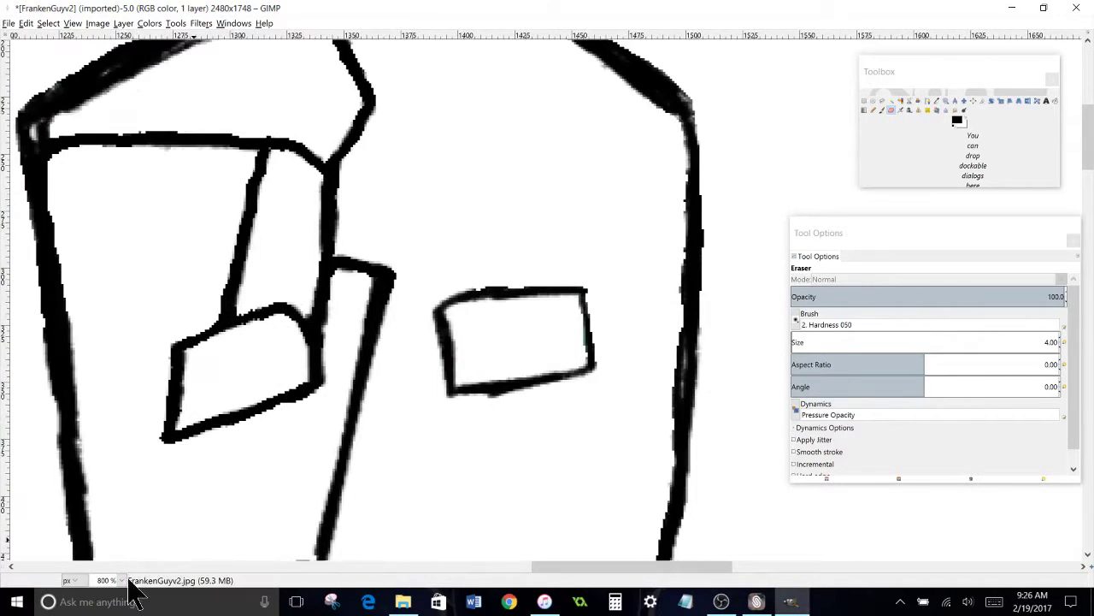
Retrace the right-hand eye's outline in black with the Pencil and smooth its lower edge with the Eraser.
click(122, 580)
click(108, 441)
scroll(420, 253, down, 3)
key(n)
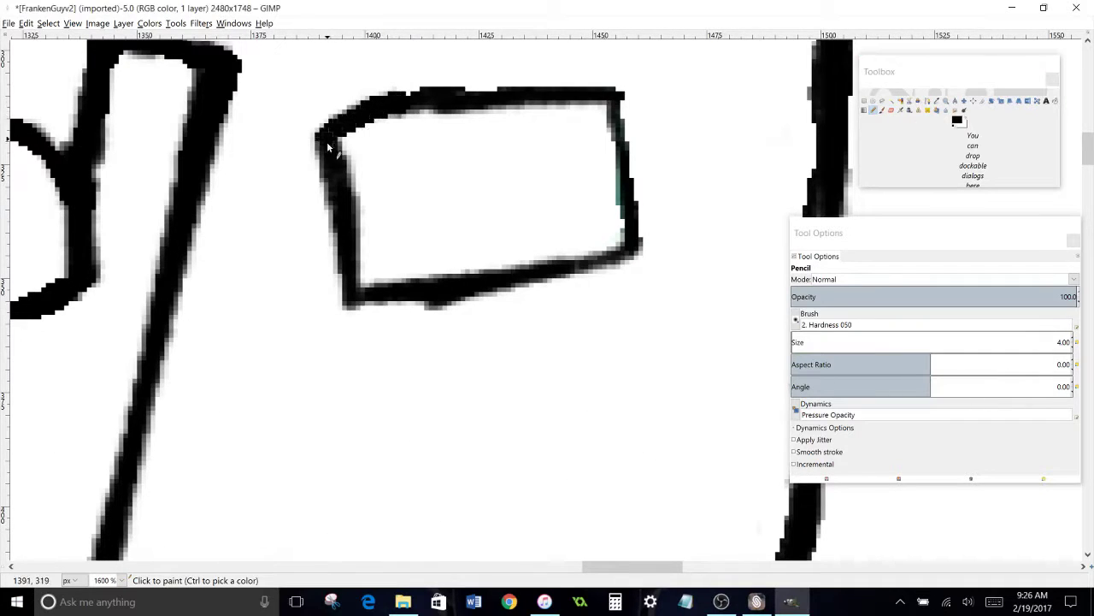
mouse_move(351, 281)
mouse_down()
mouse_move(436, 281)
mouse_move(631, 244)
mouse_move(616, 111)
mouse_move(635, 243)
mouse_up()
click(891, 110)
drag(560, 292, 542, 294)
drag(422, 314, 527, 294)
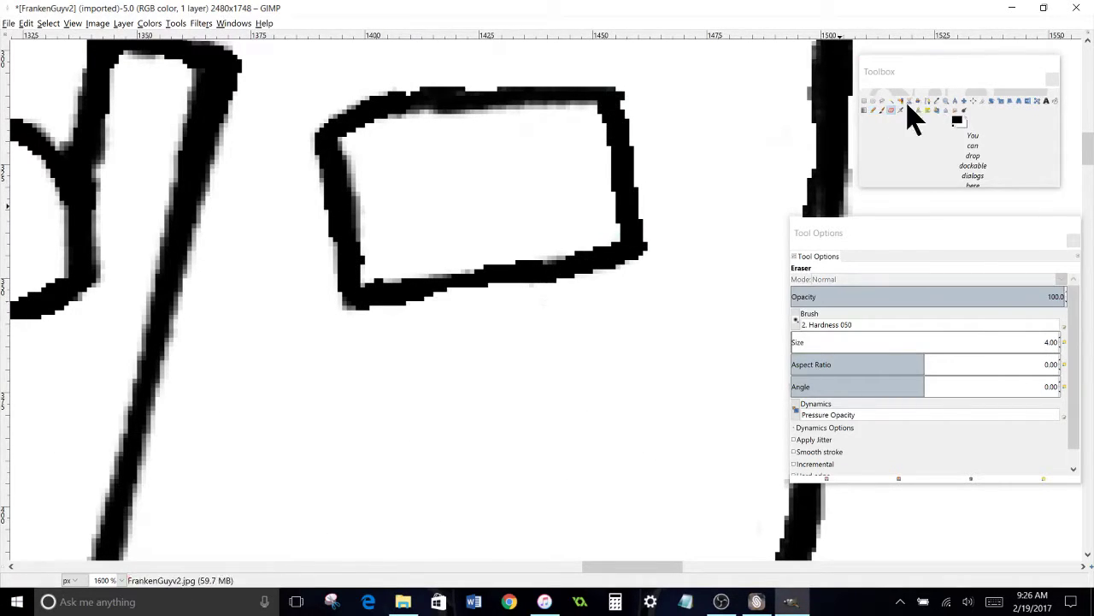
click(873, 111)
mouse_move(433, 290)
mouse_down()
mouse_move(530, 277)
mouse_move(518, 276)
mouse_up()
Erase the stray pixels between the forehead crack and the top of the head with the Eraser at size 1.
mouse_move(254, 276)
mouse_down()
mouse_move(366, 257)
mouse_move(442, 500)
mouse_up()
scroll(371, 272, up, 4)
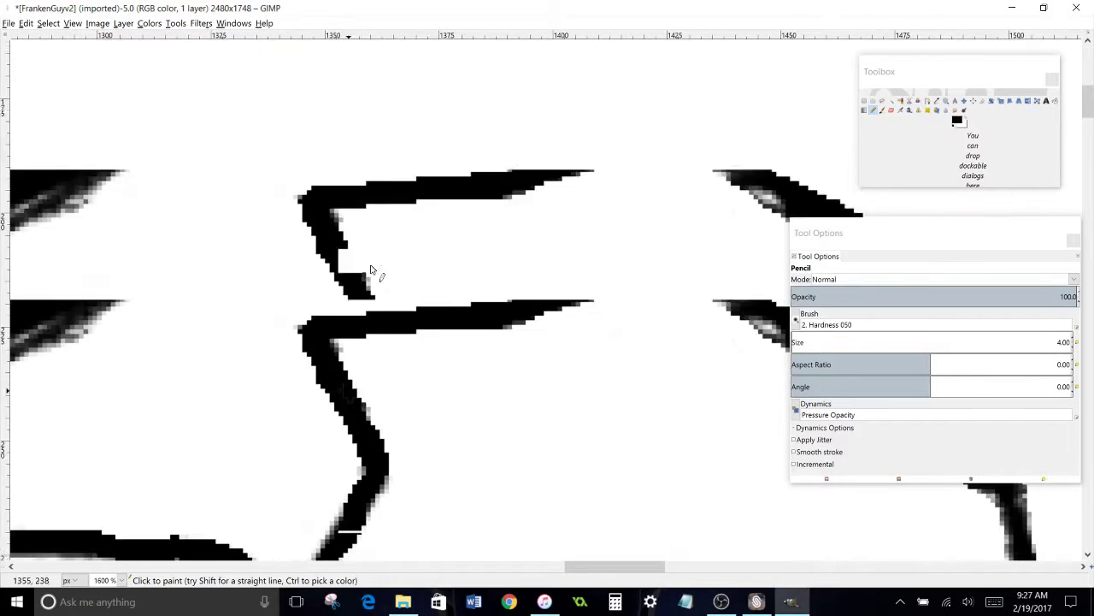
click(891, 111)
drag(825, 346, 800, 347)
drag(516, 301, 561, 259)
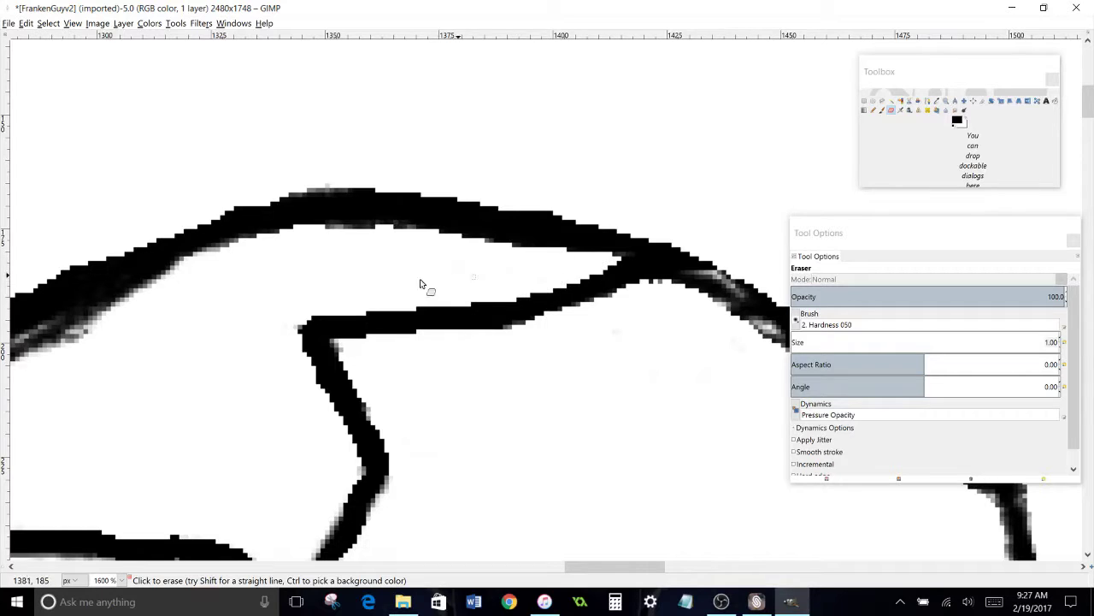
Clean up the head's upper-left outline and erase the turquoise beneath the horizontal forehead scar at size 4.
drag(108, 318, 504, 210)
mouse_move(555, 184)
mouse_down()
mouse_move(354, 276)
mouse_move(134, 409)
mouse_move(183, 359)
mouse_move(175, 409)
mouse_up()
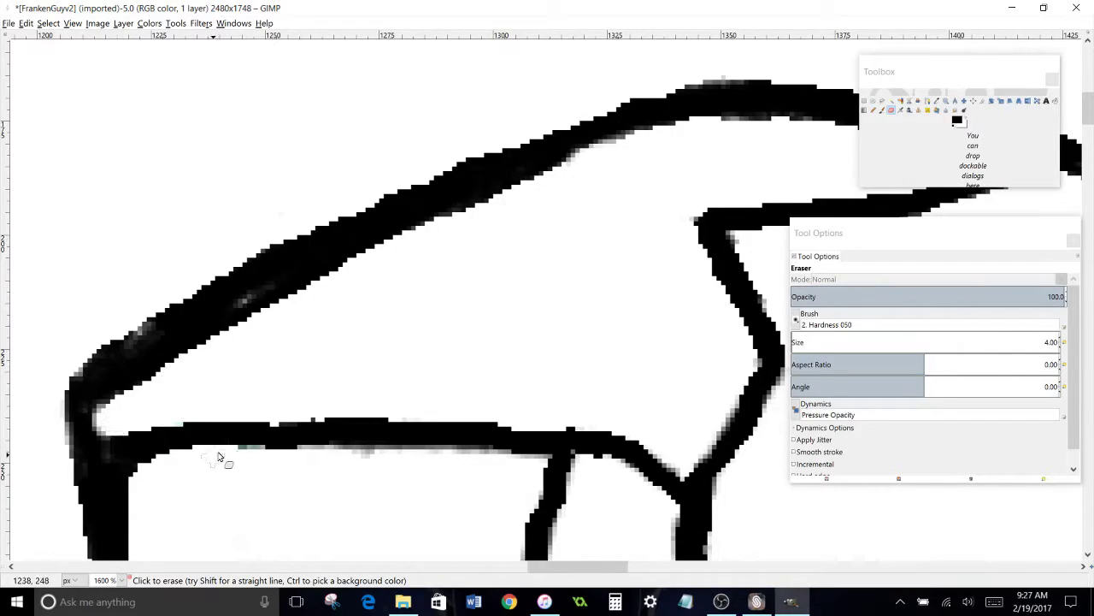
drag(341, 459, 513, 453)
Retrace the short horizontal line beside the mouth, erase the stub past its corner and thin the right-hand cheek scar.
key(n)
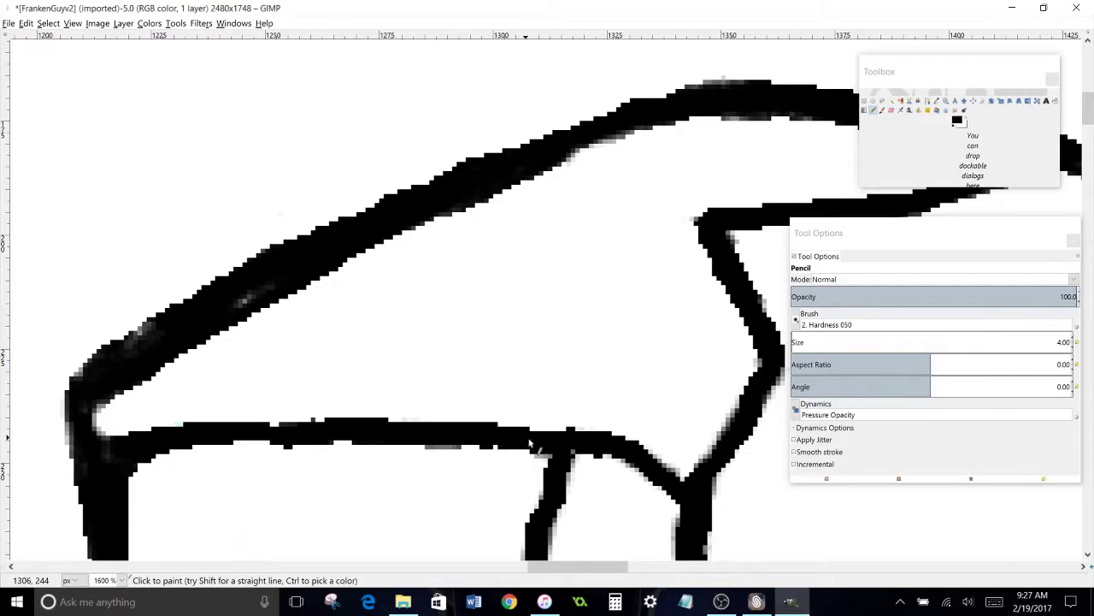
scroll(214, 560, right, 3)
scroll(214, 560, down, 1)
scroll(510, 354, down, 4)
scroll(547, 346, up, 2)
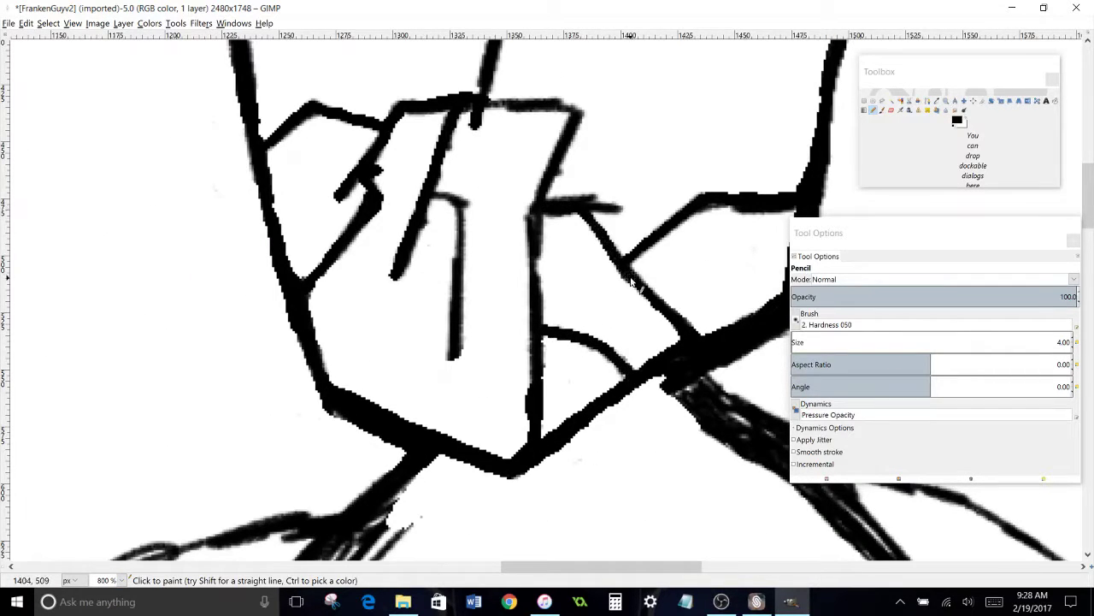
key(shift+e)
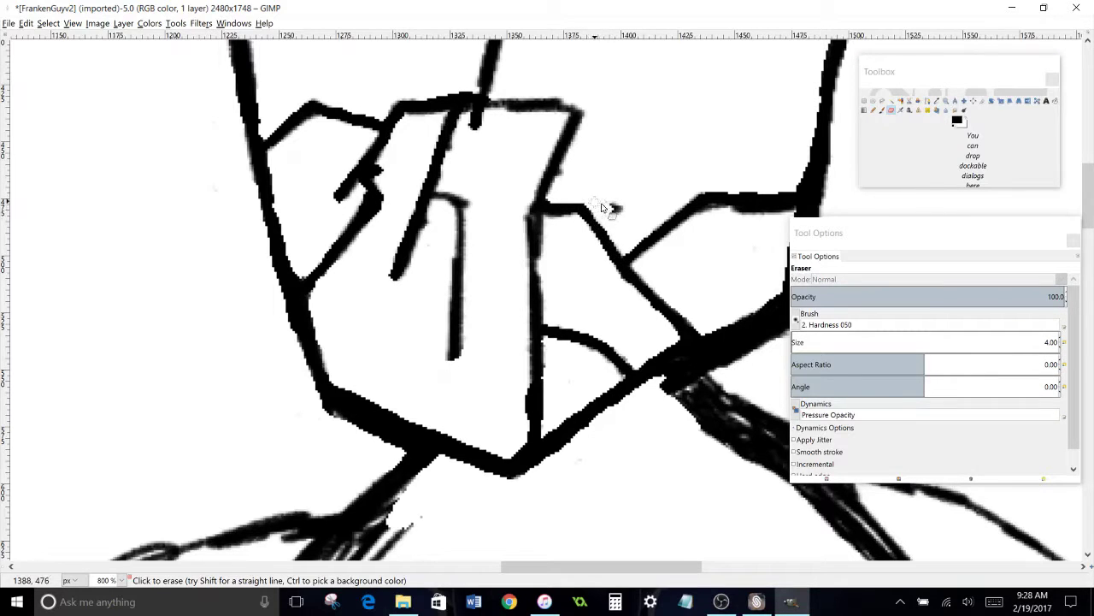
drag(743, 219, 633, 241)
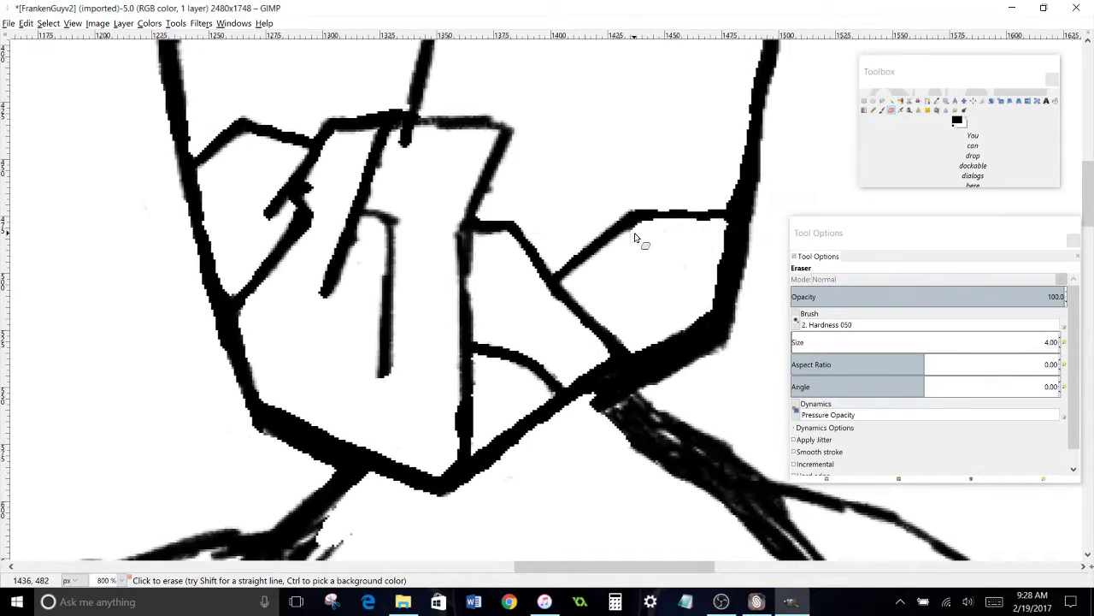
Retrace the top, side and inner lines of the mouth in solid black with the Pencil.
key(n)
drag(452, 119, 510, 128)
drag(483, 189, 467, 274)
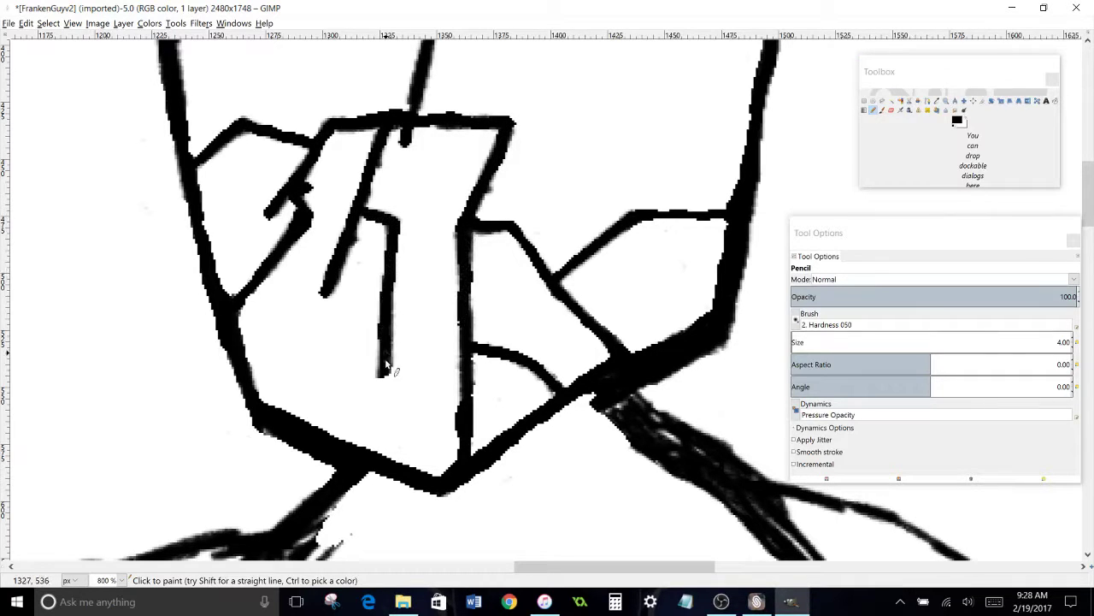
key(shift+e)
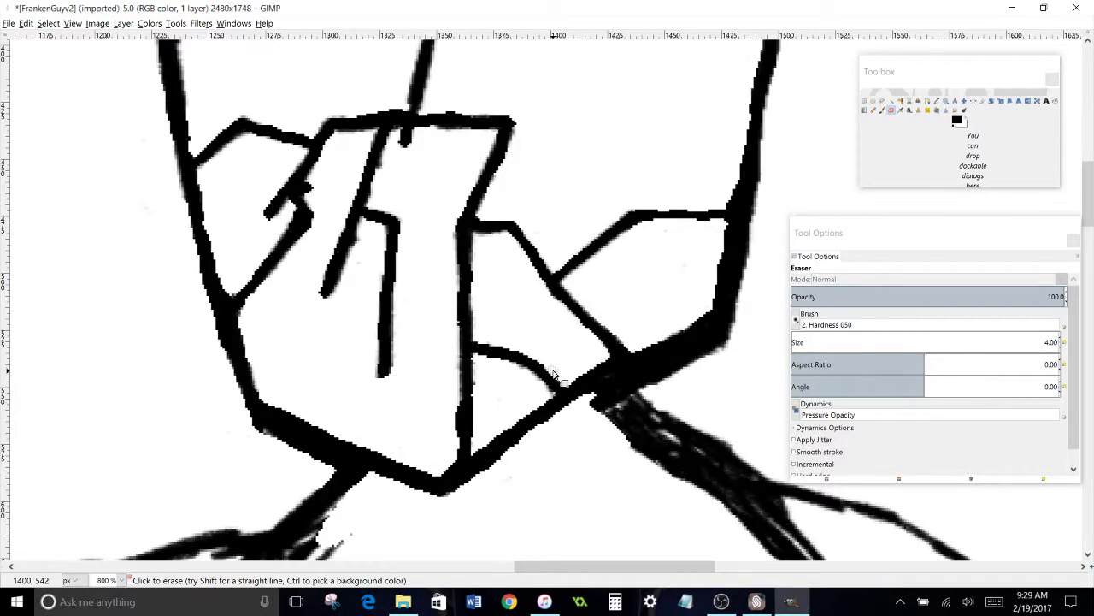
Thin the lower-right jaw outline and erase the rough strokes where the right neck line meets it, using the Eraser at size 4.
mouse_move(655, 395)
mouse_down()
mouse_move(650, 386)
mouse_move(743, 317)
mouse_up()
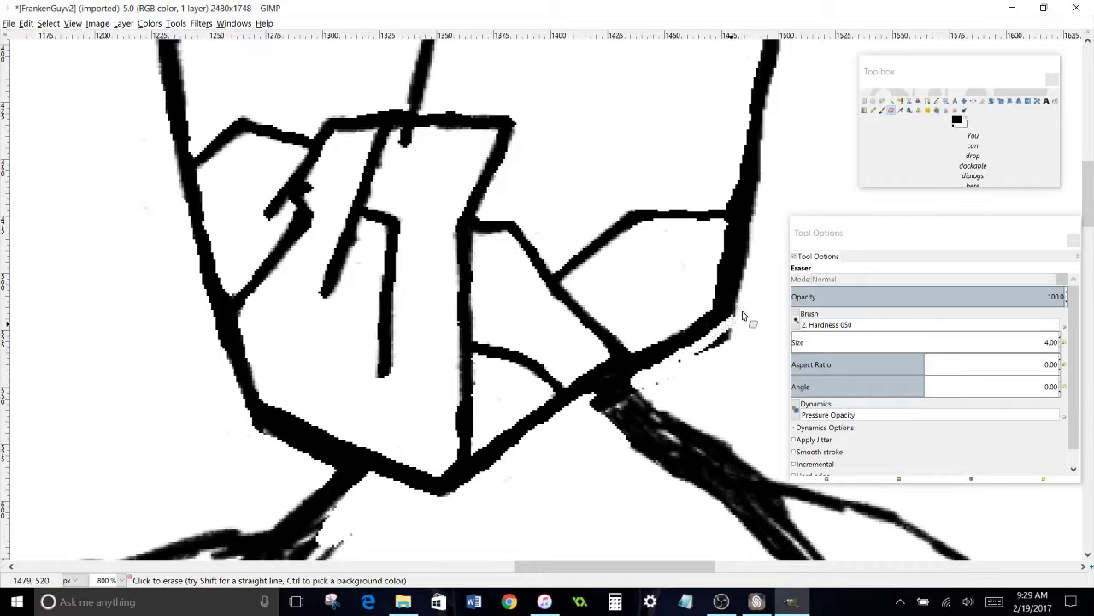
mouse_move(642, 392)
mouse_down()
mouse_move(676, 479)
mouse_move(644, 448)
mouse_up()
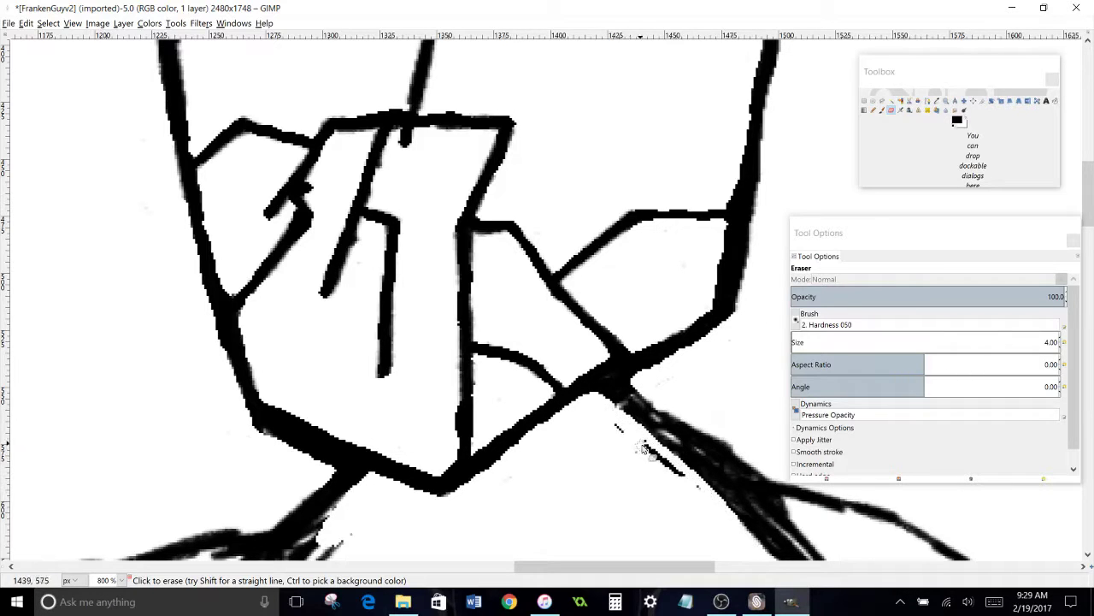
drag(735, 341, 647, 416)
drag(678, 237, 647, 356)
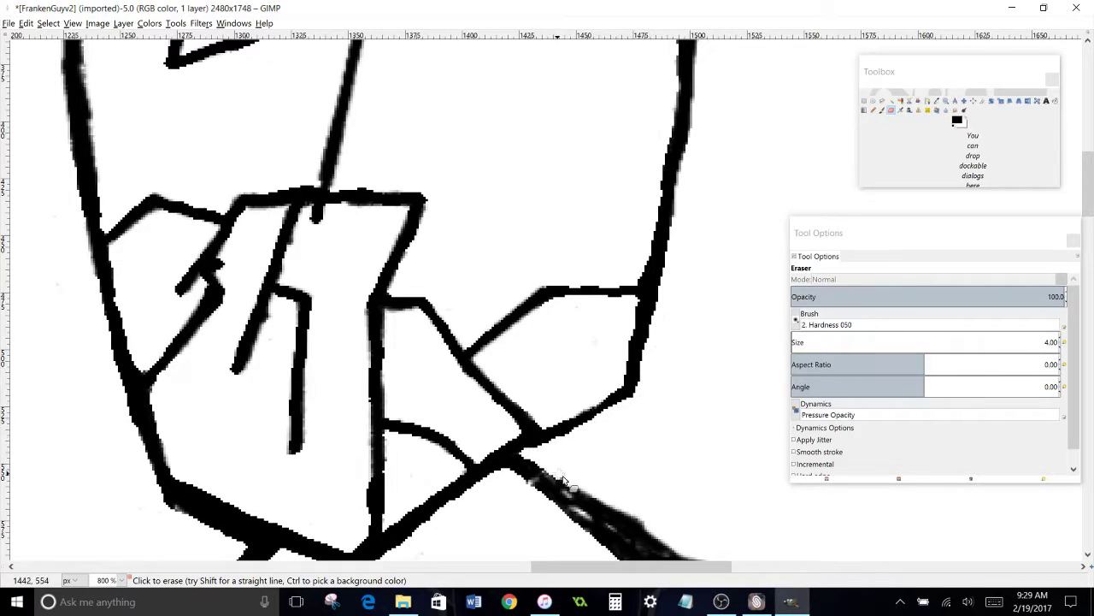
Erase the doubled sketch strokes inside the torso's upper-left outline, enlarging the Eraser to size 14.
drag(562, 480, 701, 123)
drag(410, 374, 567, 146)
click(122, 580)
click(109, 463)
drag(520, 256, 487, 286)
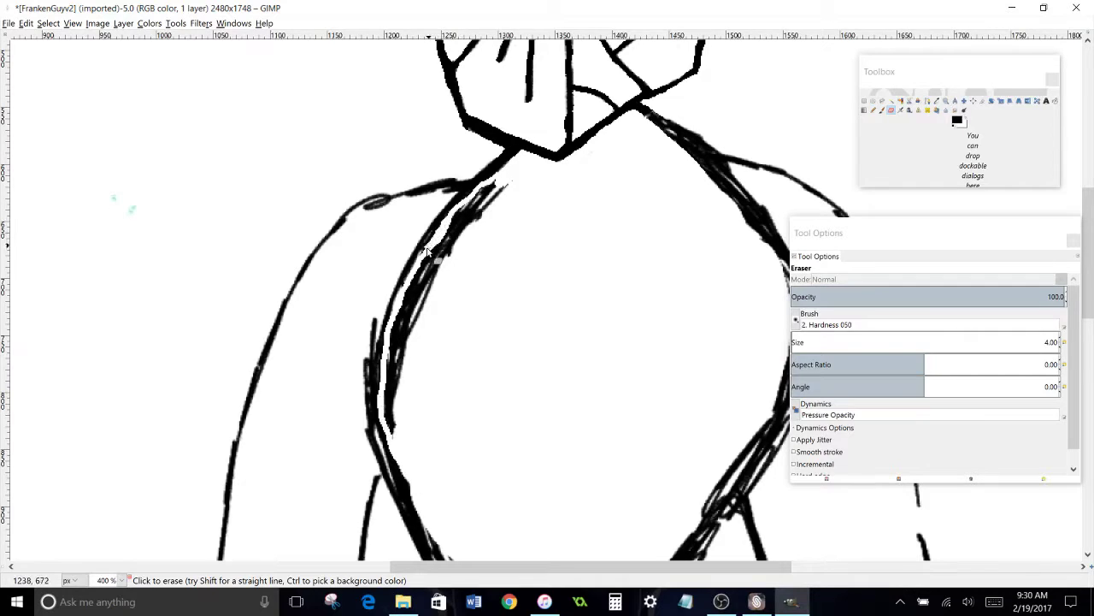
drag(427, 253, 418, 278)
scroll(878, 350, up, 10)
mouse_move(501, 191)
mouse_down()
mouse_move(424, 267)
mouse_move(397, 326)
mouse_up()
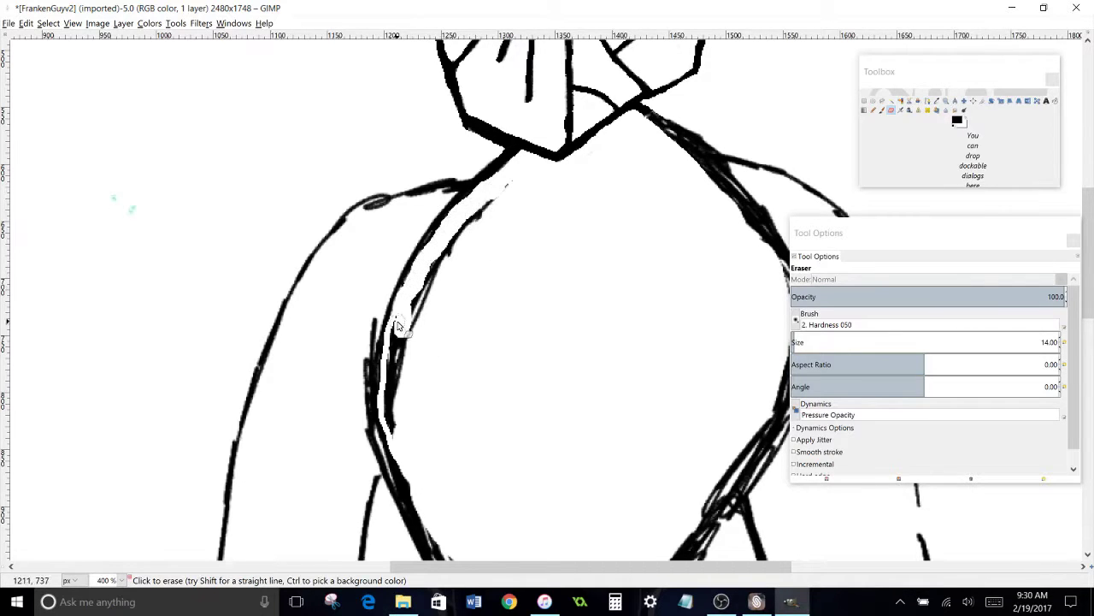
drag(395, 364, 398, 406)
drag(441, 274, 506, 186)
Erase the stray strokes at the left waist corner, along the lower-left torso's inner edge and the top of the left leg.
mouse_move(534, 263)
mouse_down()
mouse_move(456, 220)
mouse_move(349, 194)
mouse_up()
drag(610, 360, 564, 432)
scroll(353, 360, down, 3)
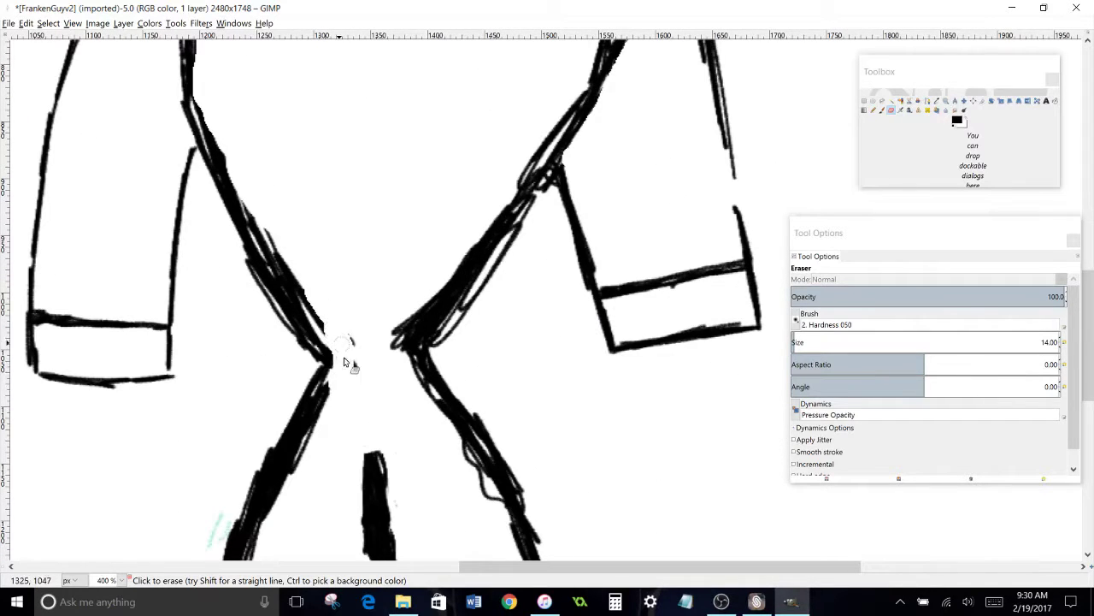
drag(340, 346, 294, 481)
drag(290, 279, 322, 324)
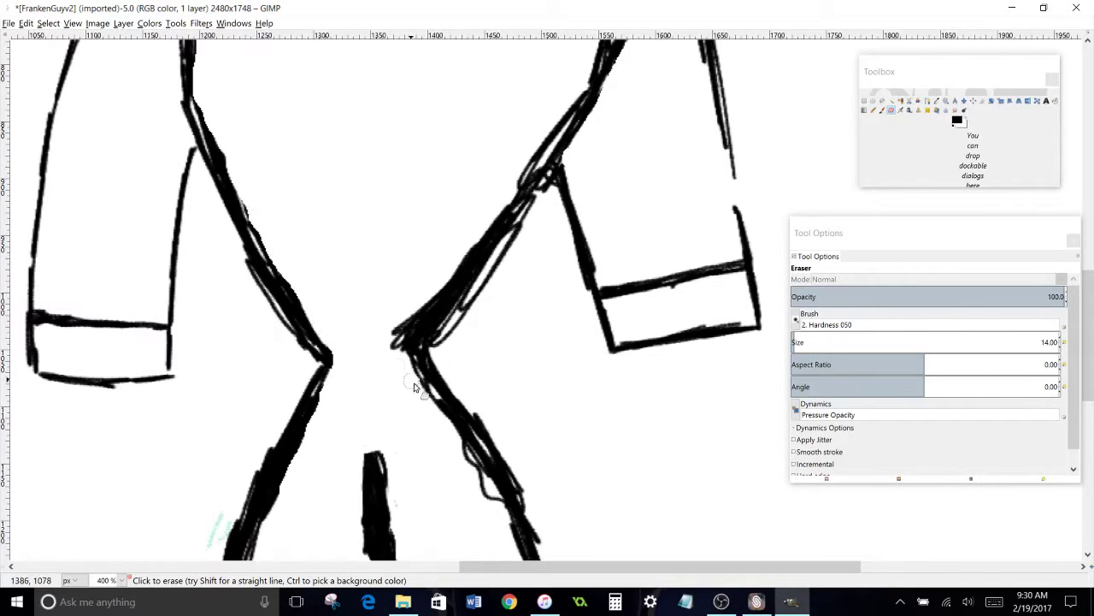
Fill the torso's right outline from the neck down to the waist in solid black with the Pencil at size 6.
scroll(421, 294, up, 5)
click(873, 110)
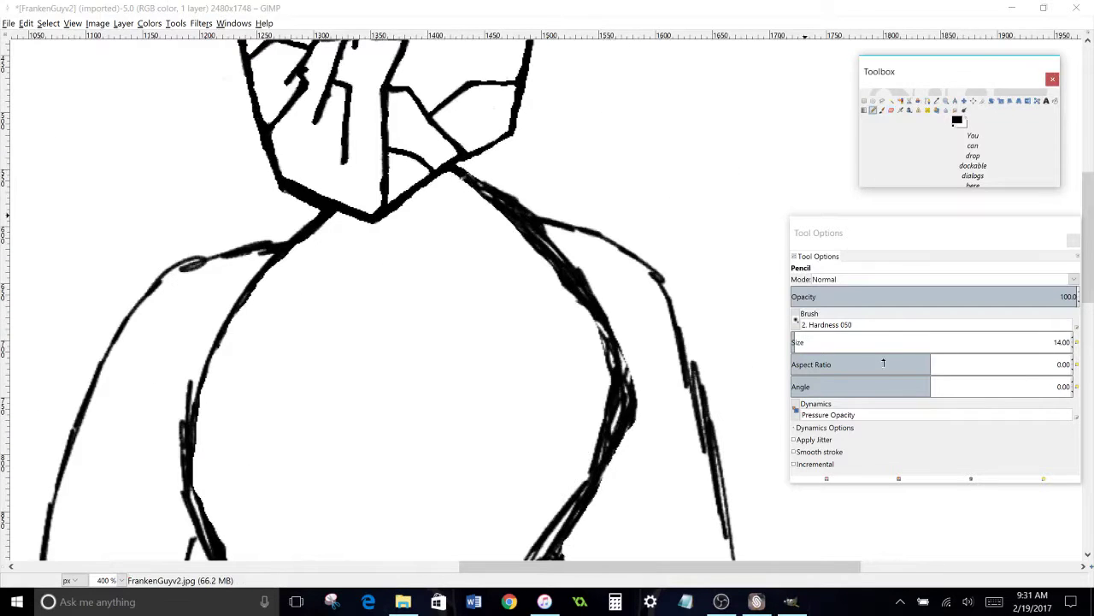
drag(628, 378, 609, 344)
drag(622, 407, 612, 431)
scroll(624, 377, down, 3)
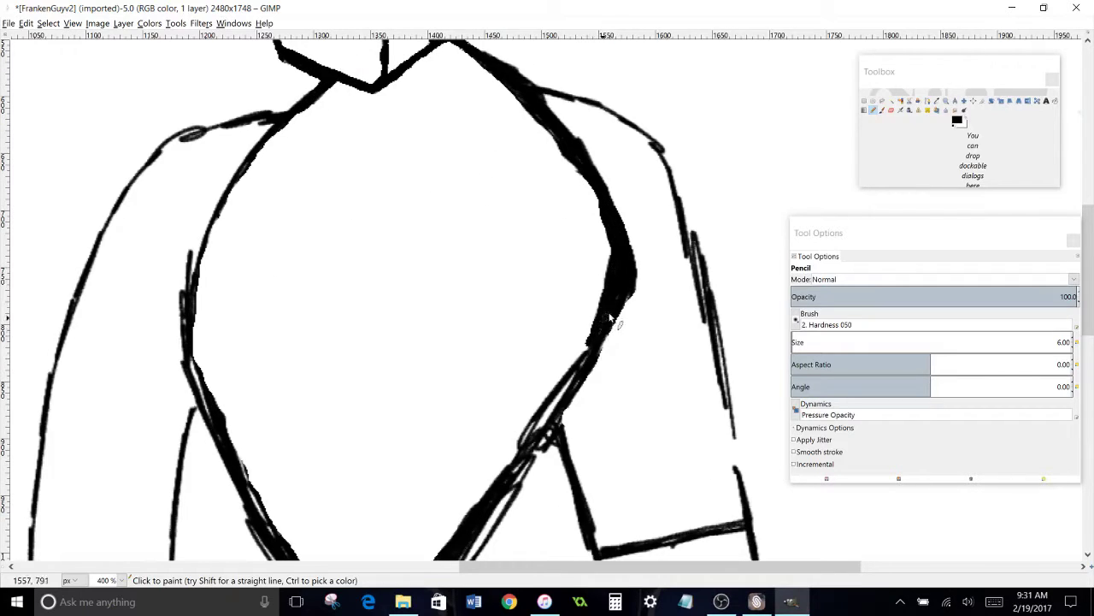
scroll(555, 409, down, 3)
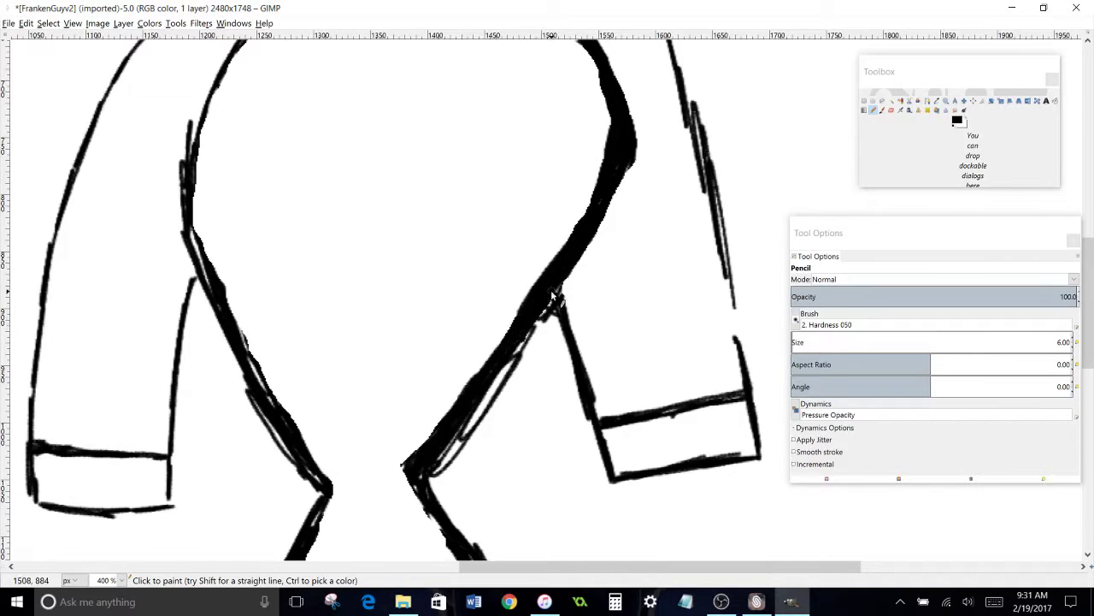
Erase the parallel sketch line outside the lower-right torso outline, from the armpit to the waist, with the Eraser at size 2.
key(shift+e)
scroll(557, 331, up, 2)
click(561, 309)
key(bracketleft)
key(bracketleft)
key(bracketleft)
key(bracketleft)
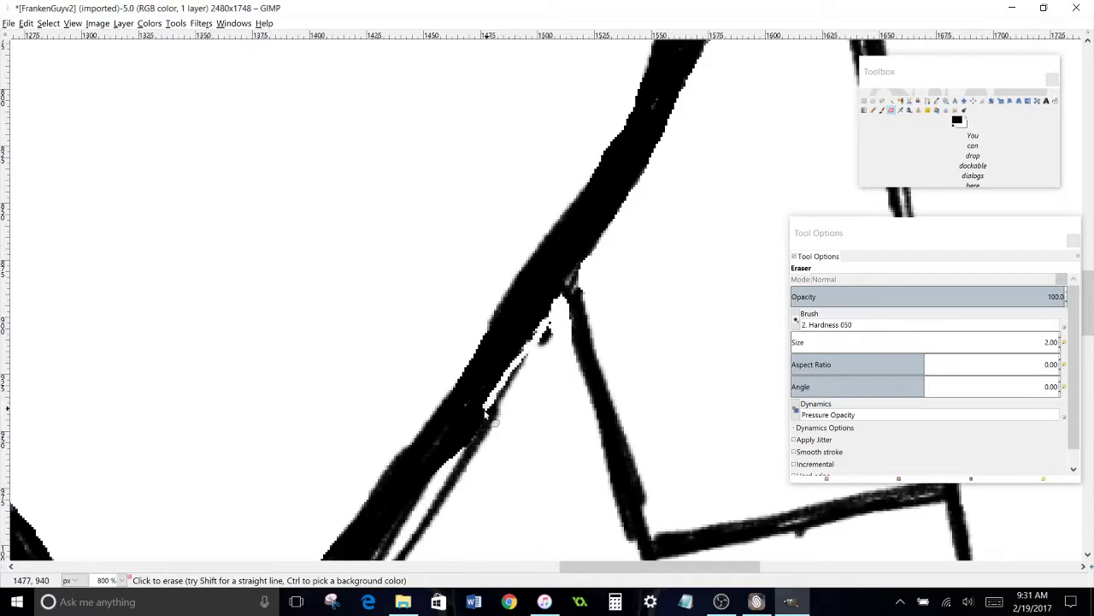
scroll(514, 131, down, 5)
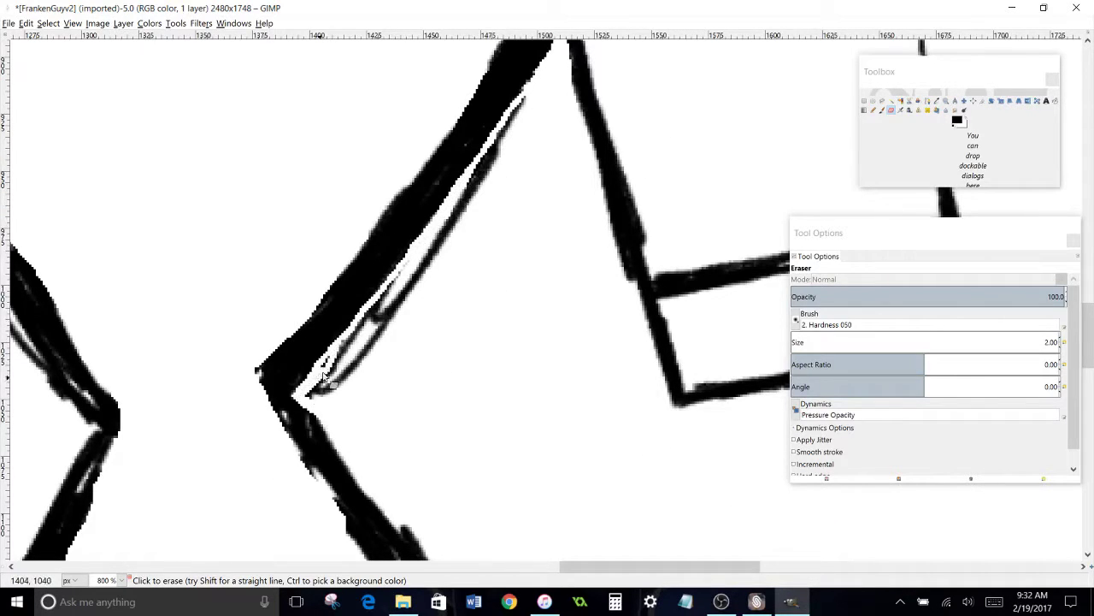
drag(333, 364, 411, 287)
scroll(811, 345, up, 4)
drag(524, 96, 350, 376)
Clean the outer edge of the lower-left torso outline and the right waist corner with the Eraser at size 6.
scroll(342, 299, left, 5)
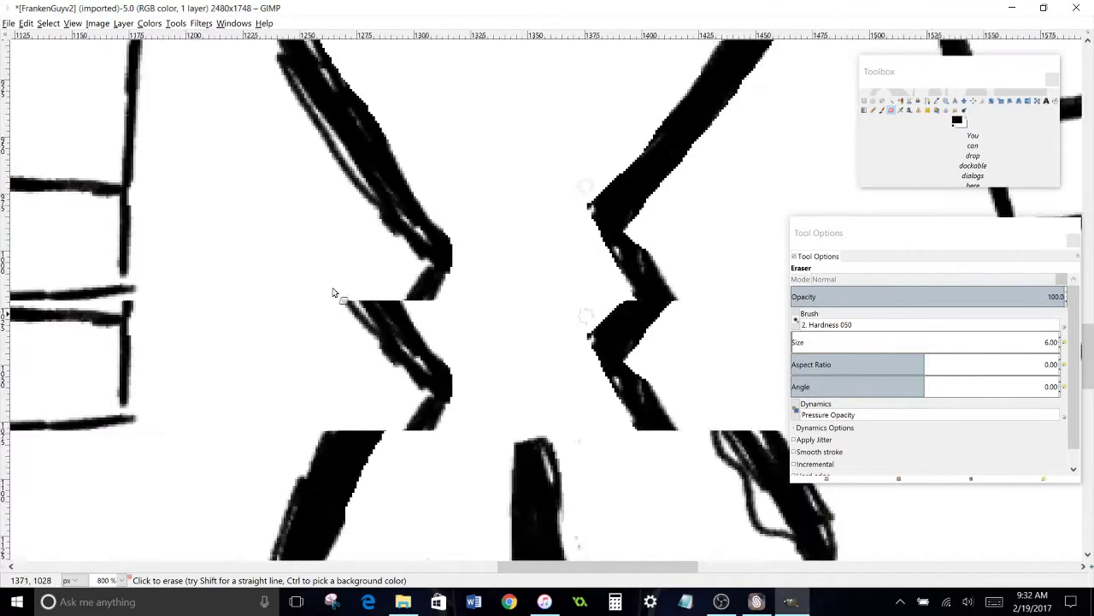
drag(301, 237, 404, 359)
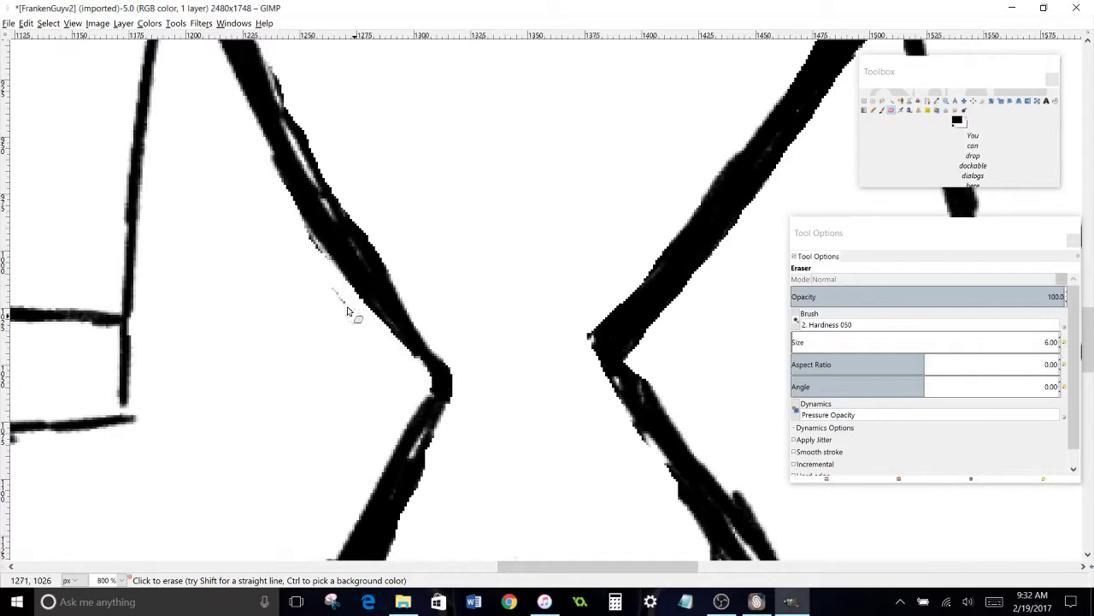
drag(283, 188, 368, 305)
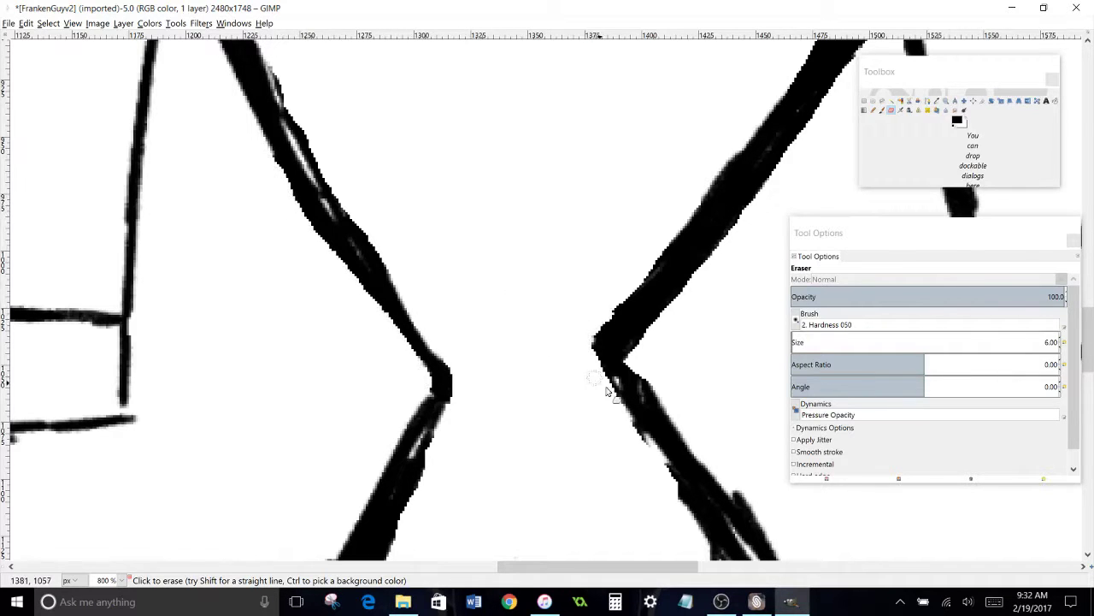
drag(598, 385, 697, 518)
Thicken the torso's left outline from the neck to below the armpit in solid black with the Pencil at size 6.
click(106, 580)
click(122, 518)
click(873, 109)
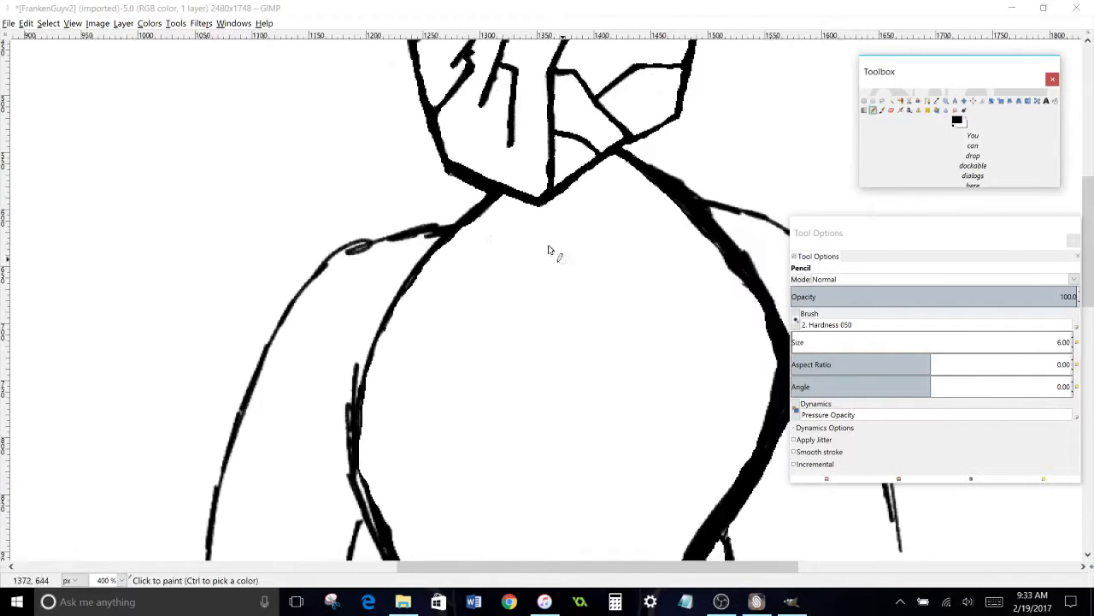
drag(542, 395, 463, 275)
mouse_move(277, 287)
mouse_down()
mouse_move(279, 361)
mouse_move(300, 409)
mouse_up()
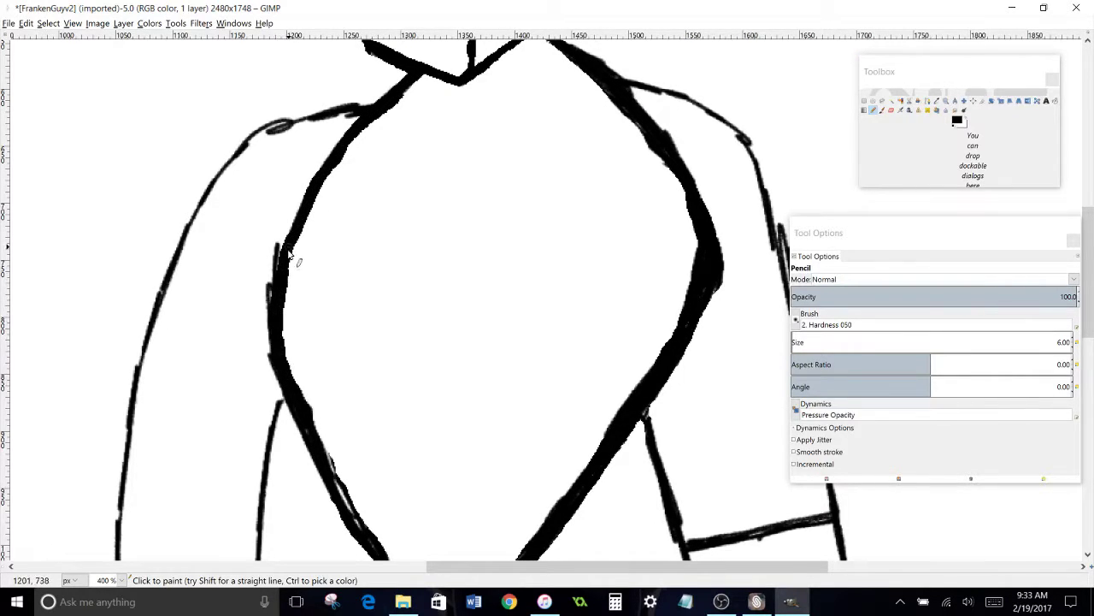
drag(285, 401, 304, 440)
scroll(351, 464, down, 4)
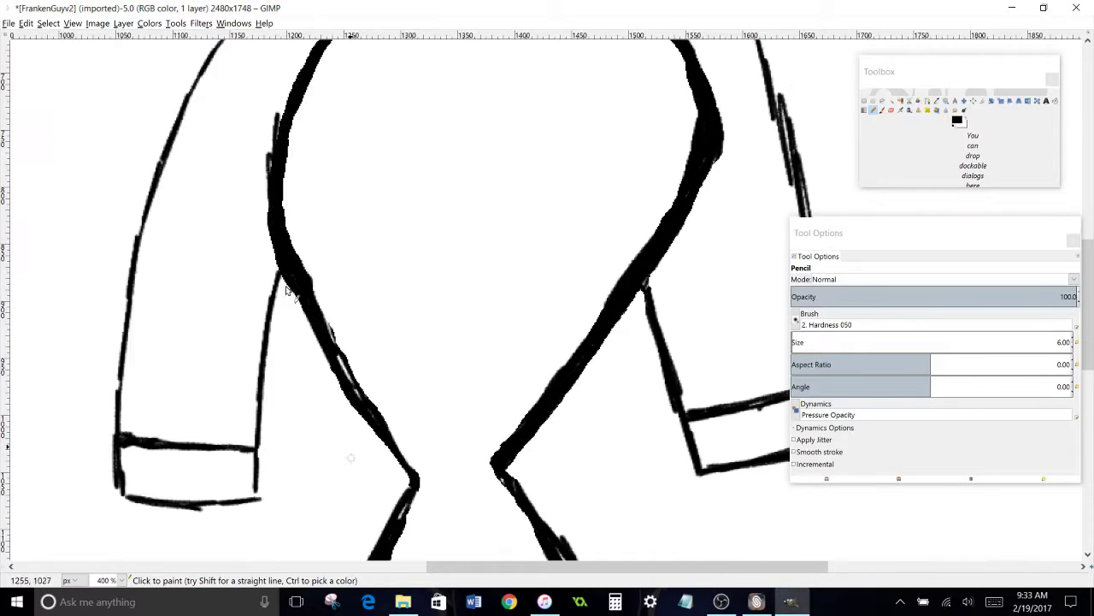
Fill and smooth the lower-left torso outline, and erase the stray strokes outside it above the armpit.
key(shift+e)
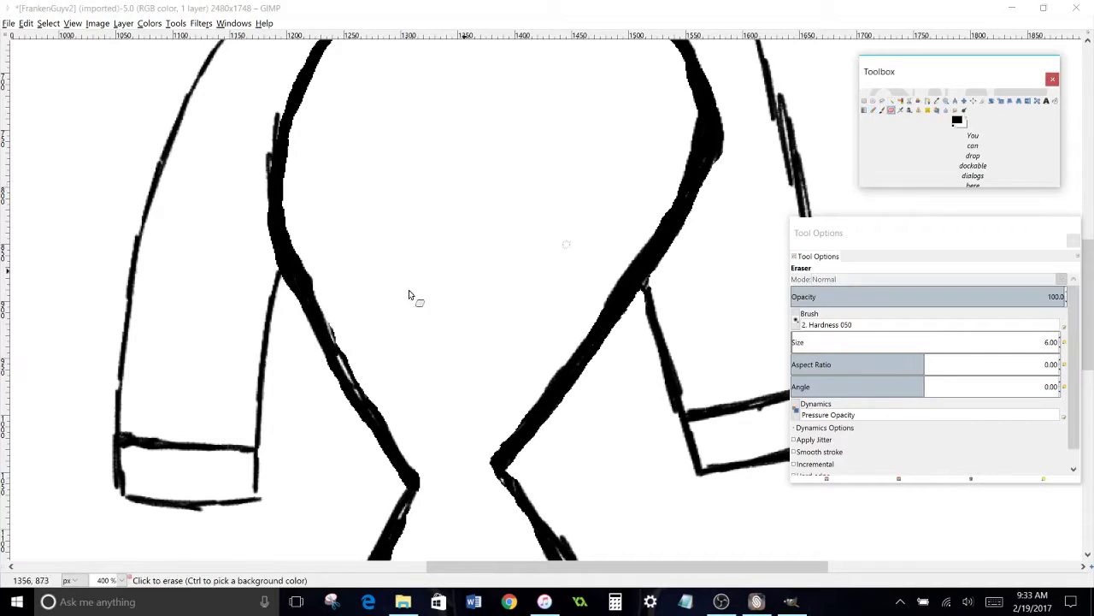
drag(342, 352, 385, 412)
click(873, 110)
drag(335, 352, 362, 398)
click(891, 110)
drag(277, 113, 265, 222)
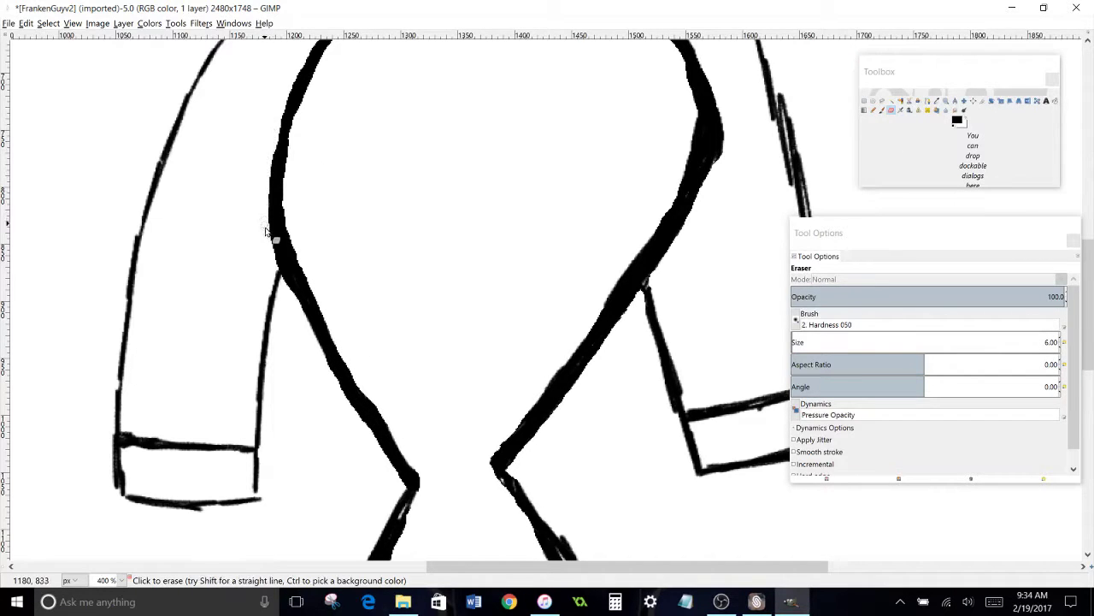
Trim the torso's upper-right outline and separate the right shoulder line from the neck with the Eraser at size 6.
scroll(721, 252, up, 3)
key(ctrl+z)
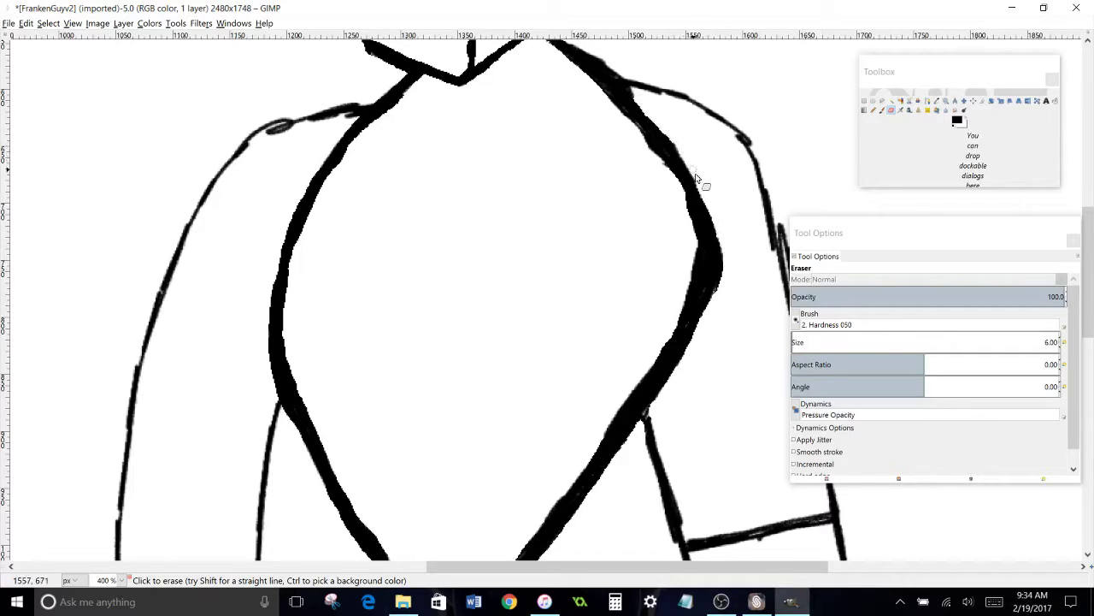
scroll(722, 268, up, 6)
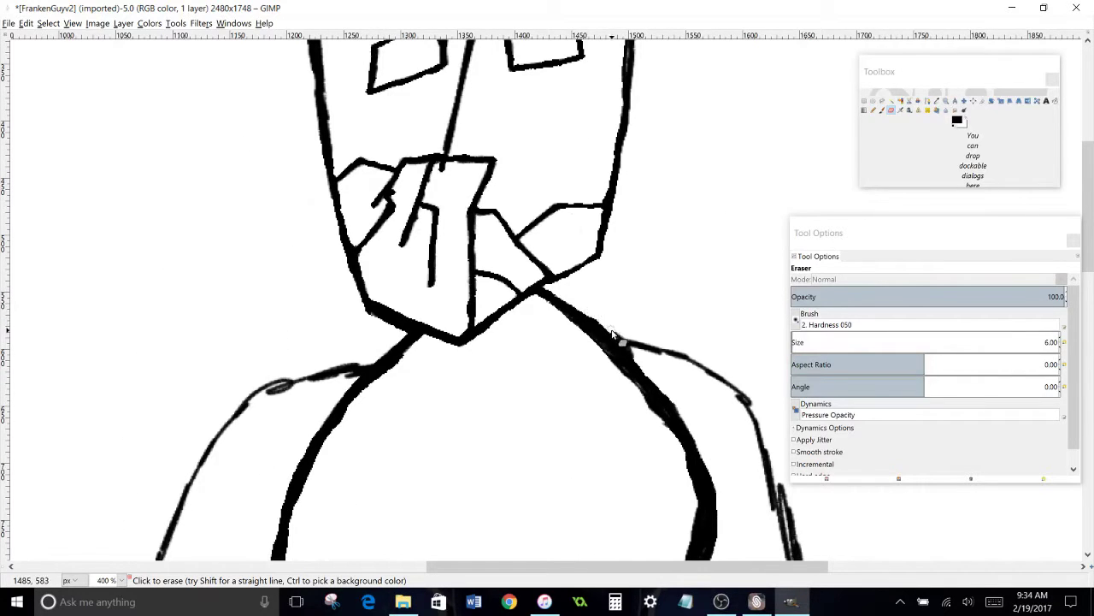
key(n)
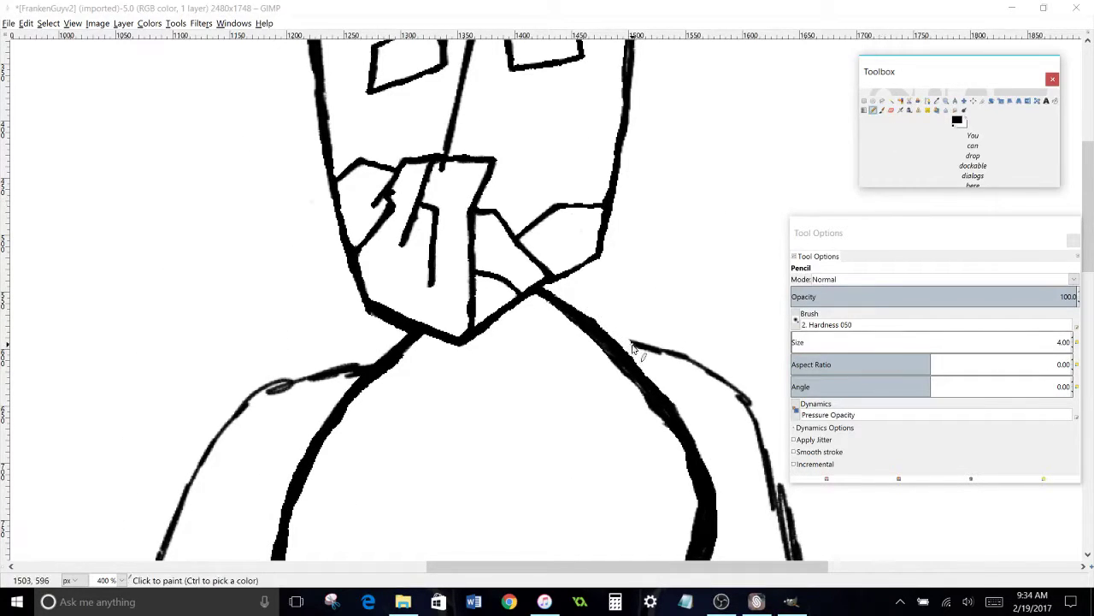
Erase the turquoise marks beside the left leg and the loose strokes on its outer edge with the Eraser at size 4.
scroll(684, 381, down, 10)
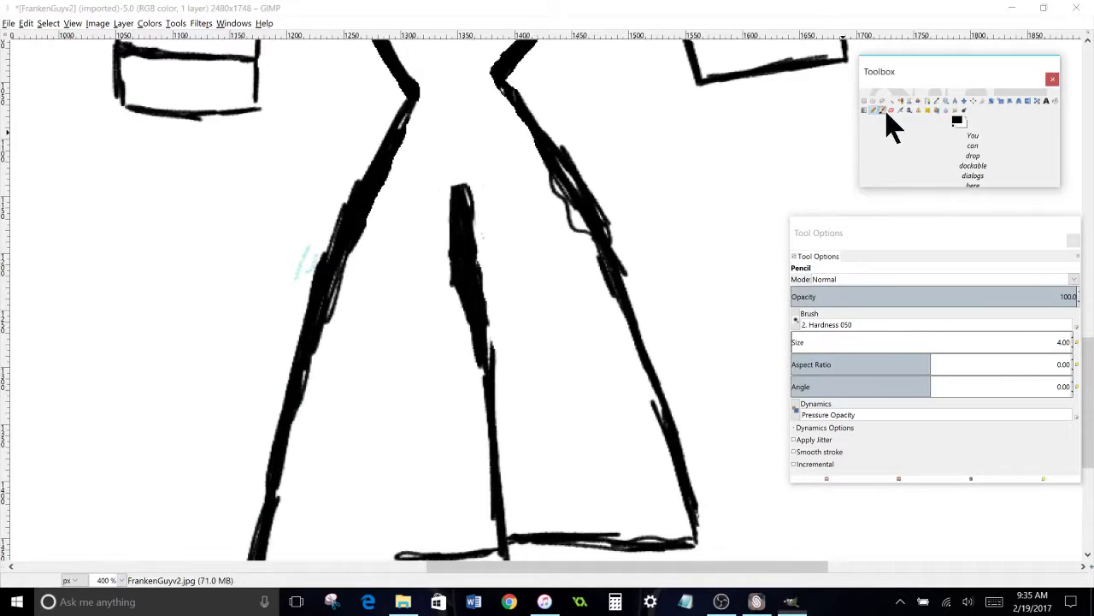
click(891, 109)
click(313, 278)
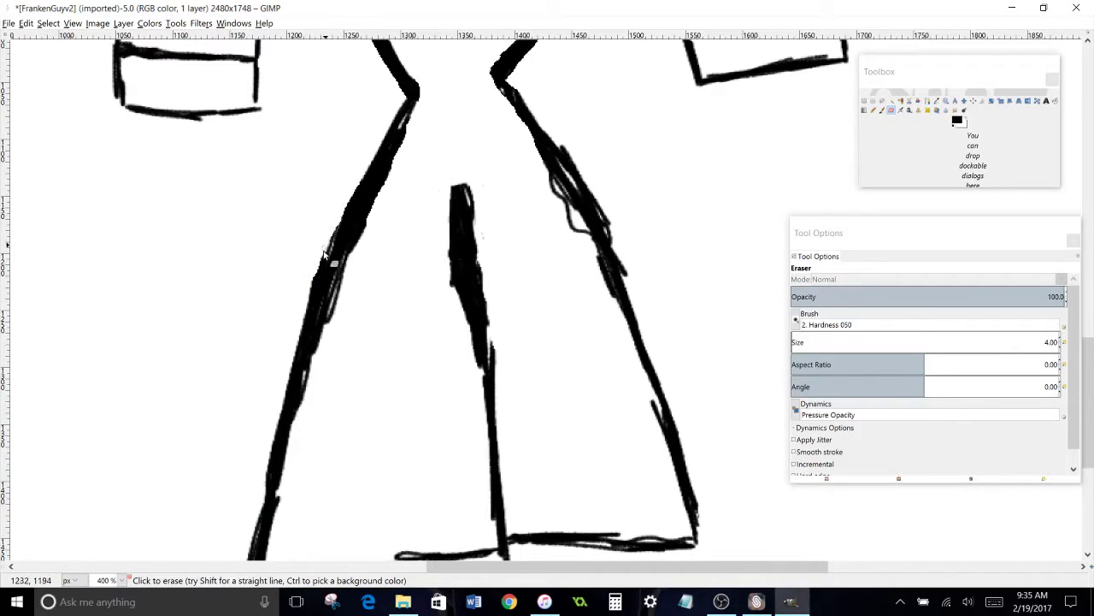
Retrace the hem of the right leg in solid black with the Pencil at size 7.
scroll(325, 255, down, 3)
click(873, 109)
drag(534, 412, 641, 418)
key(ctrl+z)
drag(510, 413, 619, 416)
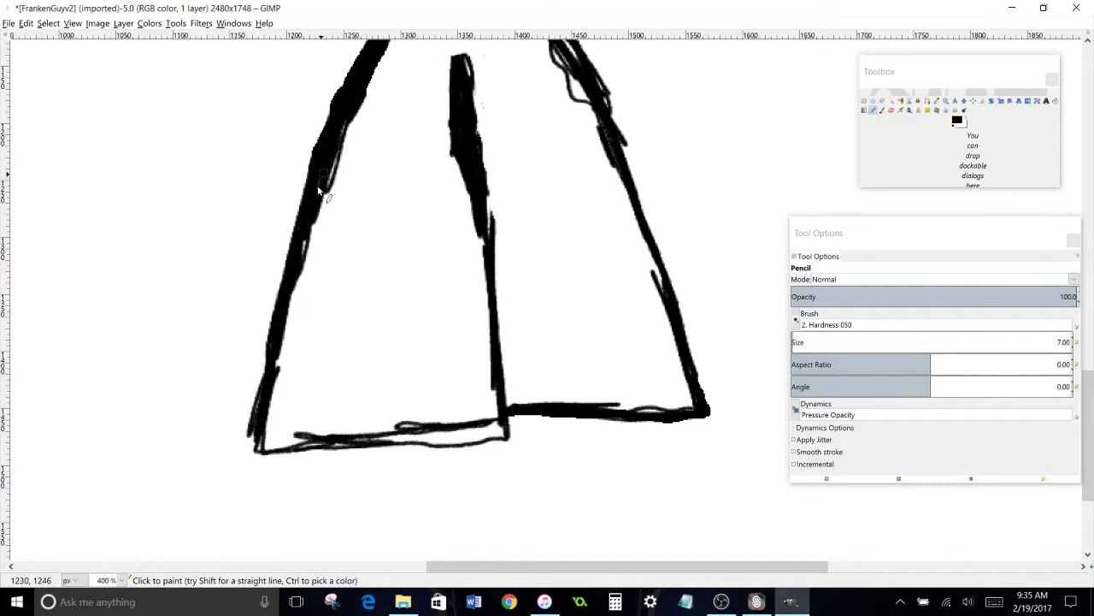
Fill the hem and lower outer corner of the left leg with thick black Pencil strokes.
mouse_move(261, 392)
mouse_down()
mouse_move(260, 451)
mouse_move(283, 459)
mouse_move(259, 381)
mouse_move(247, 430)
mouse_move(264, 443)
mouse_move(494, 434)
mouse_move(250, 451)
mouse_move(506, 435)
mouse_up()
click(891, 109)
click(881, 111)
click(873, 110)
key(bracketright)
key(bracketright)
key(bracketright)
key(bracketright)
click(890, 109)
scroll(838, 317, down, 1)
Erase the loose strokes above the left leg's hem at size 4 and touch up its upper edge with the Pencil.
key(z)
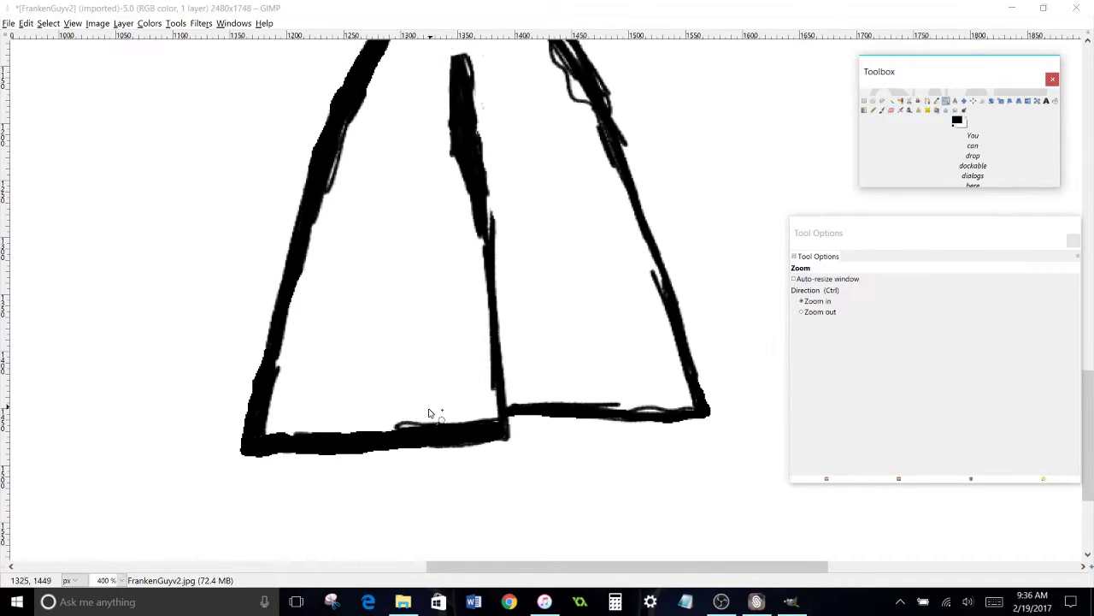
click(432, 408)
click(873, 110)
key(shift+e)
mouse_move(561, 426)
mouse_down()
mouse_move(568, 439)
mouse_move(518, 447)
mouse_move(364, 447)
mouse_move(400, 436)
mouse_up()
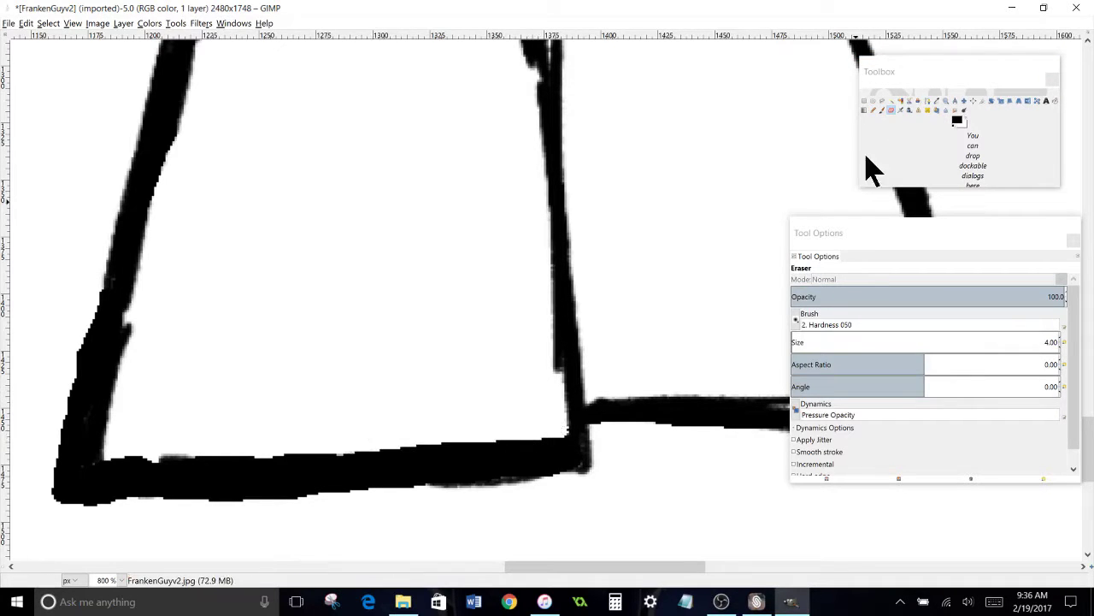
click(873, 110)
drag(128, 460, 159, 460)
scroll(545, 318, up, 4)
scroll(500, 244, up, 5)
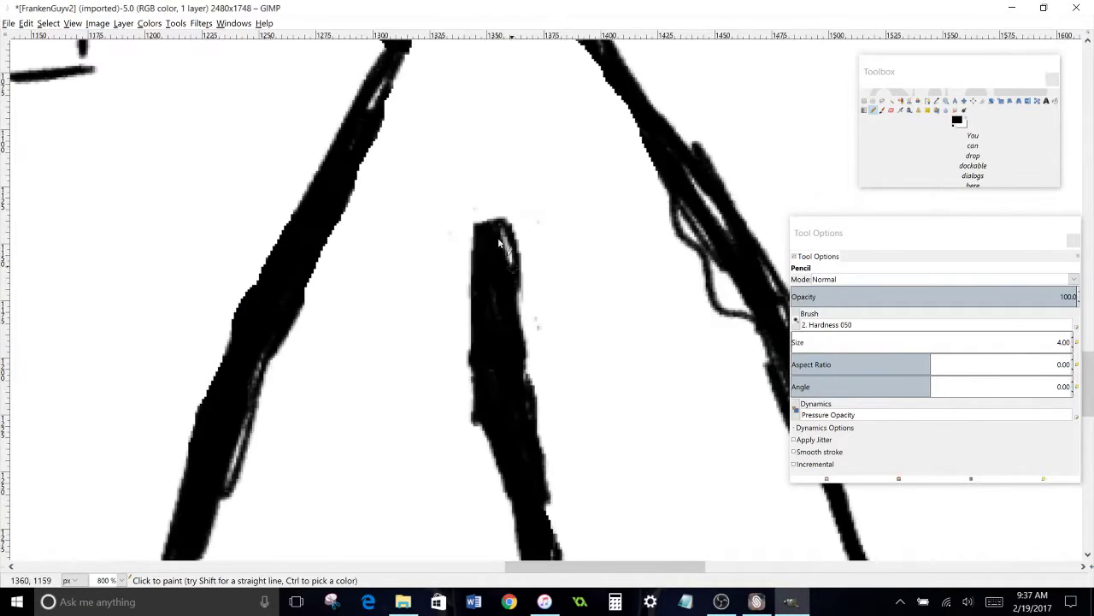
Straighten both edges of the upper part of the line between the legs with the Eraser at size 4.
key(shift+e)
drag(513, 224, 557, 505)
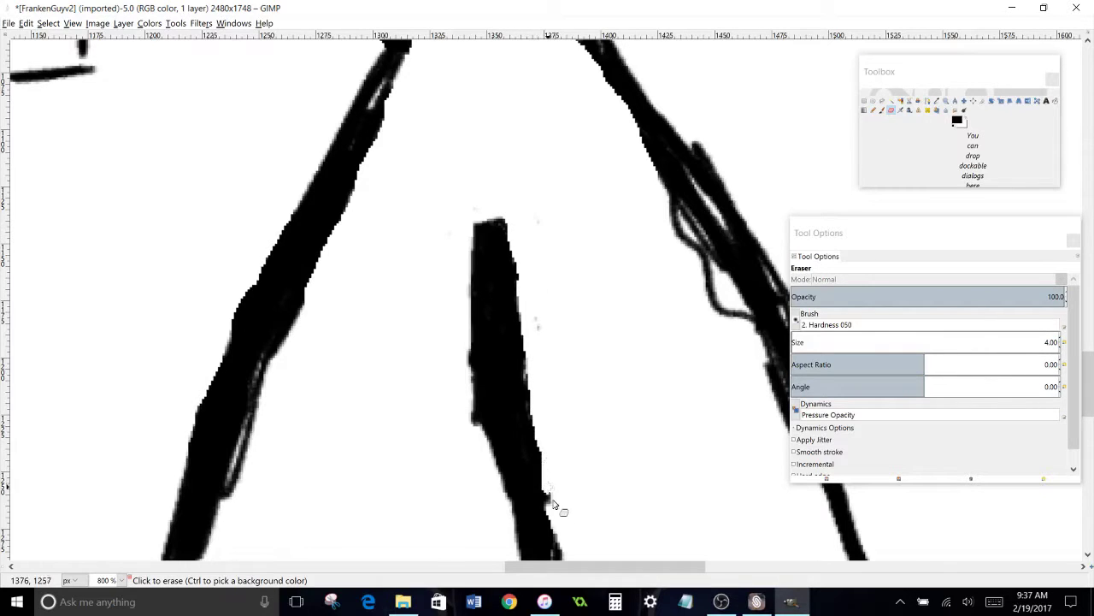
drag(472, 231, 470, 390)
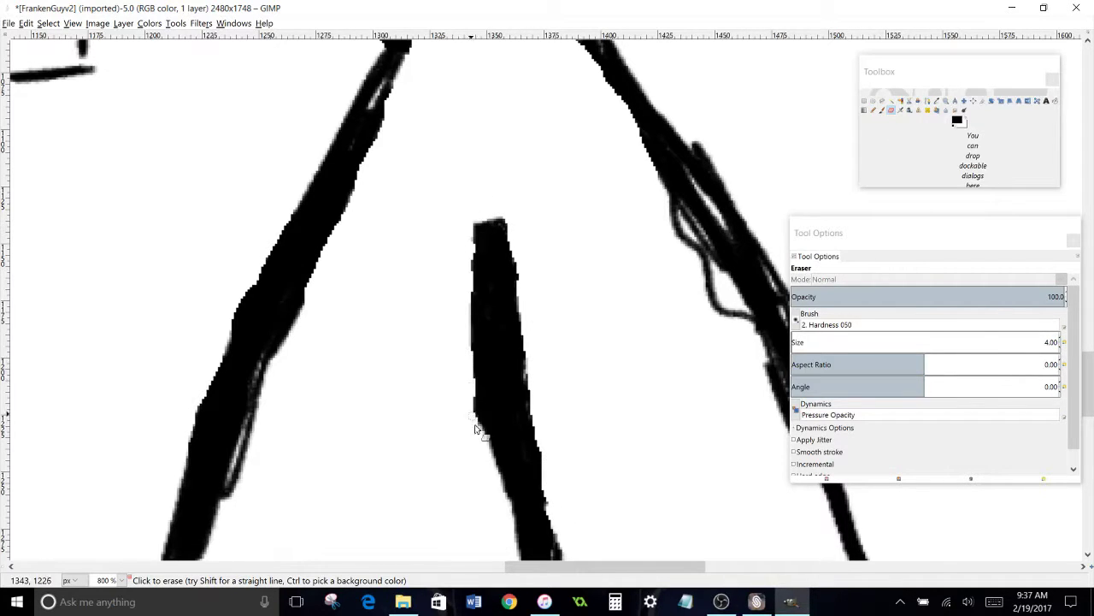
drag(476, 429, 517, 537)
Erase the loose strokes inside the left leg's outline and fill its gaps with the Pencil at size 4.
drag(308, 282, 241, 469)
mouse_move(310, 311)
mouse_down()
mouse_move(245, 434)
mouse_move(208, 556)
mouse_up()
drag(239, 468, 236, 494)
scroll(236, 493, up, 5)
click(873, 109)
mouse_move(408, 313)
mouse_down()
mouse_move(392, 338)
mouse_move(409, 295)
mouse_move(369, 369)
mouse_up()
scroll(336, 419, down, 5)
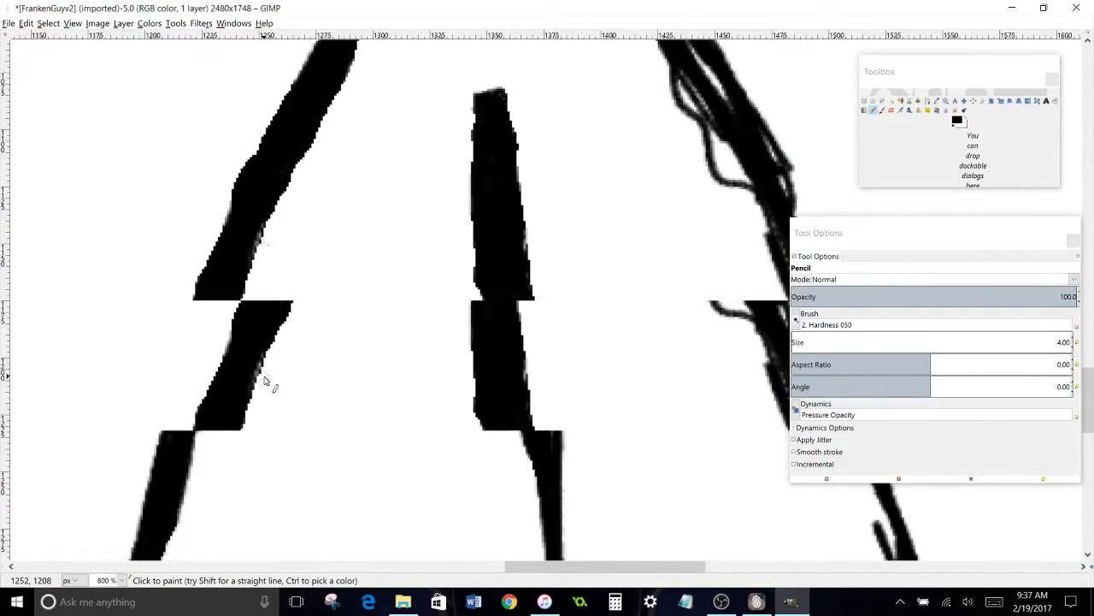
scroll(148, 453, down, 2)
mouse_move(164, 306)
mouse_down()
mouse_move(124, 448)
mouse_move(165, 314)
mouse_up()
Smooth both edges of the lower part of the line between the legs with the Eraser at size 4.
click(890, 109)
drag(515, 137, 531, 211)
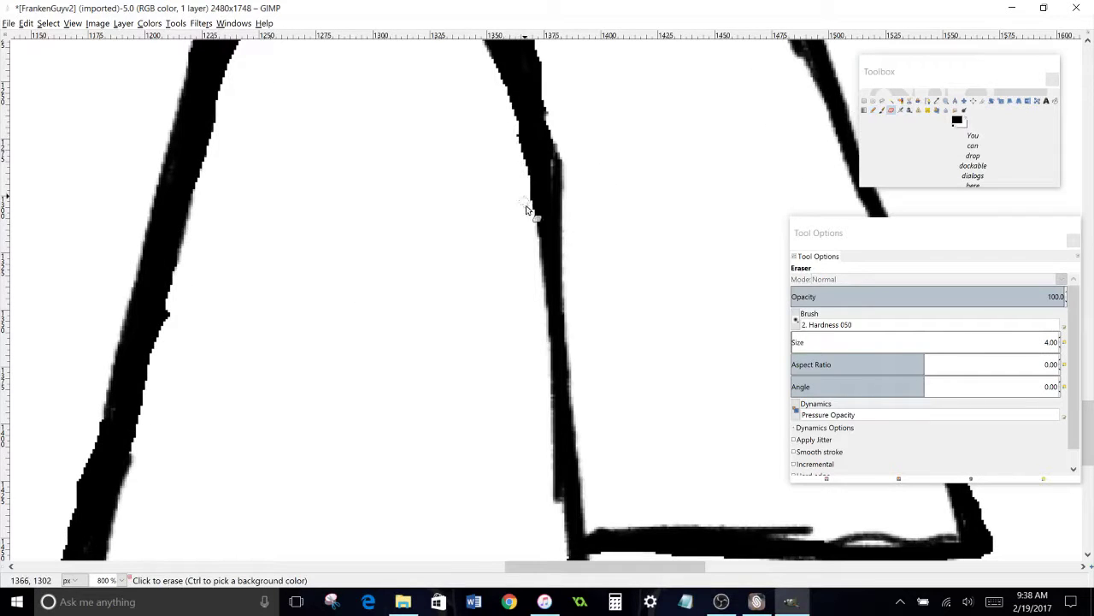
drag(551, 106, 567, 223)
scroll(584, 316, down, 2)
scroll(549, 349, right, 5)
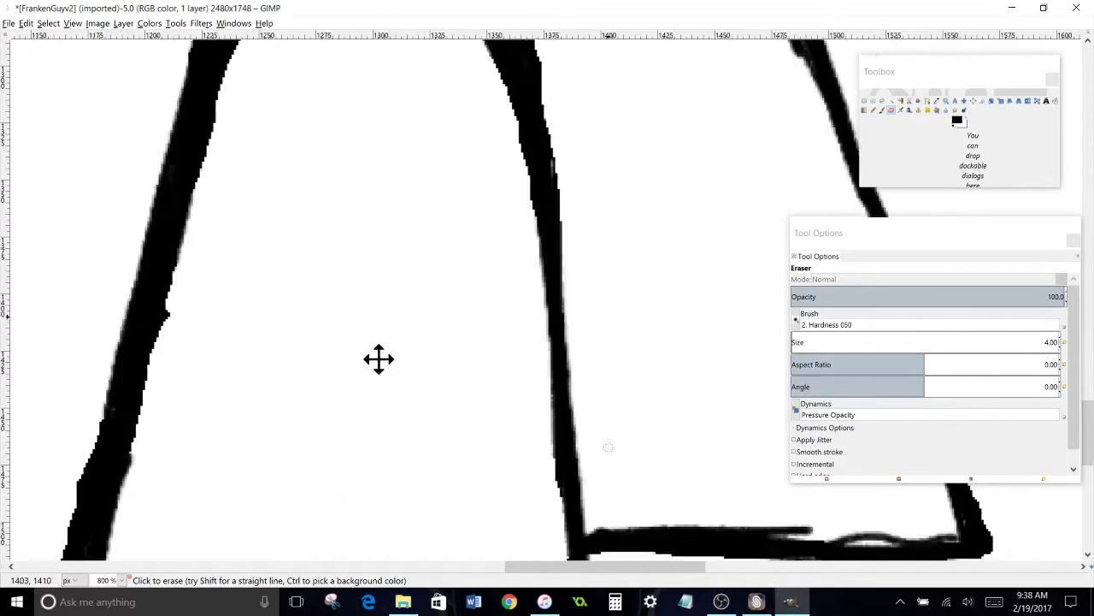
Touch up the right leg's hem with the Pencil at a smaller brush size.
click(873, 110)
key(bracketleft)
key(bracketleft)
key(bracketleft)
mouse_move(256, 395)
mouse_down()
mouse_move(622, 396)
mouse_move(415, 404)
mouse_move(607, 427)
mouse_move(250, 429)
mouse_move(242, 466)
mouse_move(76, 488)
mouse_up()
click(891, 110)
Fill the right leg's outer line below the waist with the Pencil and trim its outer edge with the Eraser at size 6.
scroll(432, 325, up, 10)
click(873, 110)
drag(230, 280, 315, 400)
scroll(323, 421, down, 3)
click(891, 110)
mouse_move(267, 164)
mouse_down()
mouse_move(342, 254)
mouse_move(477, 484)
mouse_up()
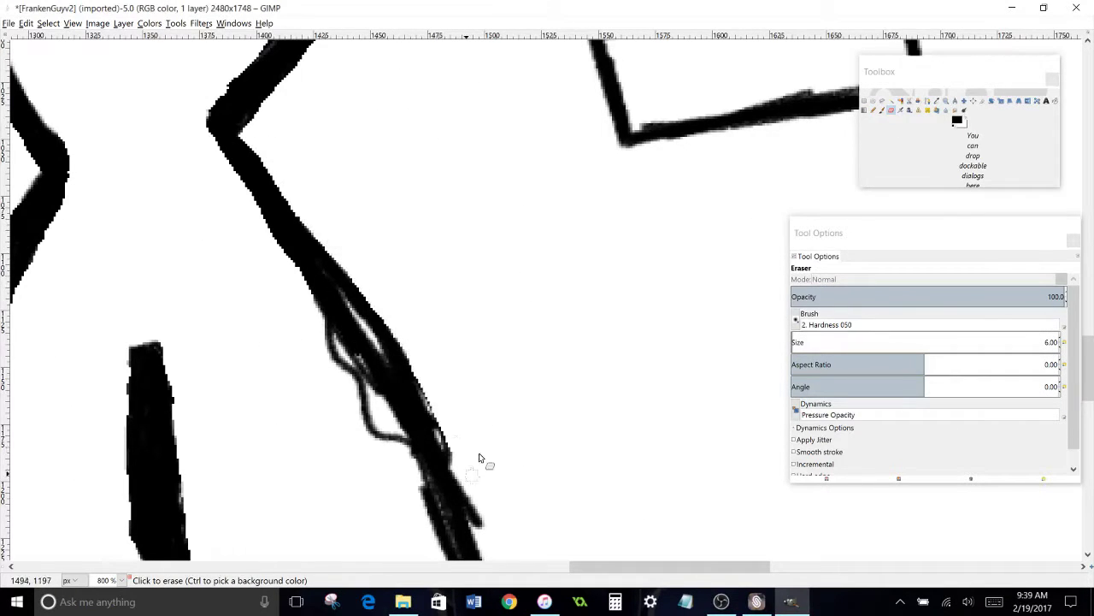
Trim the outer edge farther down the right leg with the Eraser and fill the hem's outer corner with the Pencil, both at size 6.
scroll(476, 484, down, 5)
mouse_move(333, 114)
mouse_down()
mouse_move(394, 212)
mouse_move(477, 374)
mouse_up()
scroll(476, 373, down, 5)
scroll(549, 288, up, 1)
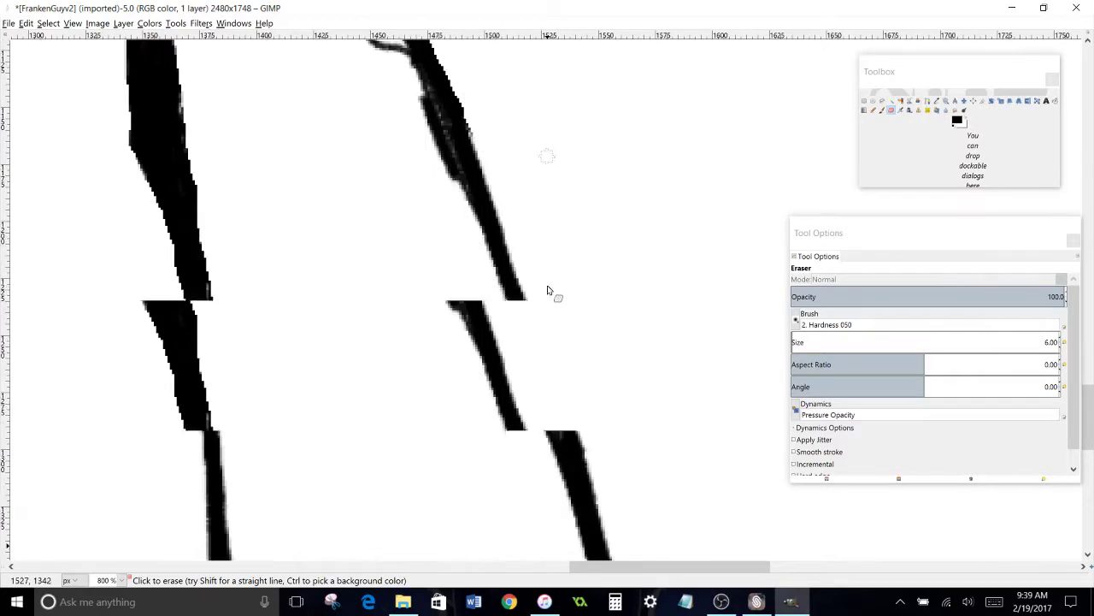
scroll(550, 288, down, 2)
click(874, 110)
click(634, 517)
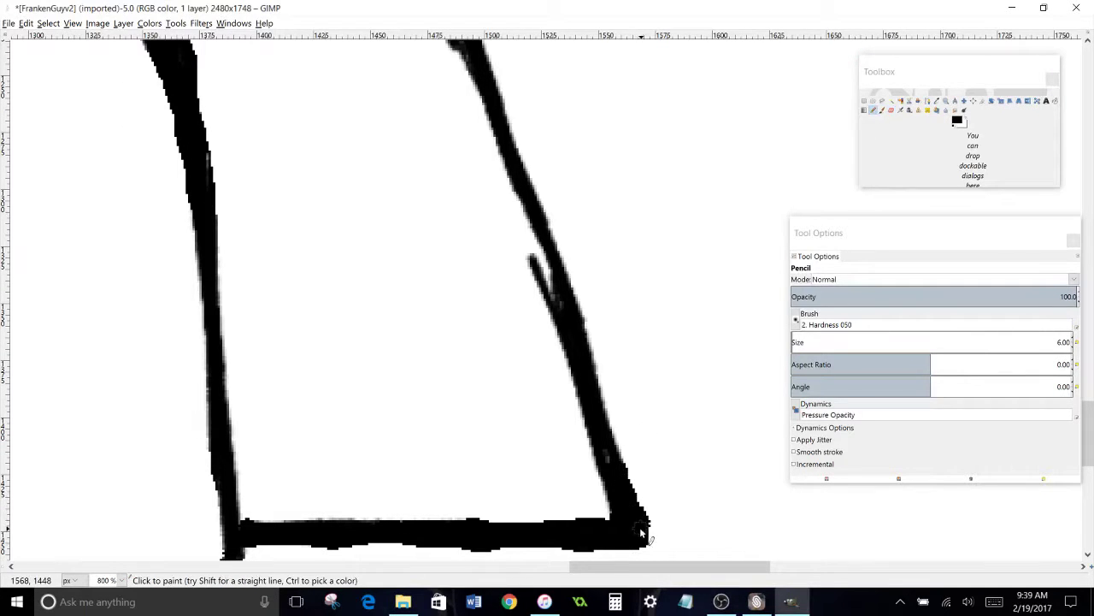
At 400% zoom, erase the loose loops along the right leg's outer line and thicken that line with the Pencil at size 8.
scroll(648, 535, up, 10)
click(120, 579)
click(118, 508)
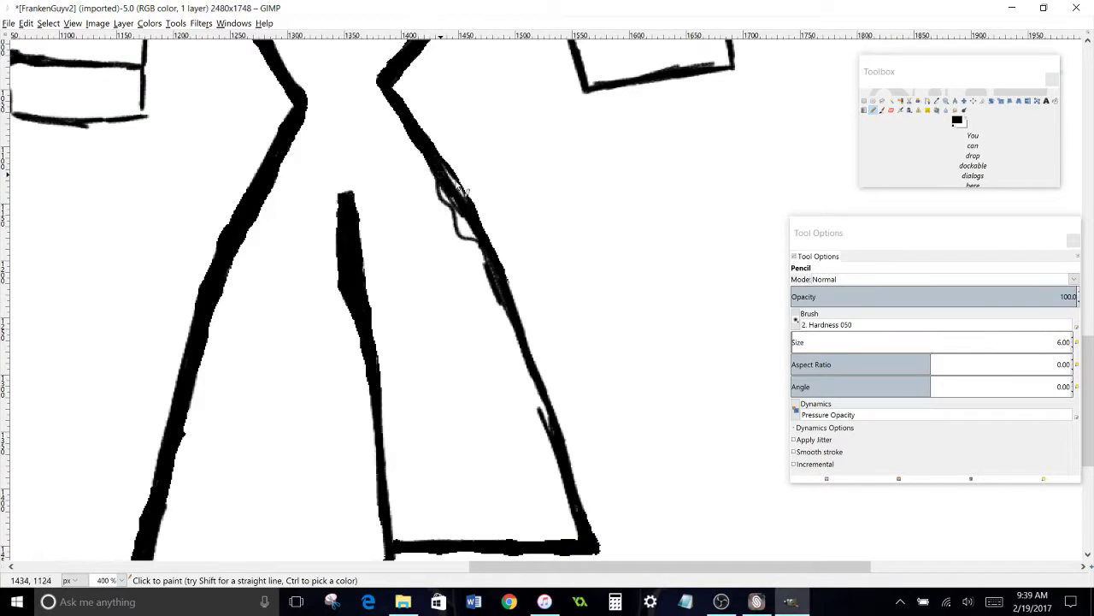
click(891, 111)
drag(433, 188, 472, 250)
click(874, 111)
mouse_move(435, 183)
mouse_down()
mouse_move(485, 260)
mouse_move(566, 458)
mouse_up()
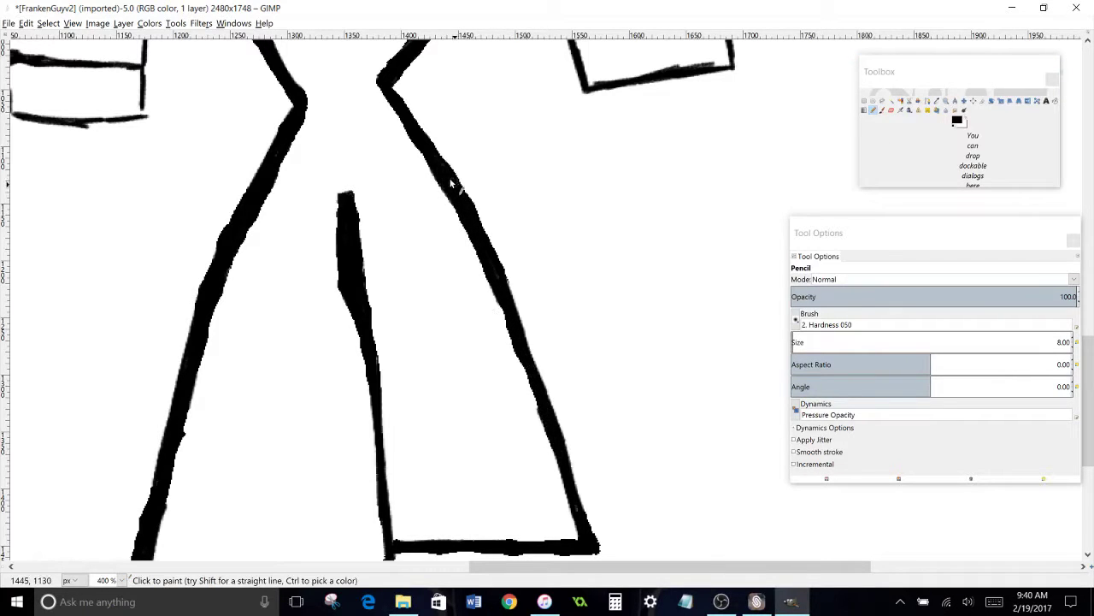
Thicken the right sleeve's inner line and the upper line of its cuff with the Pencil at size 8.
scroll(348, 327, down, 4)
scroll(348, 327, up, 19)
scroll(348, 327, down, 8)
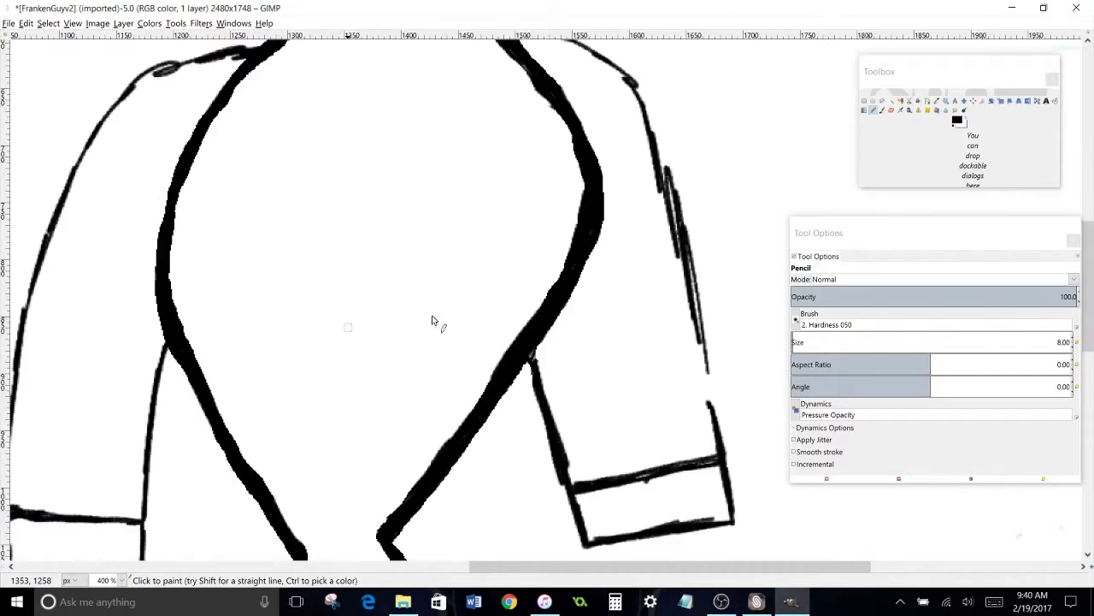
scroll(433, 321, down, 2)
scroll(385, 299, right, 5)
mouse_move(387, 385)
mouse_down()
mouse_move(410, 420)
mouse_move(558, 391)
mouse_up()
Thicken the right shoulder line and the upper part of the sleeve's outer line with the Pencil.
scroll(335, 222, up, 4)
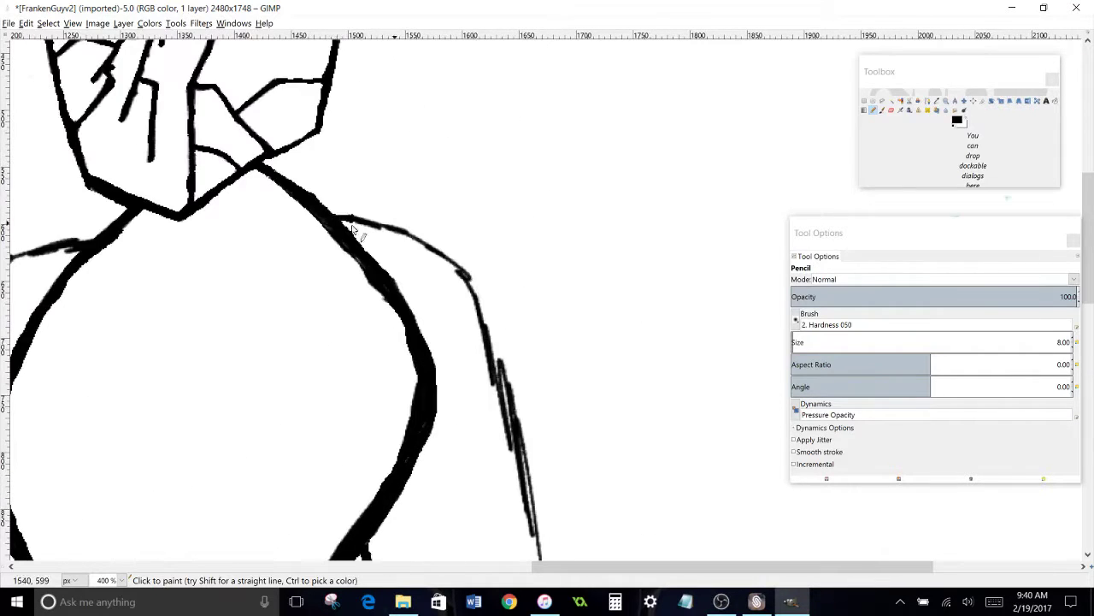
scroll(826, 344, down, 2)
scroll(880, 335, down, 2)
drag(485, 338, 500, 386)
Erase doubled strokes on the right sleeve's outer line and bridge the gap above the cuff with the Pencil at size 4.
scroll(505, 381, down, 2)
click(891, 111)
drag(504, 234, 537, 389)
click(874, 110)
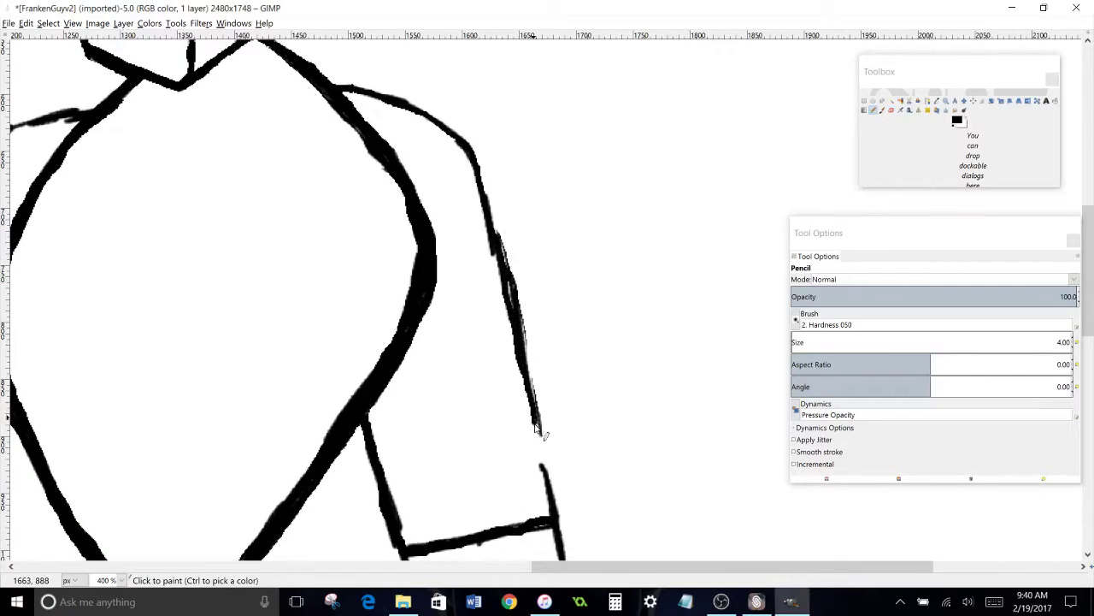
drag(537, 430, 543, 471)
Erase the stray strokes outside the right sleeve's outer line and fill its thin spots with the Pencil at size 4.
scroll(556, 479, down, 4)
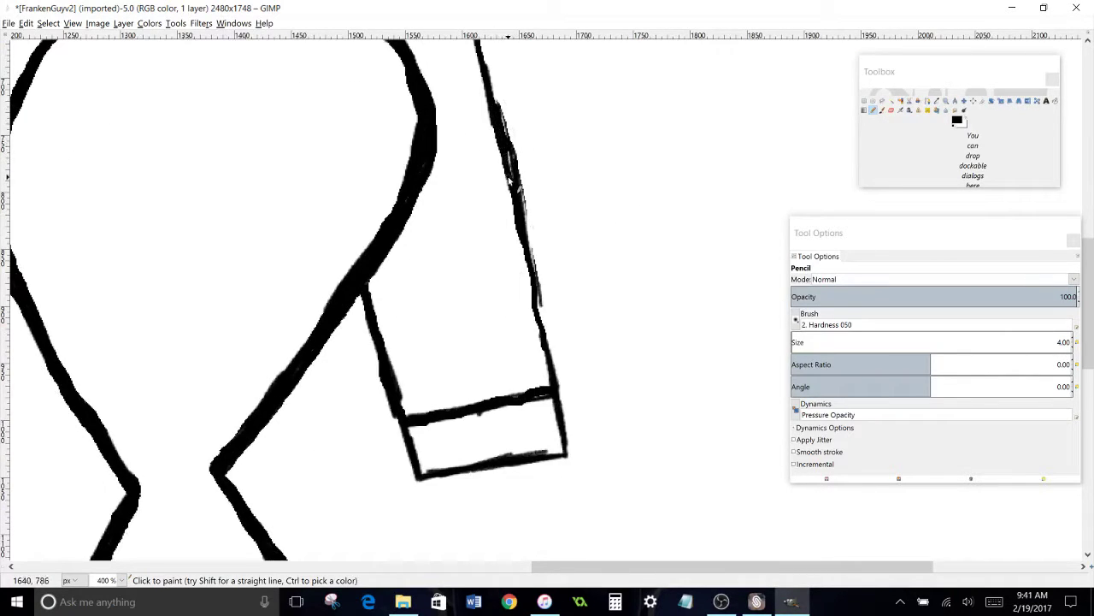
scroll(567, 458, up, 4)
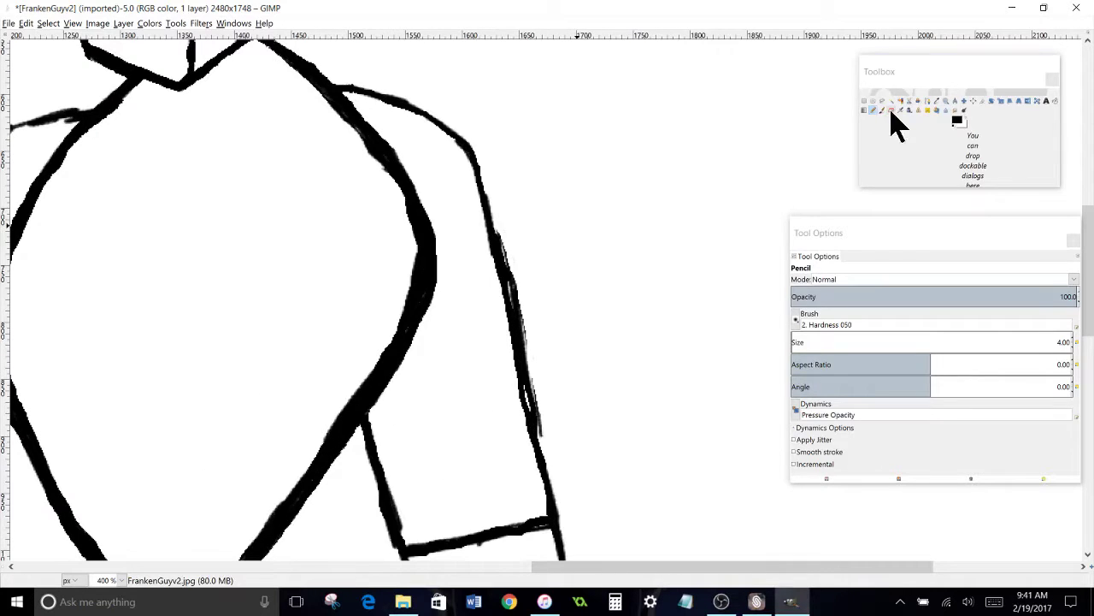
click(891, 111)
drag(505, 251, 517, 320)
drag(541, 410, 537, 440)
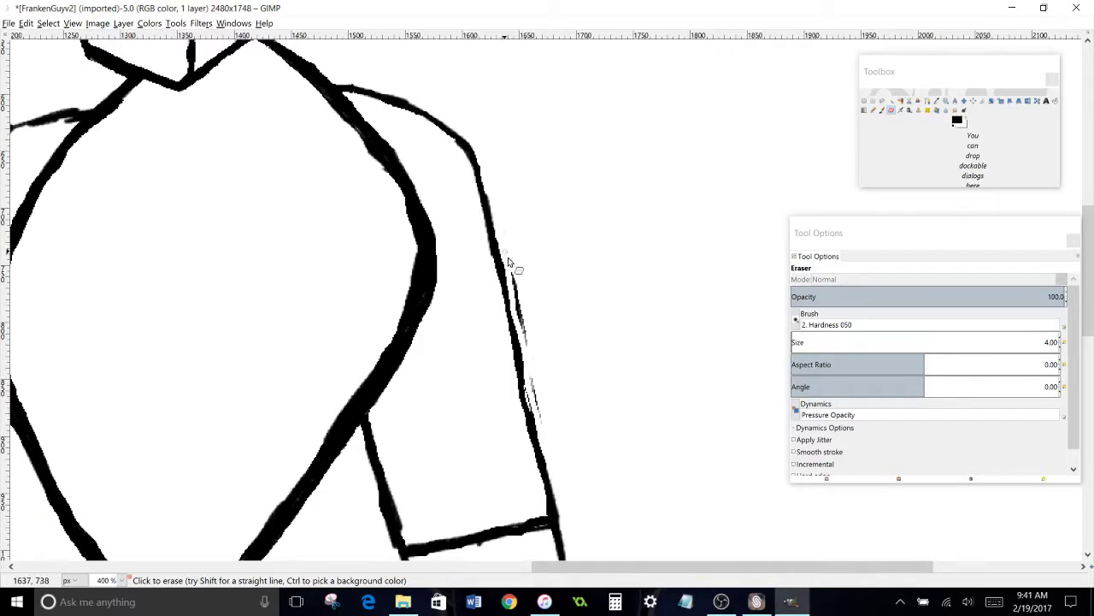
click(873, 110)
drag(524, 382, 526, 397)
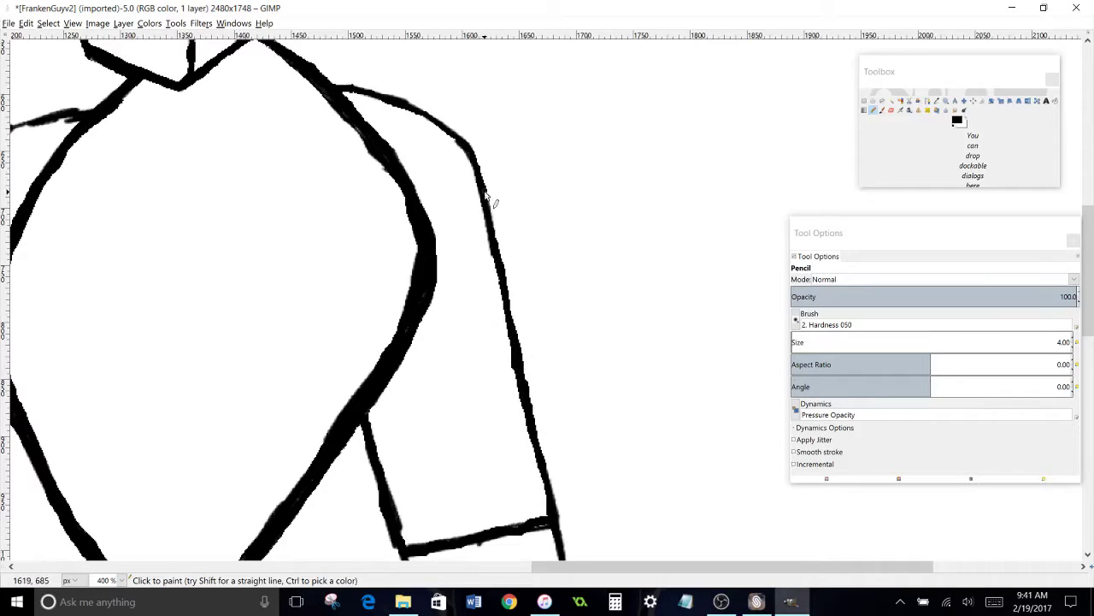
Thicken the right cuff's lower line with the Pencil and trim the sleeve's inner line with the Eraser, both at size 4.
scroll(488, 195, down, 8)
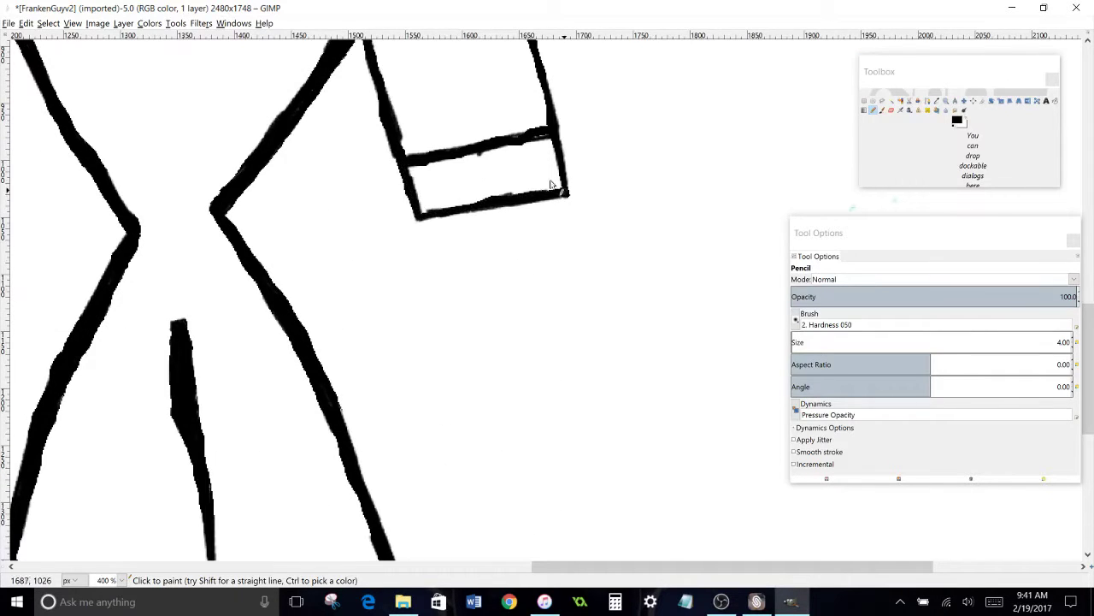
scroll(491, 152, up, 5)
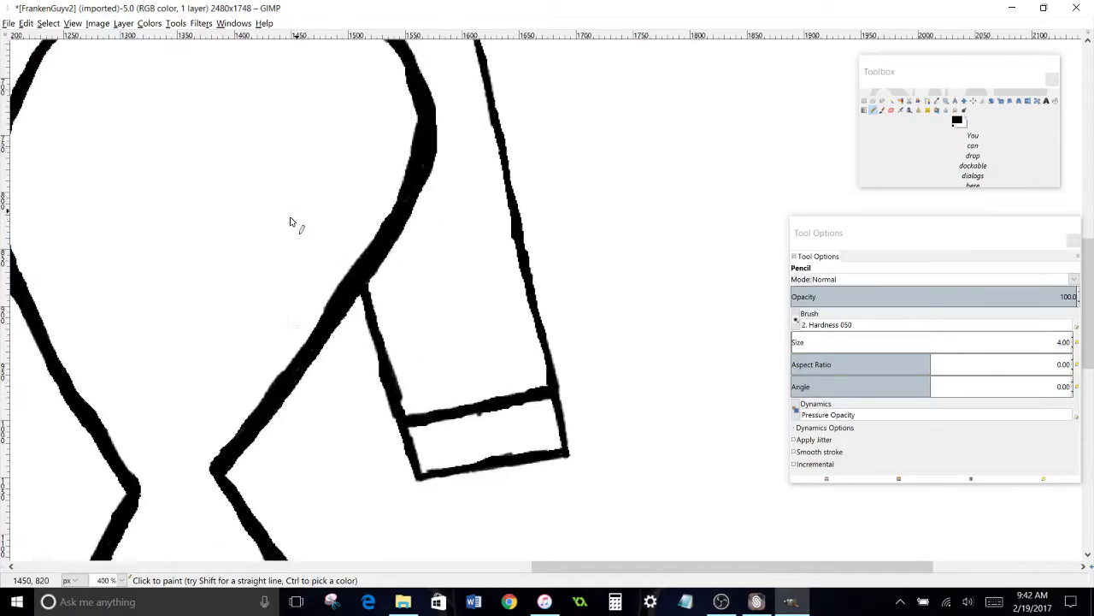
key(shift+e)
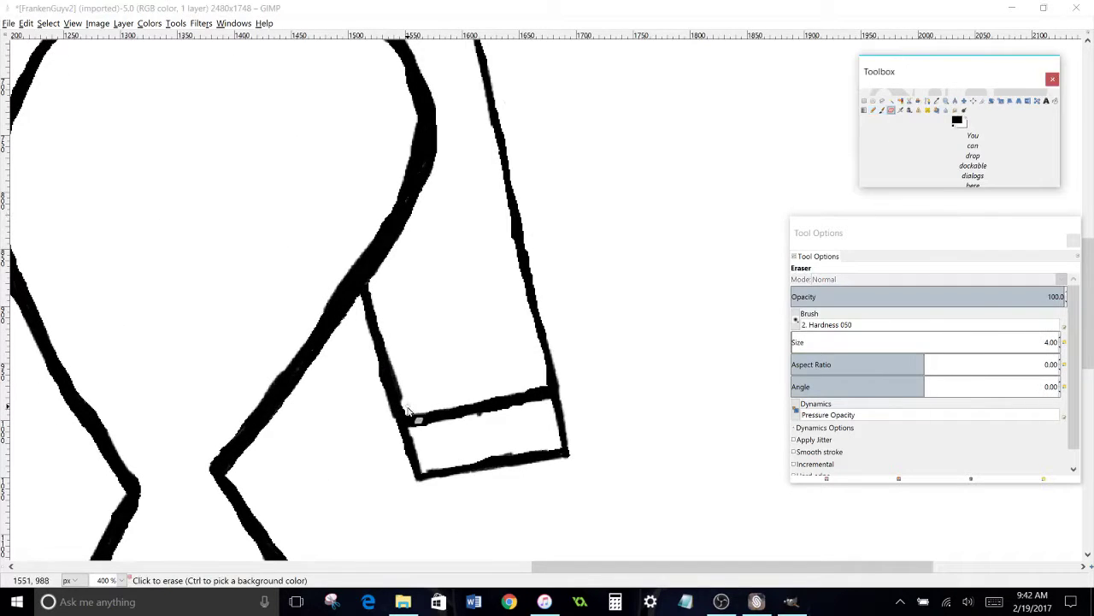
mouse_move(387, 332)
mouse_down()
mouse_move(374, 365)
mouse_move(390, 421)
mouse_up()
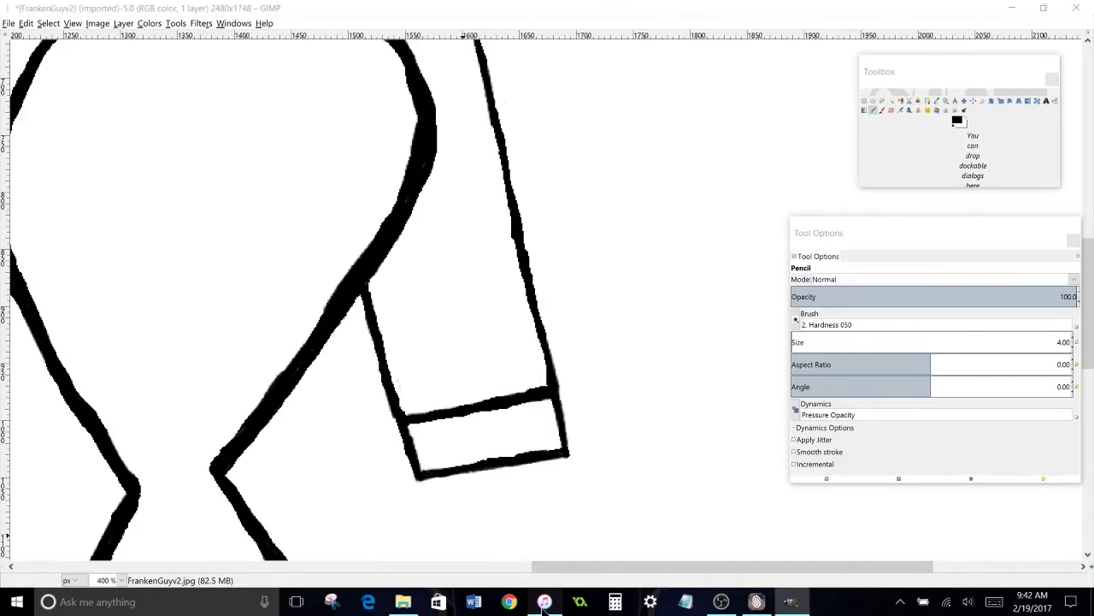
click(545, 602)
click(575, 12)
Thicken the left sleeve's outer line down to the cuff and close the cuff's outer corner with the Pencil at size 4.
drag(136, 357, 667, 328)
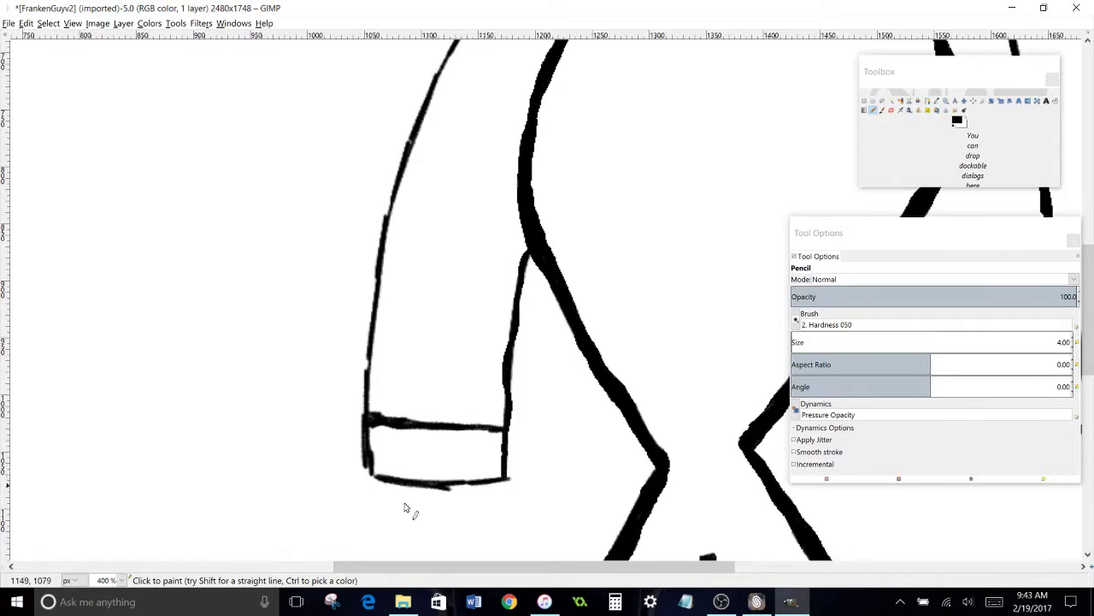
scroll(505, 485, up, 15)
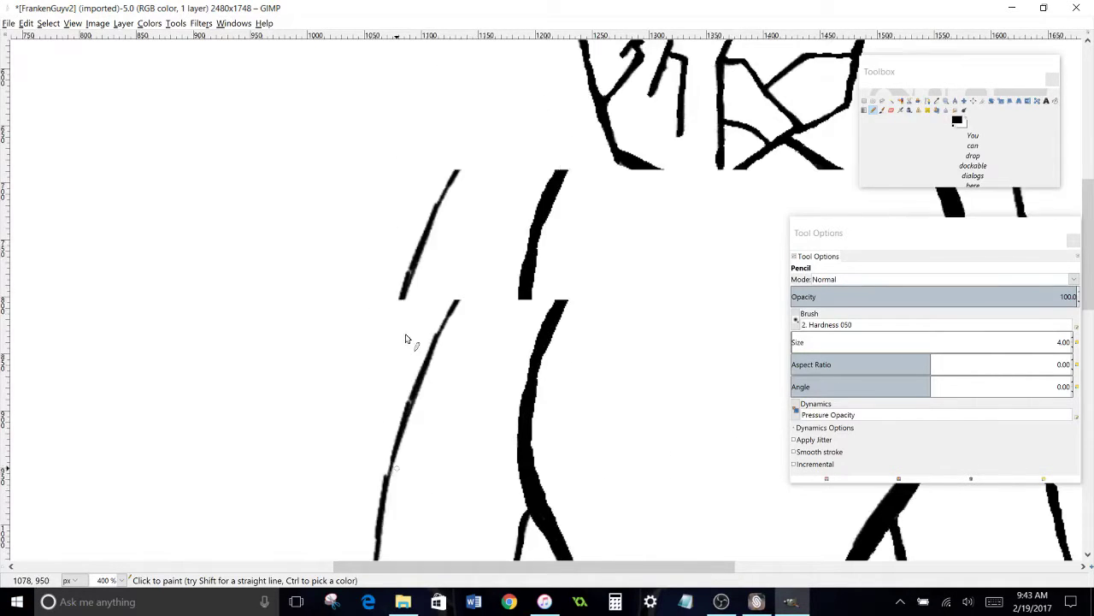
drag(451, 314, 381, 492)
scroll(382, 491, down, 3)
scroll(387, 377, down, 5)
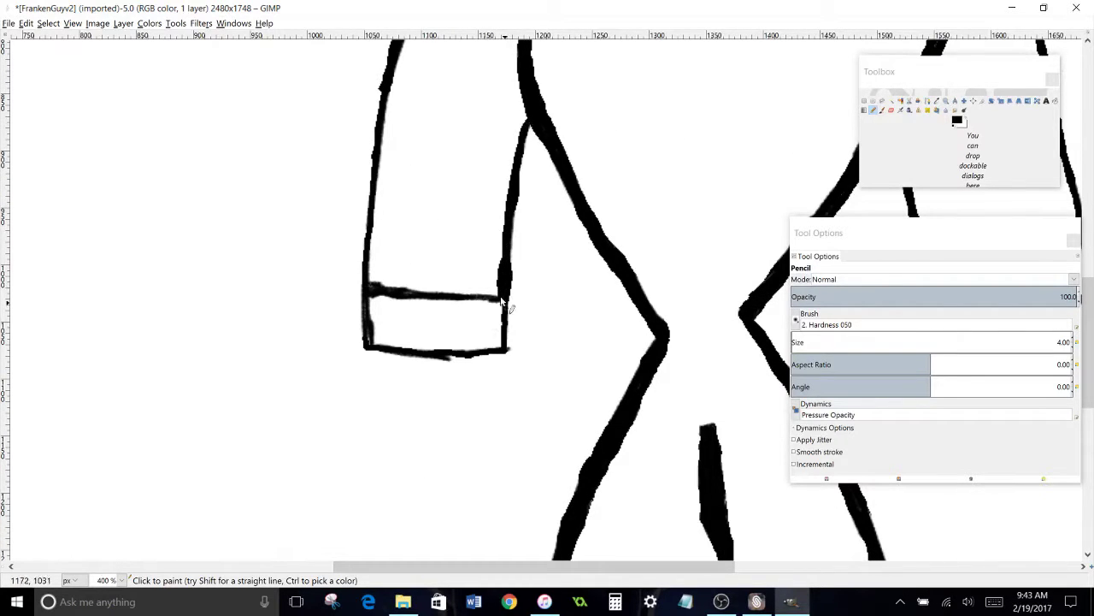
Erase the overshooting strokes at the left cuff's lower edge and thicken its lower line with the Pencil at size 4.
key(shift+e)
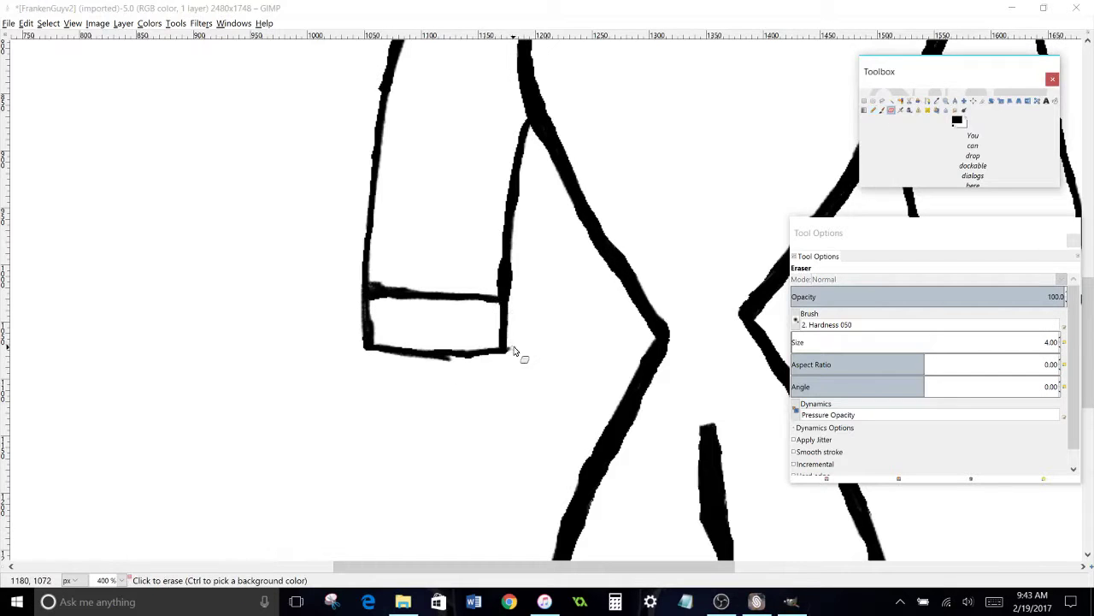
click(873, 110)
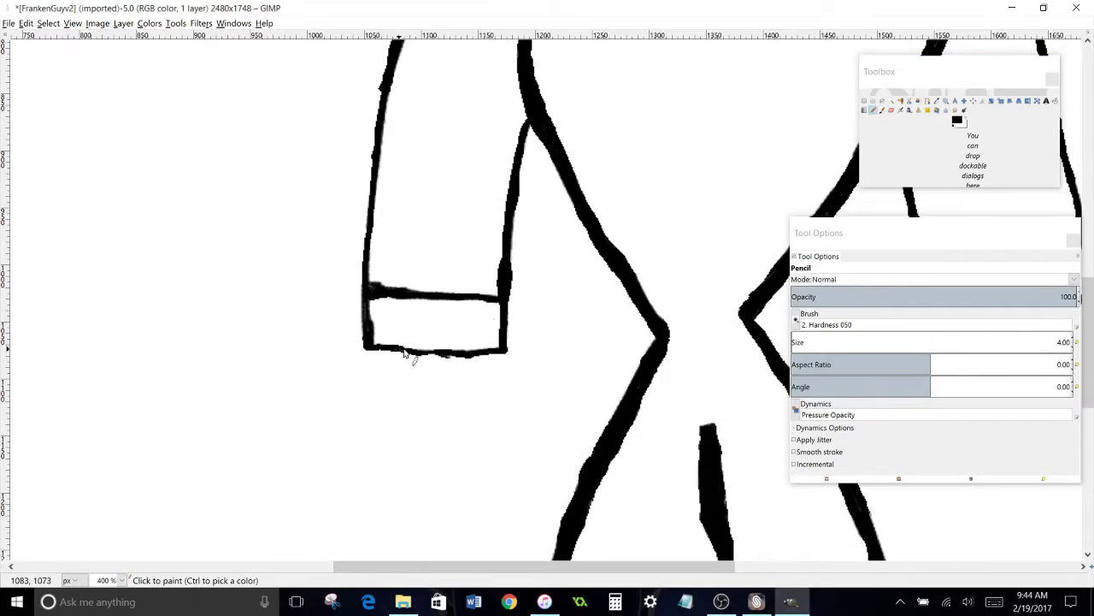
drag(488, 357, 464, 353)
At 800% zoom, trim the left sleeve's inner line with the Eraser and even out the cuff's lower line with the Pencil, both at size 4.
click(892, 110)
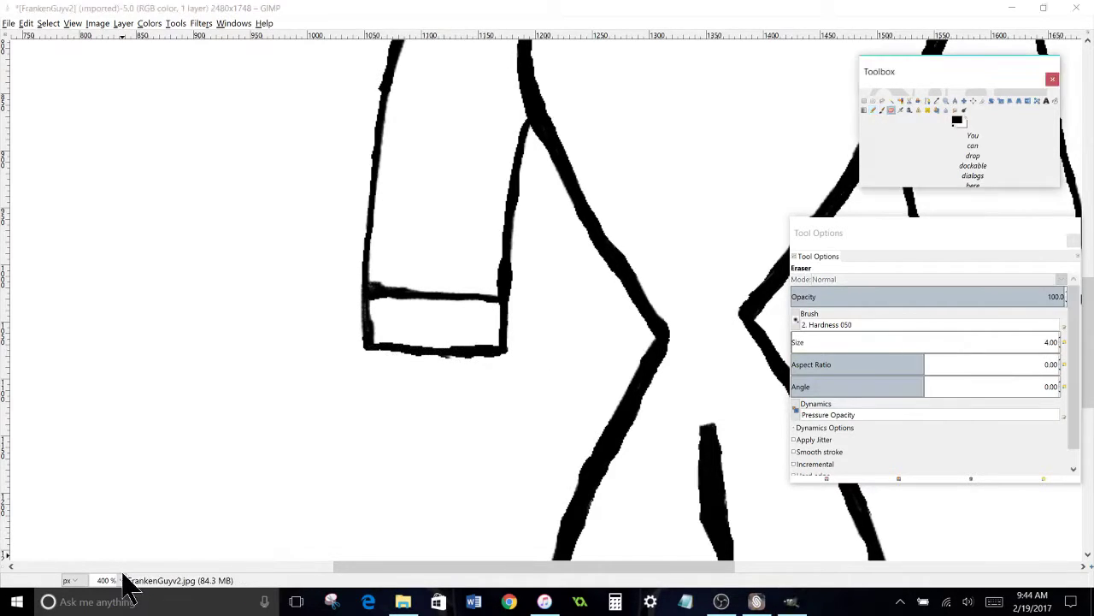
click(125, 568)
click(123, 579)
click(112, 468)
drag(430, 566, 613, 563)
mouse_move(560, 417)
mouse_down()
mouse_move(334, 410)
mouse_move(571, 408)
mouse_up()
mouse_move(608, 80)
mouse_down()
mouse_move(586, 195)
mouse_move(587, 317)
mouse_up()
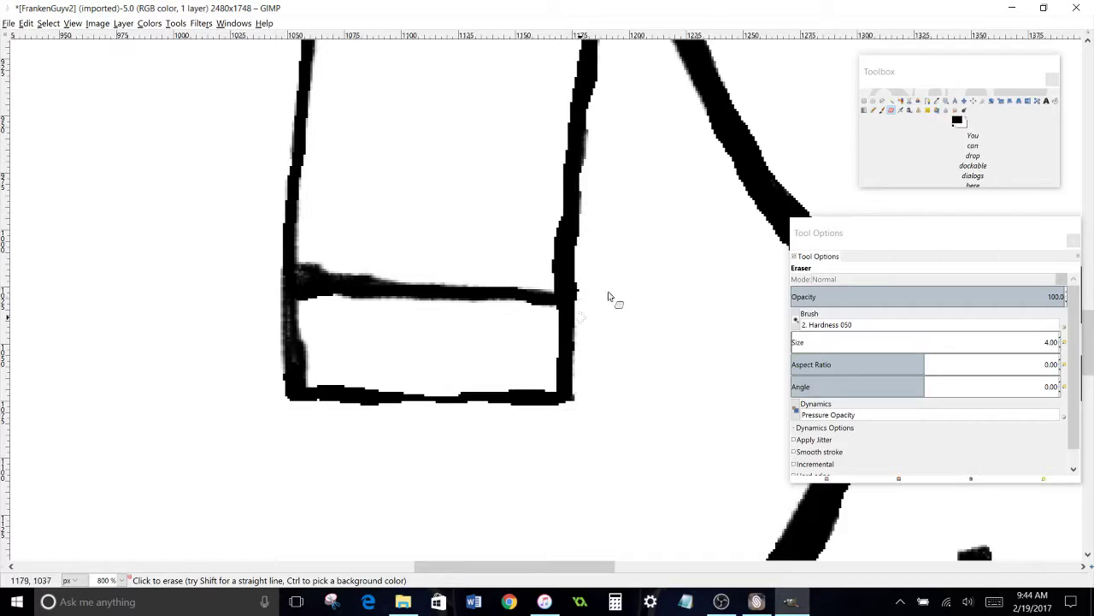
click(873, 109)
drag(309, 391, 544, 396)
Erase the loose strokes under the left shoulder line and thicken the upper sleeve's outer line with the Pencil at size 4.
scroll(407, 458, up, 4)
scroll(357, 462, up, 1)
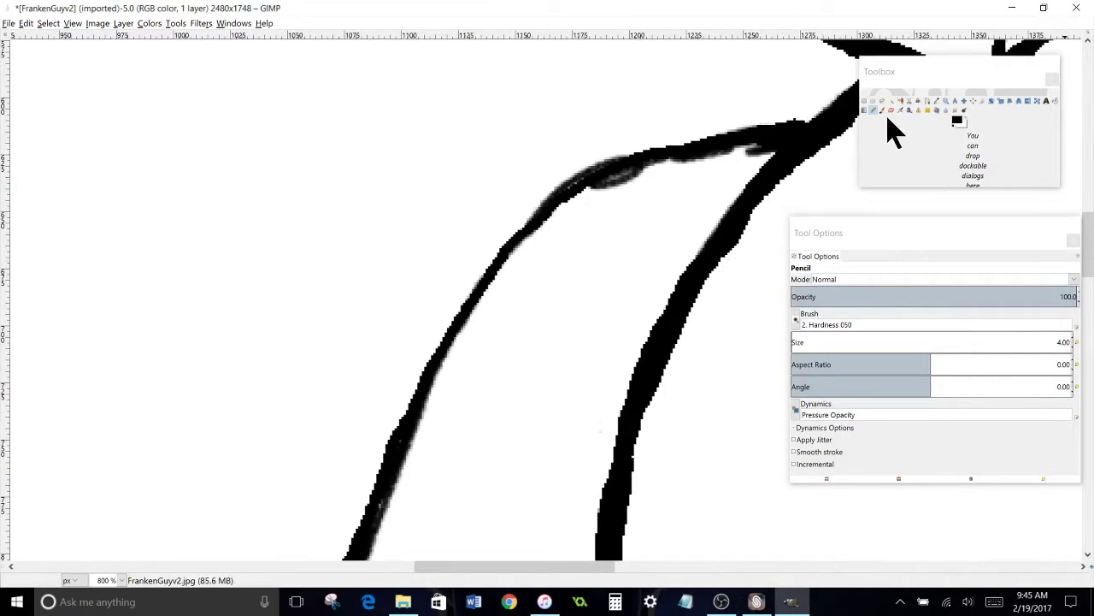
click(891, 109)
mouse_move(772, 150)
mouse_down()
mouse_move(782, 160)
mouse_move(599, 183)
mouse_move(501, 257)
mouse_move(421, 409)
mouse_up()
click(873, 109)
drag(468, 323, 553, 218)
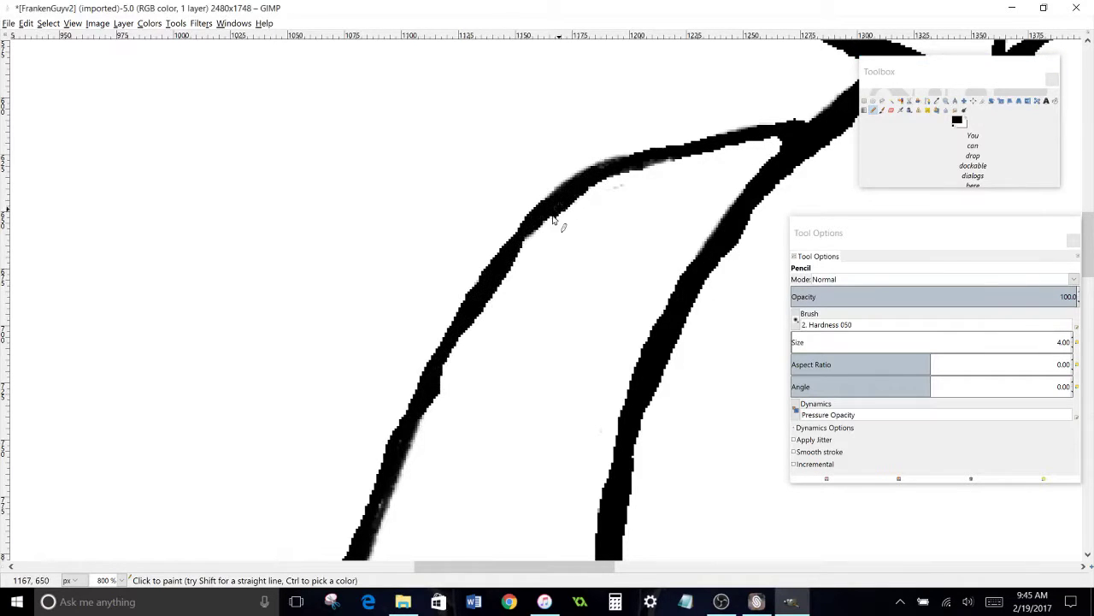
Erase the leftover specks below the left shoulder and thicken the underside of the shoulder line with the Pencil at size 4.
click(891, 109)
drag(477, 325, 467, 342)
drag(612, 187, 672, 164)
click(873, 110)
drag(770, 139, 560, 212)
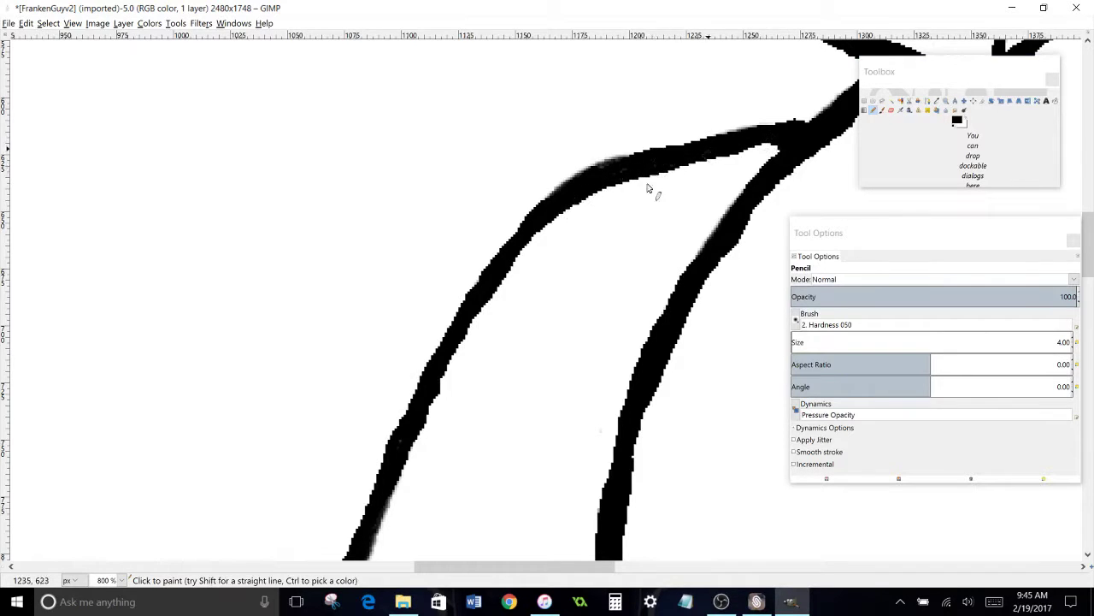
Thicken the lower part of the left sleeve's outer line with the Pencil and erase its protruding bump at size 4.
scroll(647, 184, down, 10)
drag(328, 134, 296, 499)
click(891, 109)
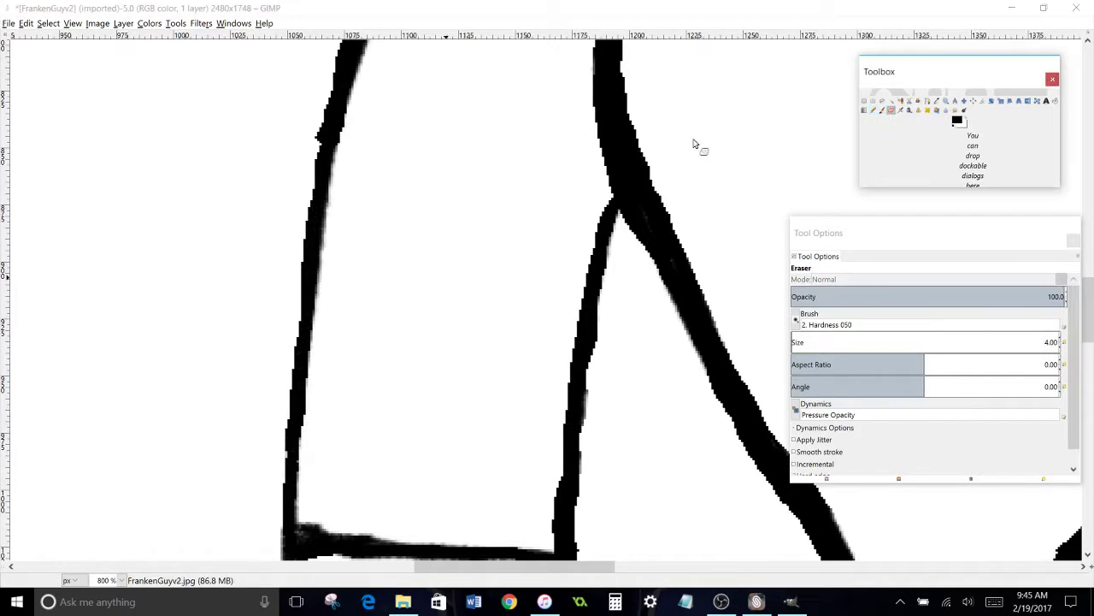
scroll(526, 269, down, 5)
scroll(526, 269, up, 5)
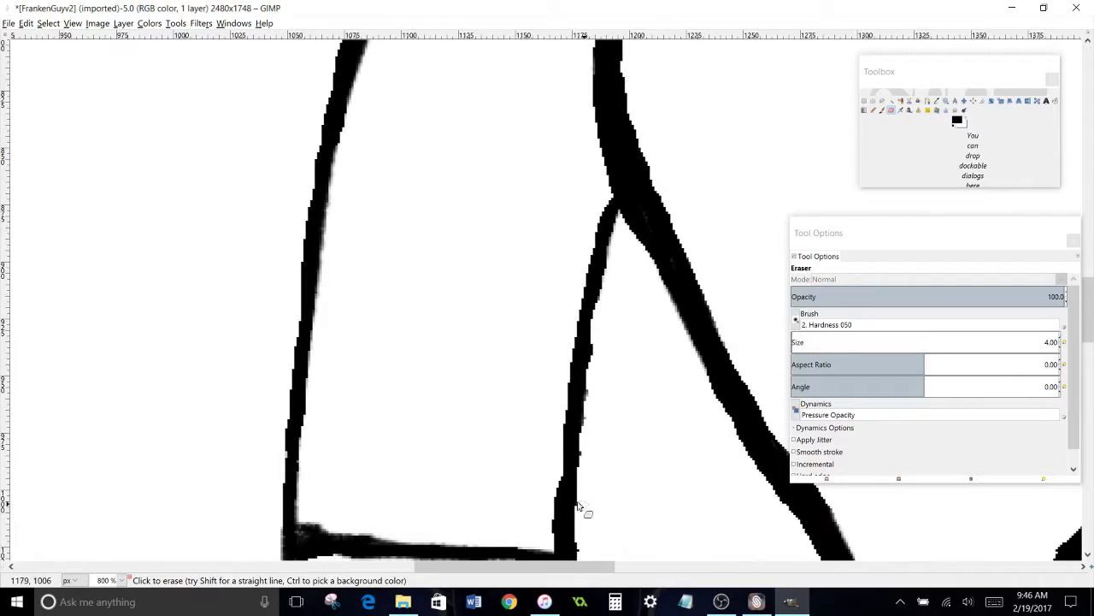
scroll(564, 359, down, 5)
Show the whole figure at 100% zoom with the docks hidden and save the image as FrankenGuyv2.xcf.
click(121, 580)
click(114, 511)
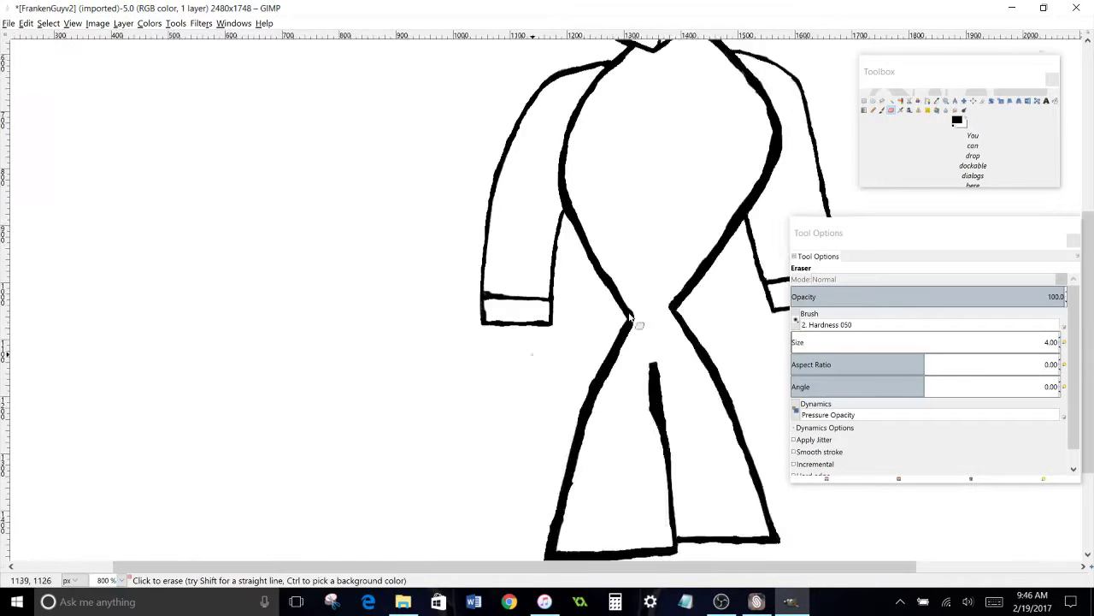
scroll(640, 325, up, 5)
click(121, 581)
click(118, 525)
key(Tab)
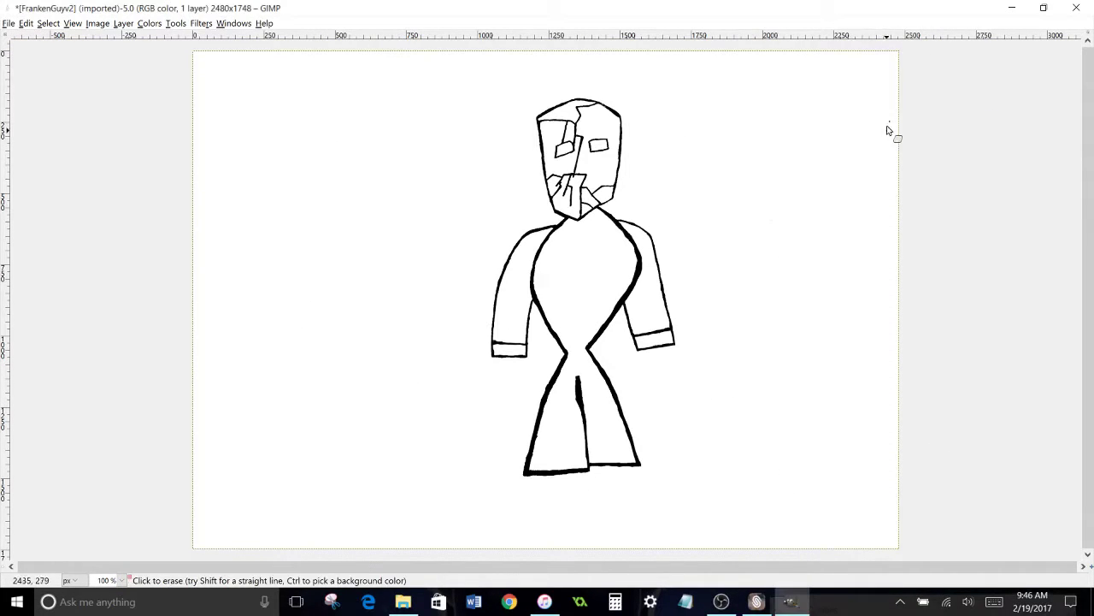
key(ctrl+s)
click(387, 354)
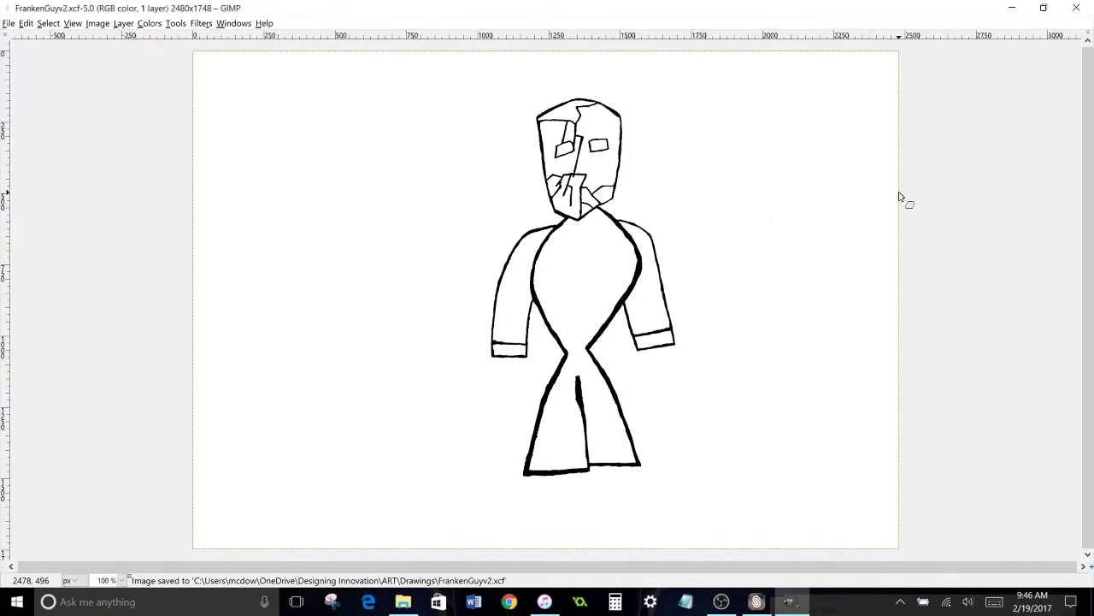